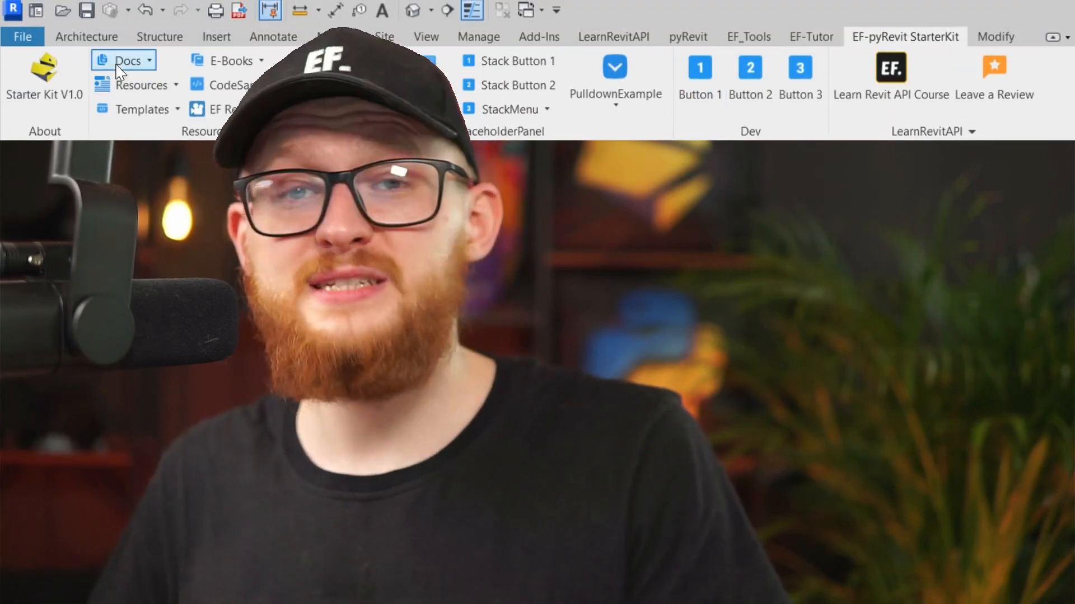
# Browse the Resources panel's Docs, E-Books and CodeSamples link lists on the ribbon
pyautogui.click(134, 86)
pyautogui.click(126, 61)
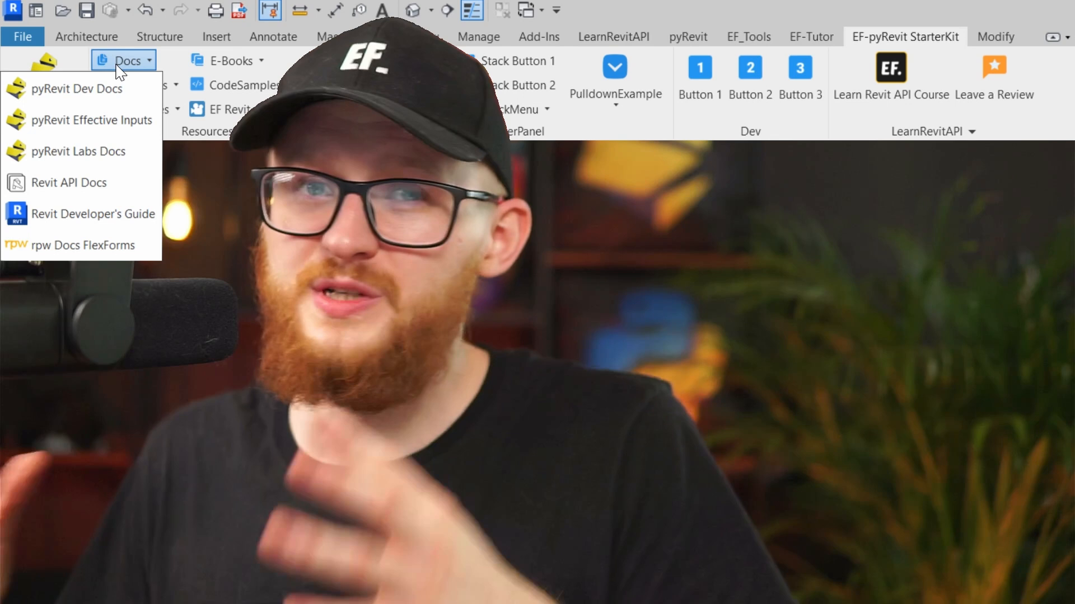
pyautogui.click(231, 60)
pyautogui.click(223, 85)
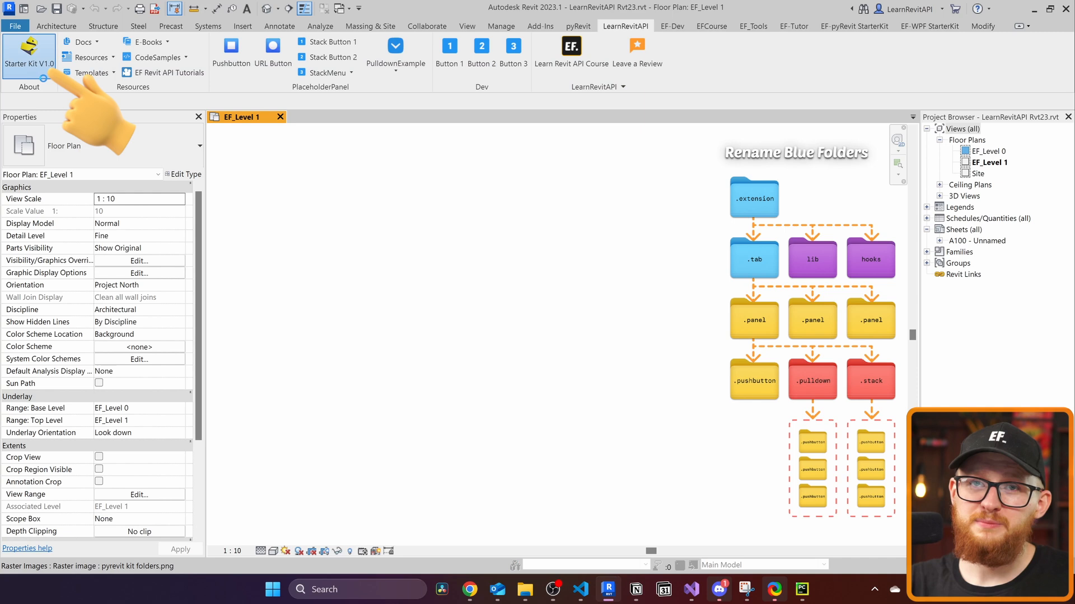
# Show and close the Starter Kit V1.0 welcome, then float the Resources panel over the floor plan
pyautogui.click(30, 55)
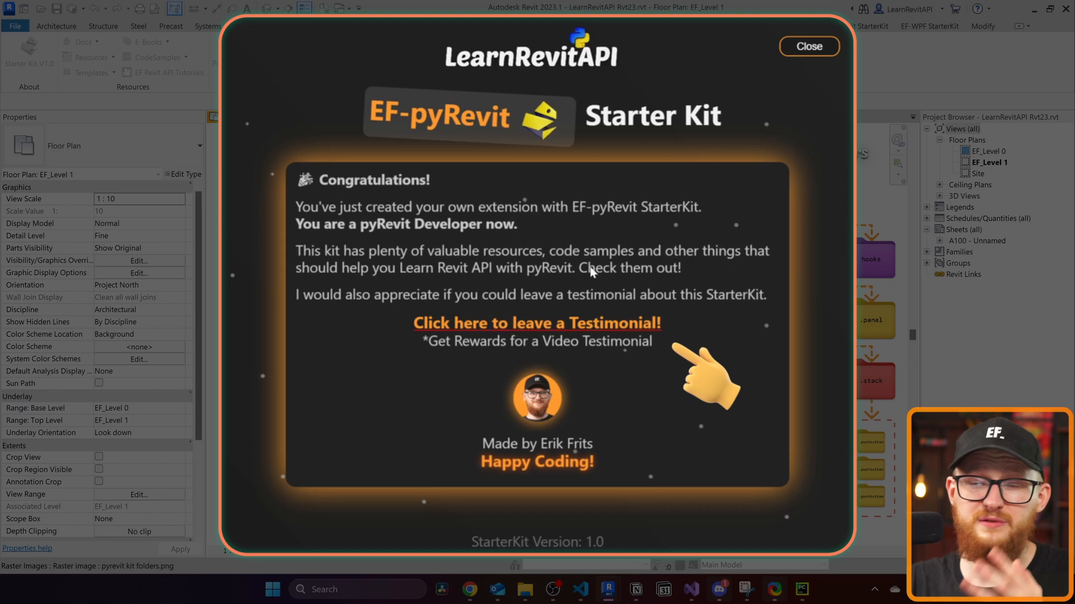
pyautogui.click(808, 46)
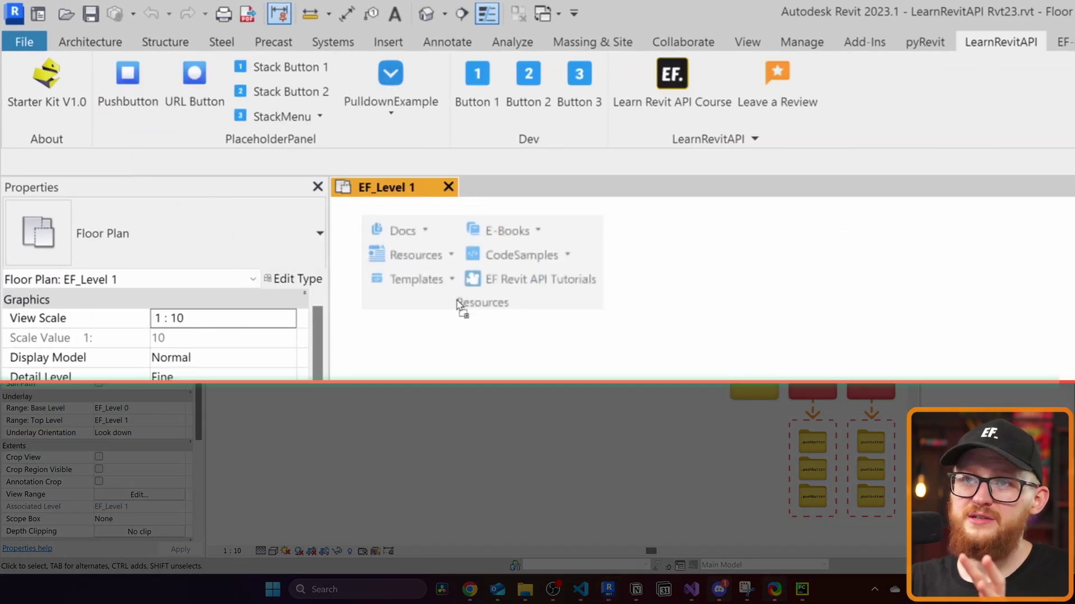
pyautogui.moveTo(229, 189); pyautogui.dragTo(470, 340)
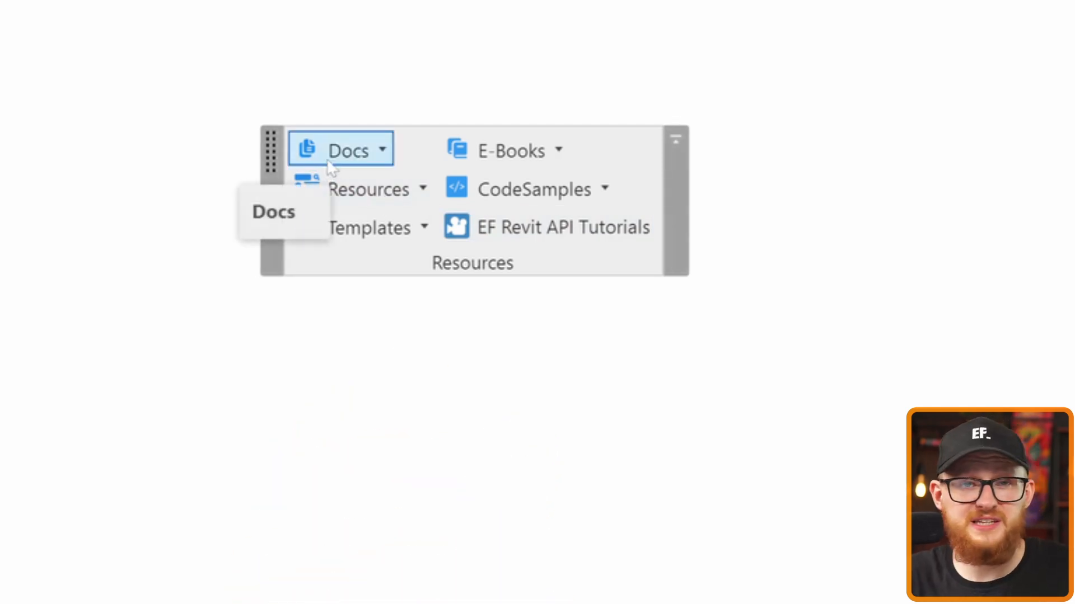
# Open the Revit Developer's Guide from the Docs links in the browser
pyautogui.click(332, 164)
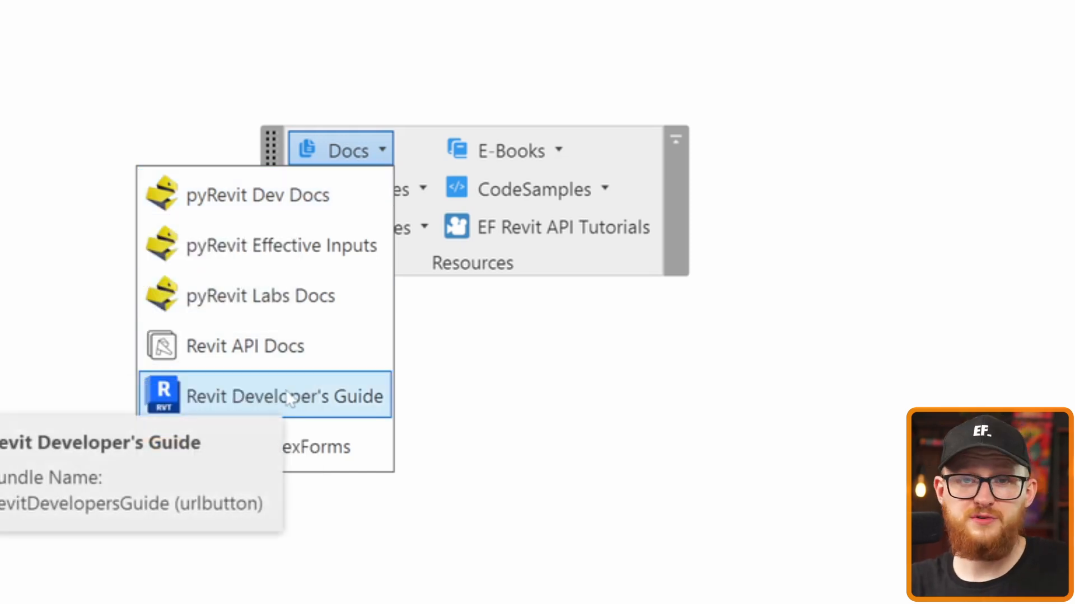
pyautogui.click(290, 396)
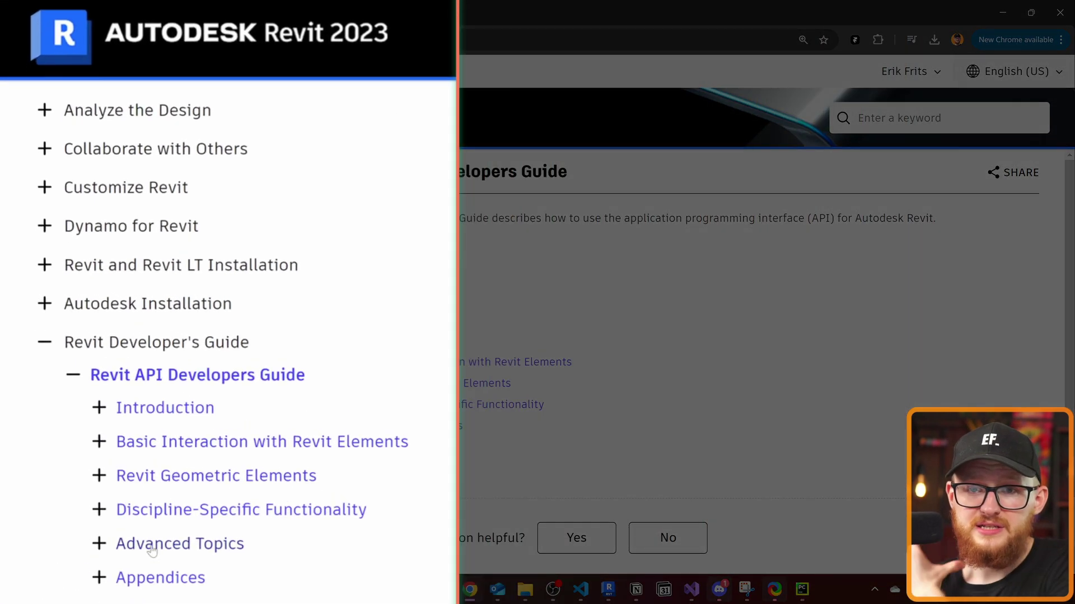
# Navigate Advanced Topics > Dynamic Model Update to the Implementing IUpdater page
pyautogui.click(125, 458)
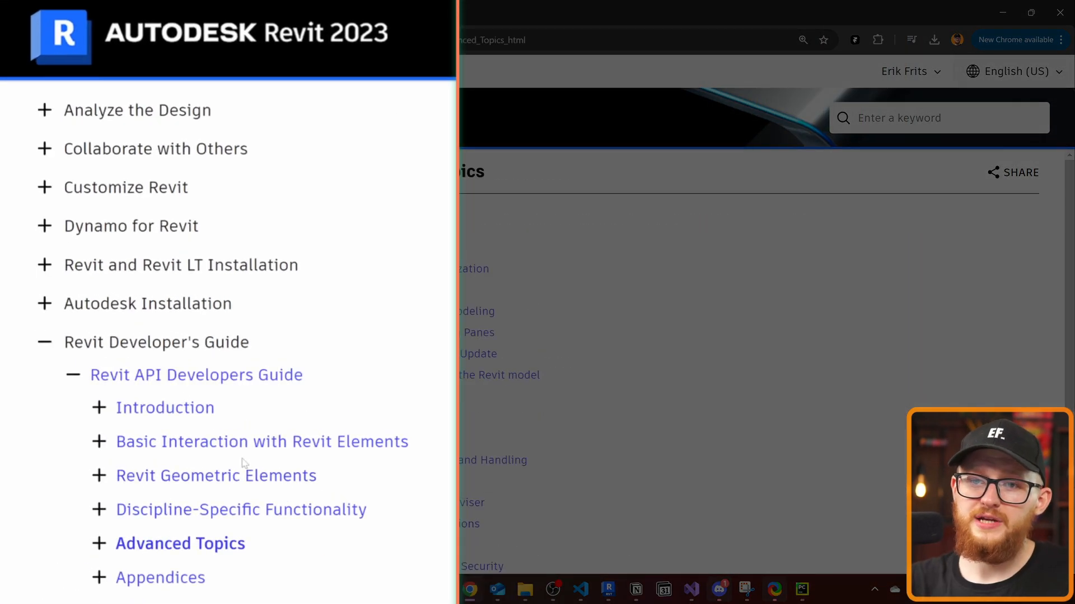
pyautogui.click(99, 545)
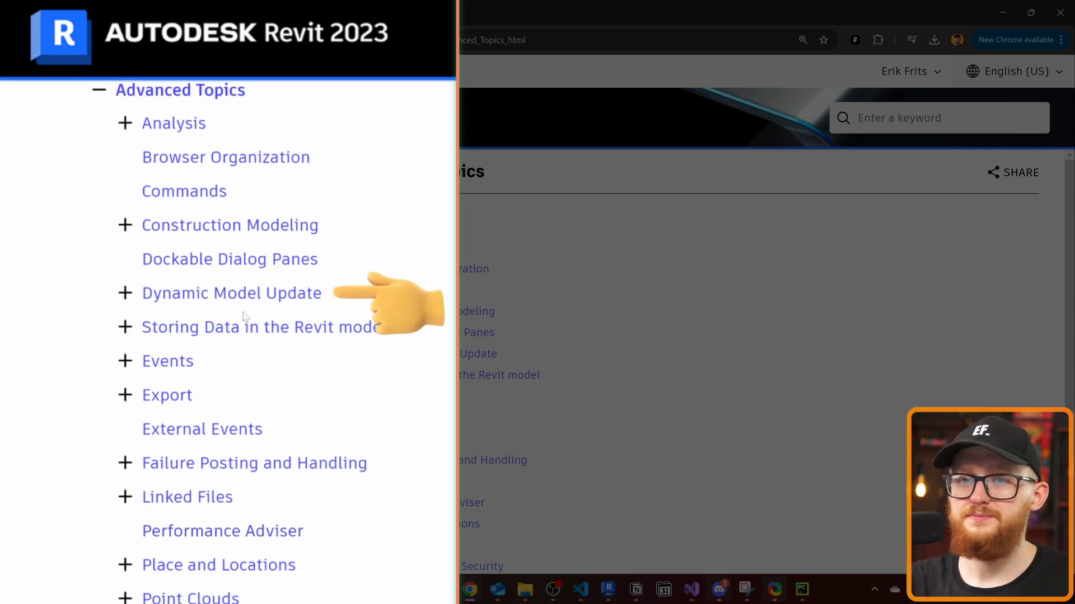
pyautogui.click(149, 293)
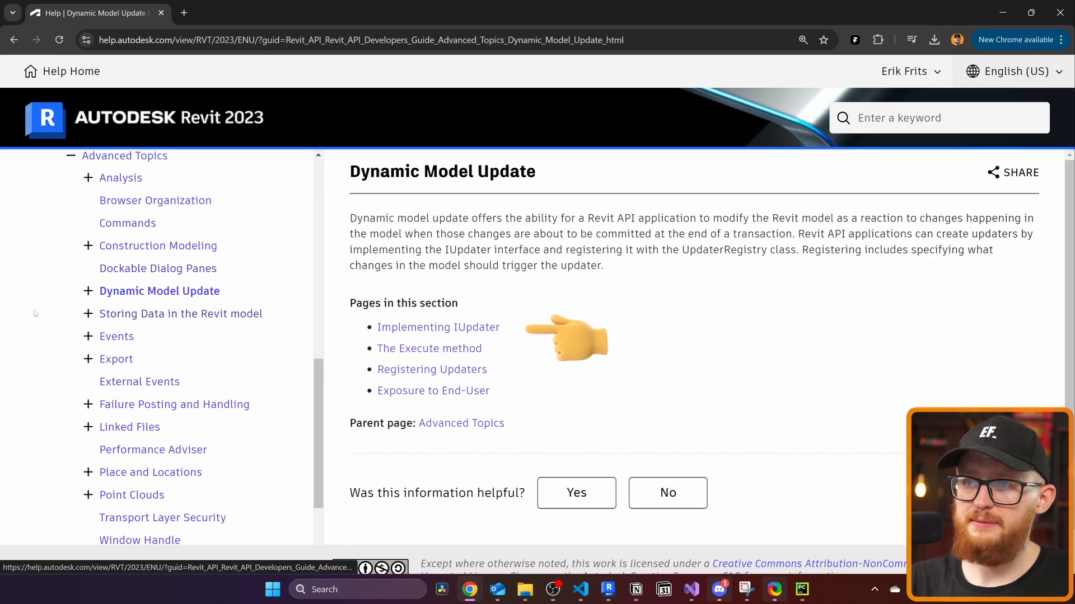
pyautogui.click(413, 331)
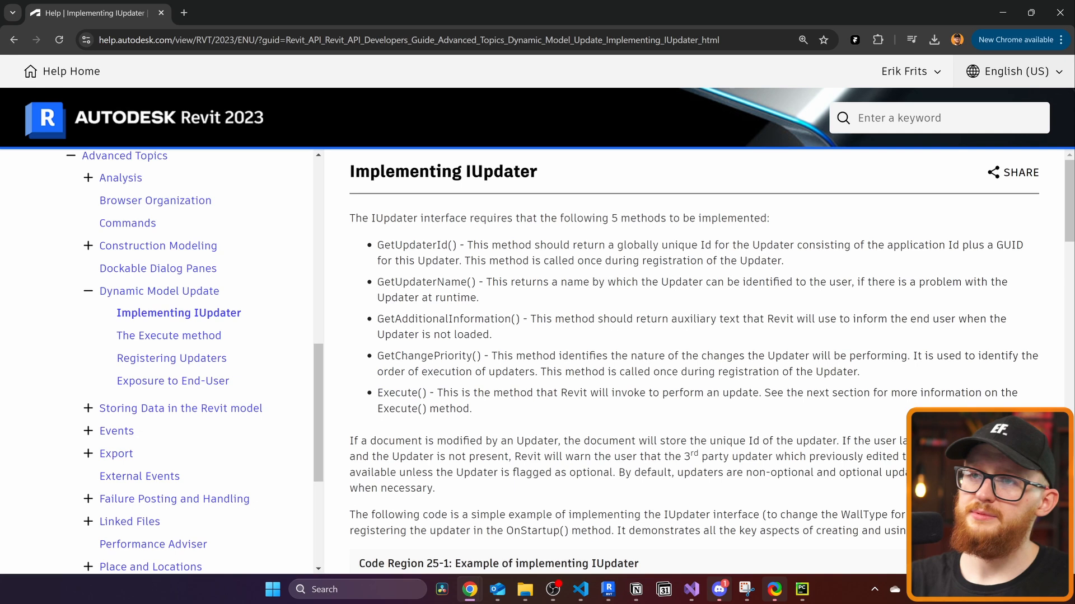
pyautogui.scroll(-8, 638, 362)
pyautogui.scroll(-8, 638, 361)
pyautogui.scroll(-5, 638, 361)
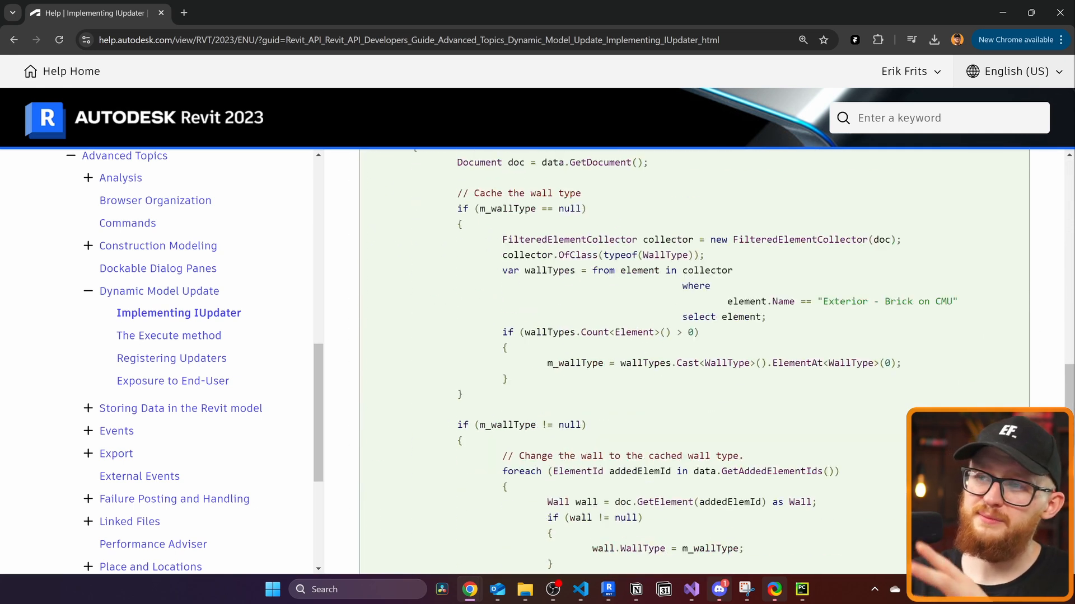
pyautogui.scroll(-8, 638, 361)
pyautogui.scroll(-4, 638, 361)
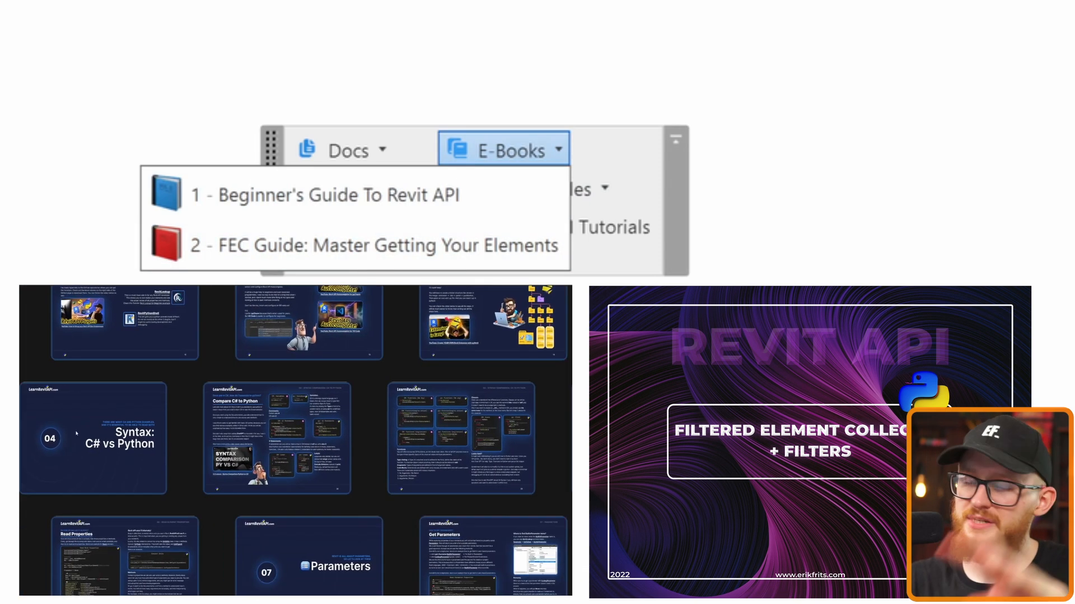
# Close the E-Books list and show the Templates list: Dynamo, pyRevit and pyRevit.min
pyautogui.click(467, 241)
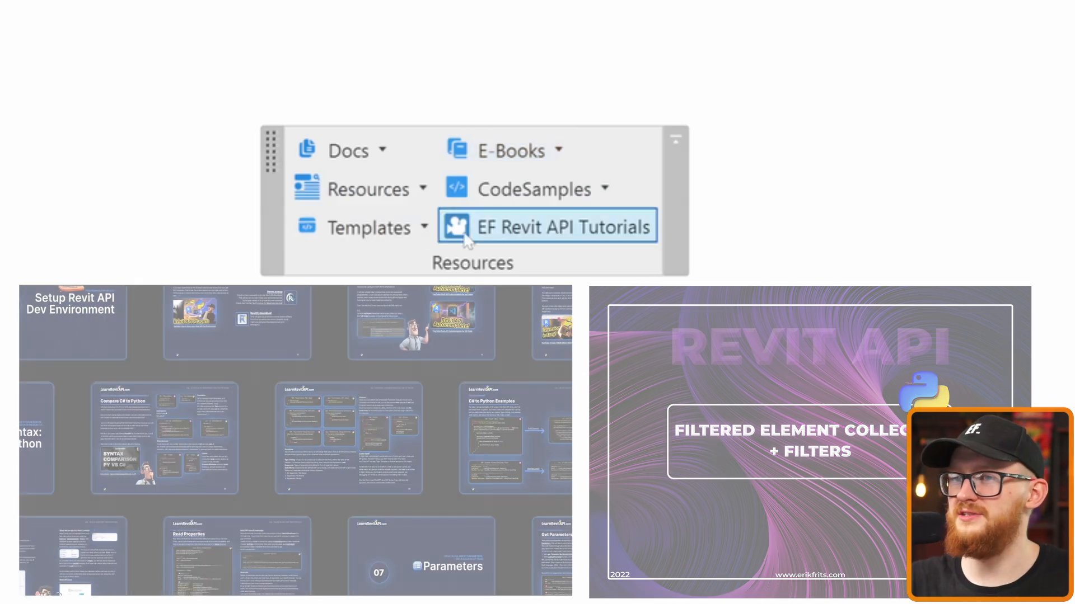
pyautogui.click(423, 227)
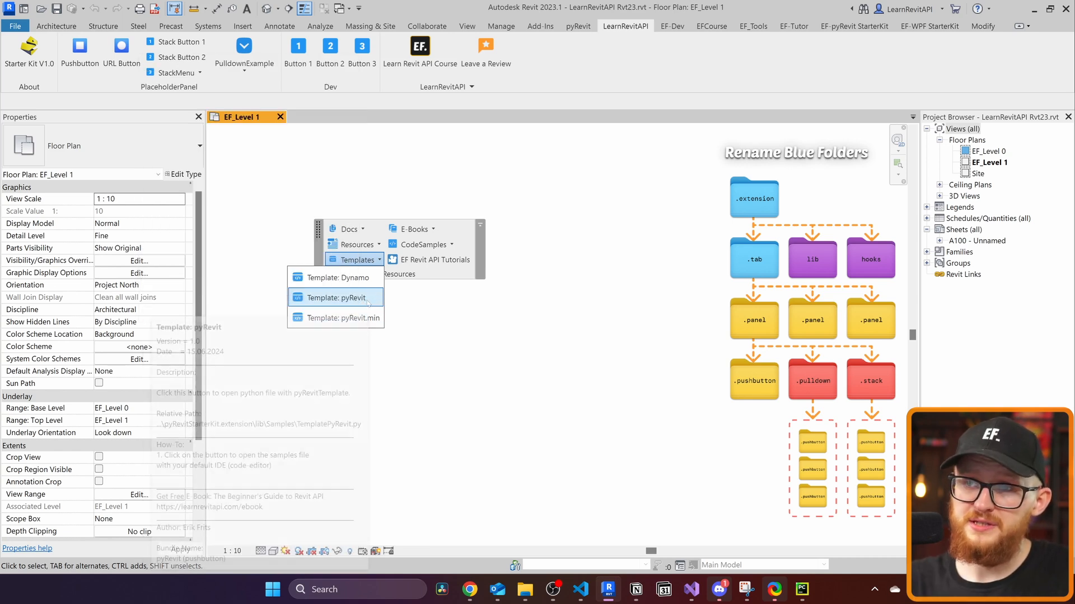
# Open the full pyRevit template in PyCharm, then return to Revit and close the Samples folder
pyautogui.click(343, 317)
pyautogui.scroll(10, 336, 294)
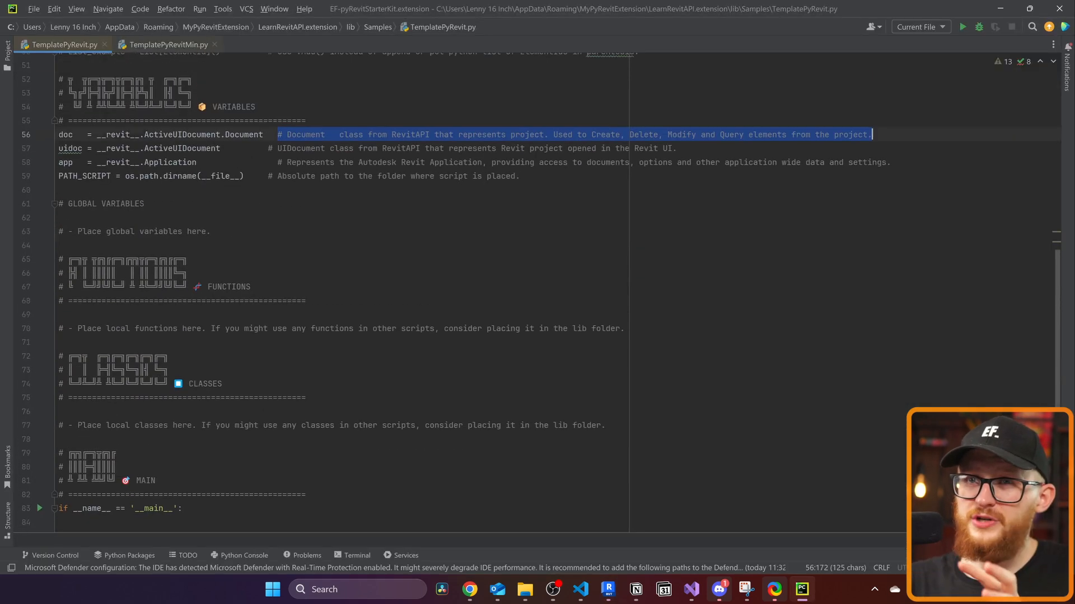
pyautogui.scroll(10, 336, 294)
pyautogui.scroll(5, 336, 295)
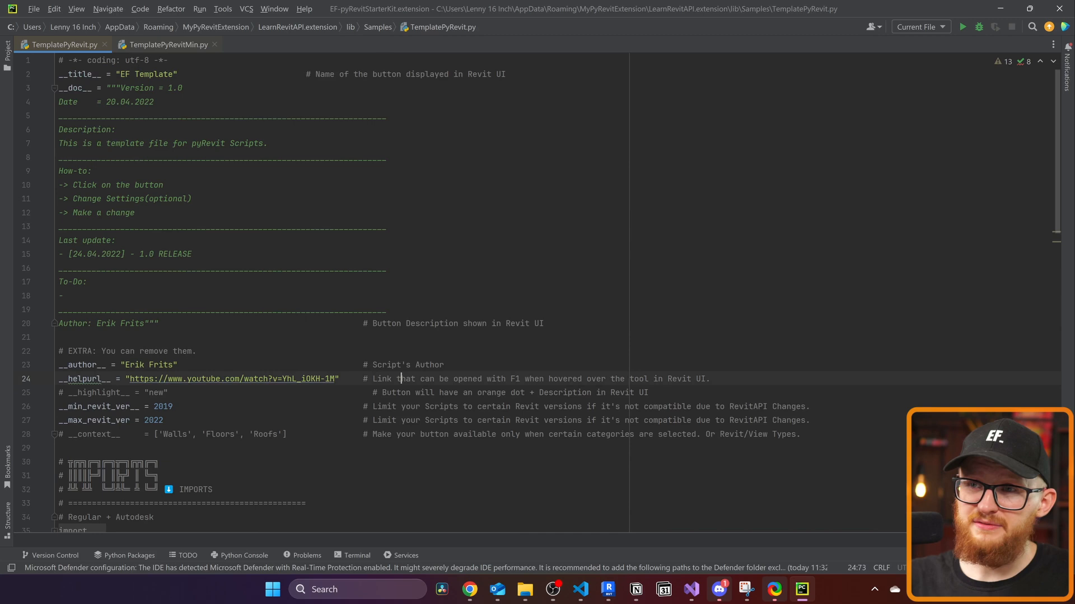
pyautogui.moveTo(403, 323); pyautogui.dragTo(805, 436)
pyautogui.scroll(-5, 504, 336)
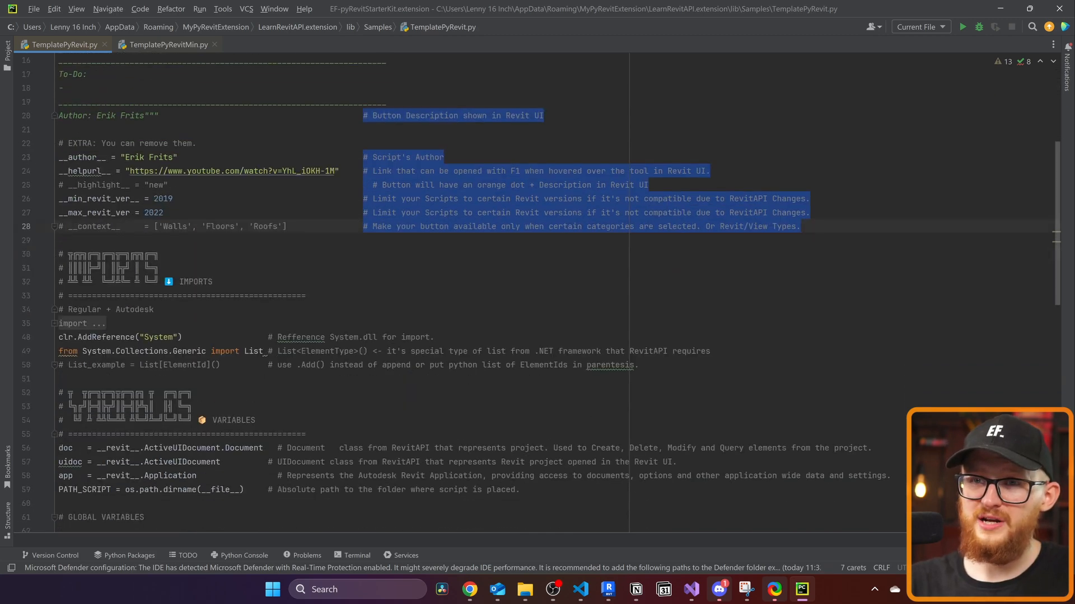
pyautogui.click(1005, 9)
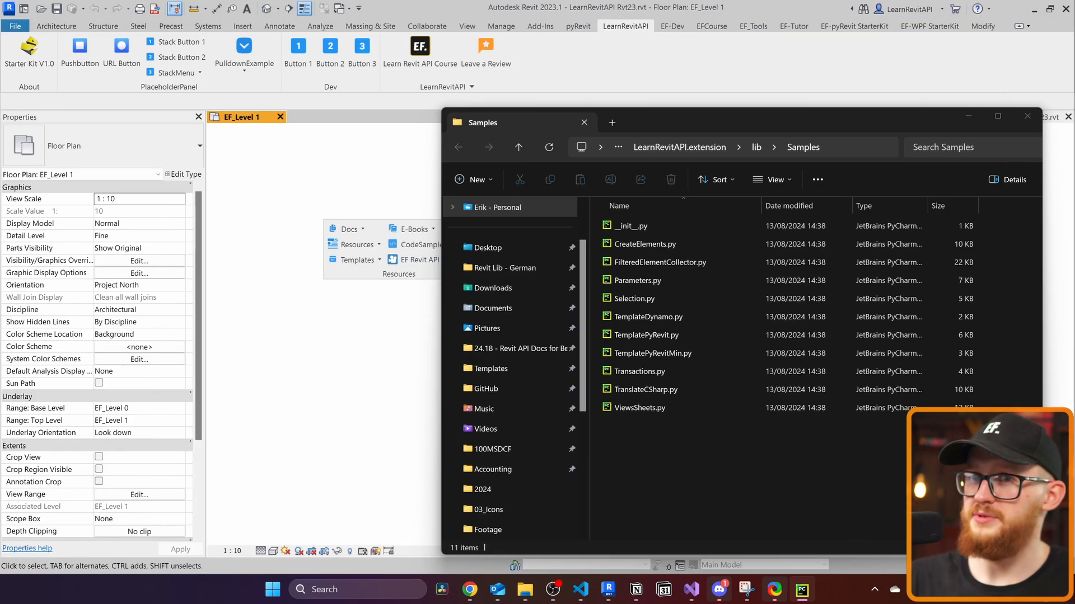
pyautogui.click(968, 117)
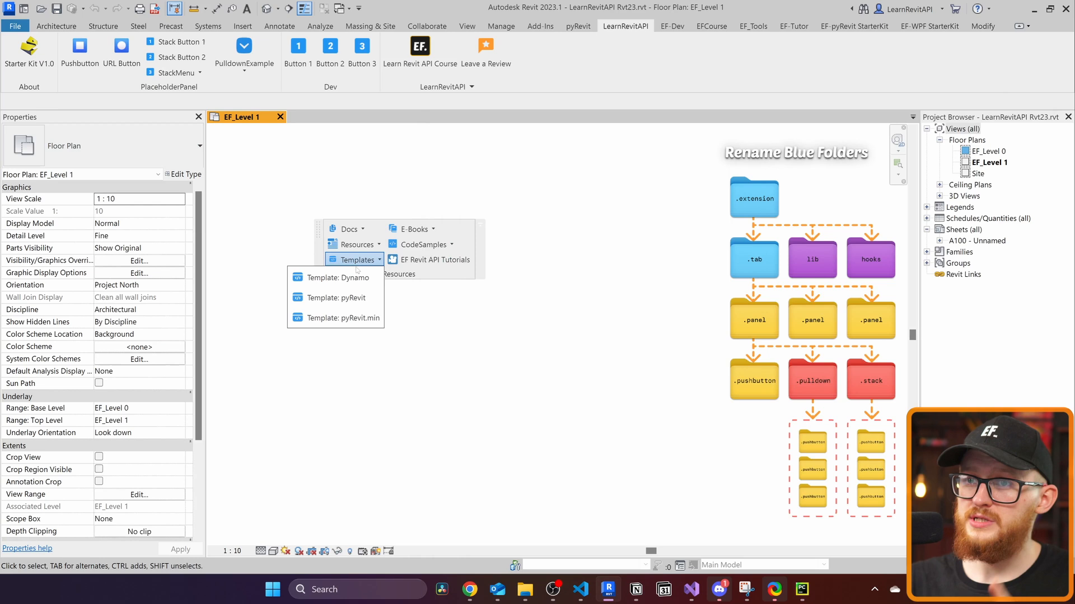
# Open the minimal pyRevit template and select its imports, then the whole script
pyautogui.click(342, 317)
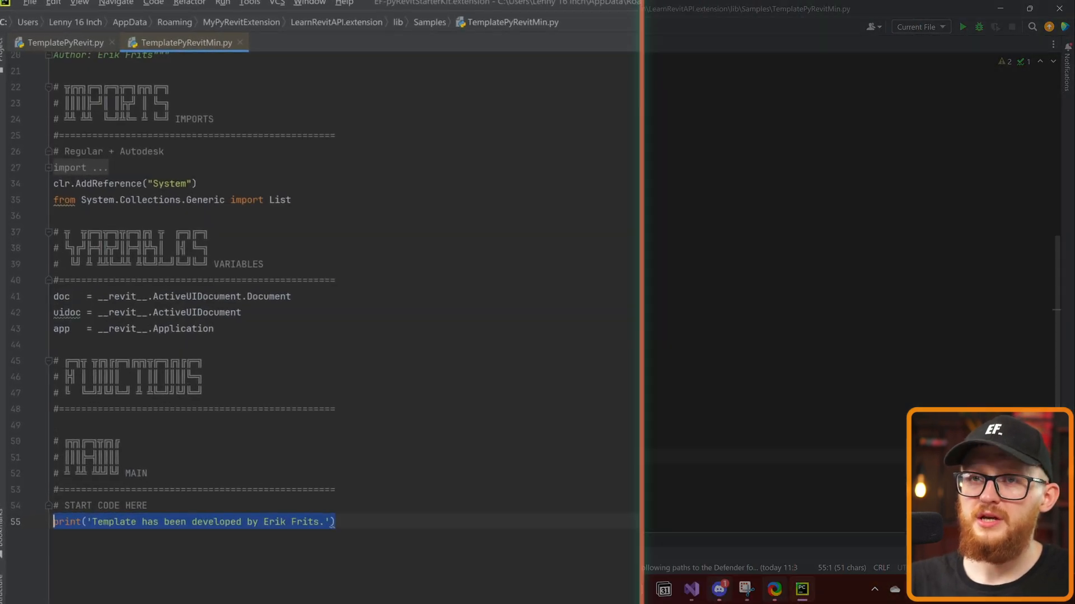
pyautogui.hotkey('shift', 'Up')
pyautogui.hotkey('shift', 'Up')
pyautogui.hotkey('shift', 'Up')
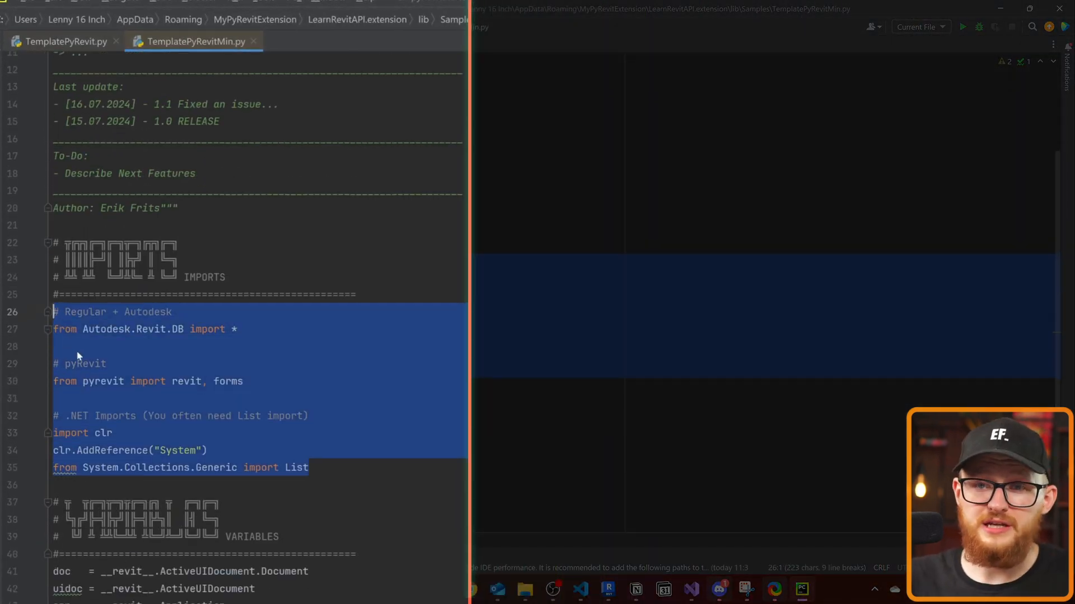
pyautogui.scroll(-2, 252, 336)
pyautogui.moveTo(227, 505); pyautogui.dragTo(74, 470)
pyautogui.scroll(-3, 253, 337)
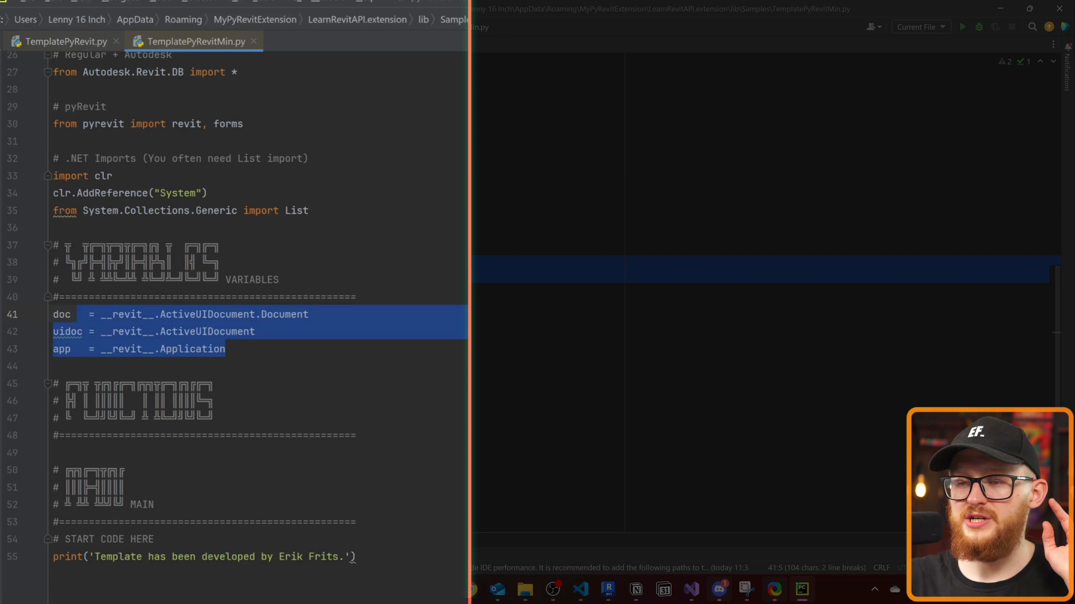
pyautogui.click(101, 539)
pyautogui.scroll(8, 251, 336)
pyautogui.hotkey('ctrl', 'a')
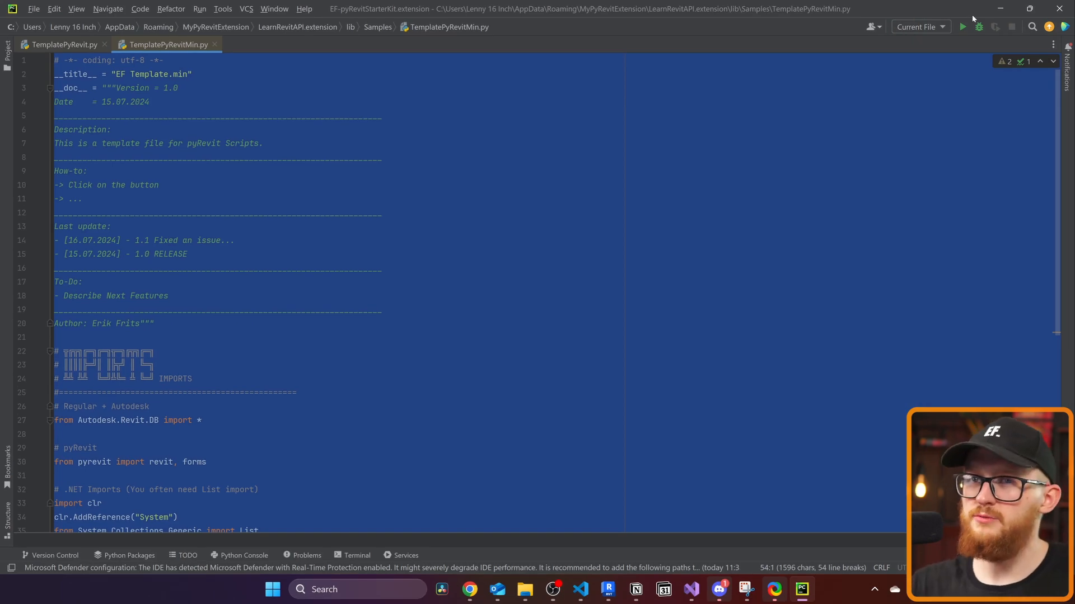
# From the Resources links, open the Autodesk University Revit API class search in the browser
pyautogui.click(998, 9)
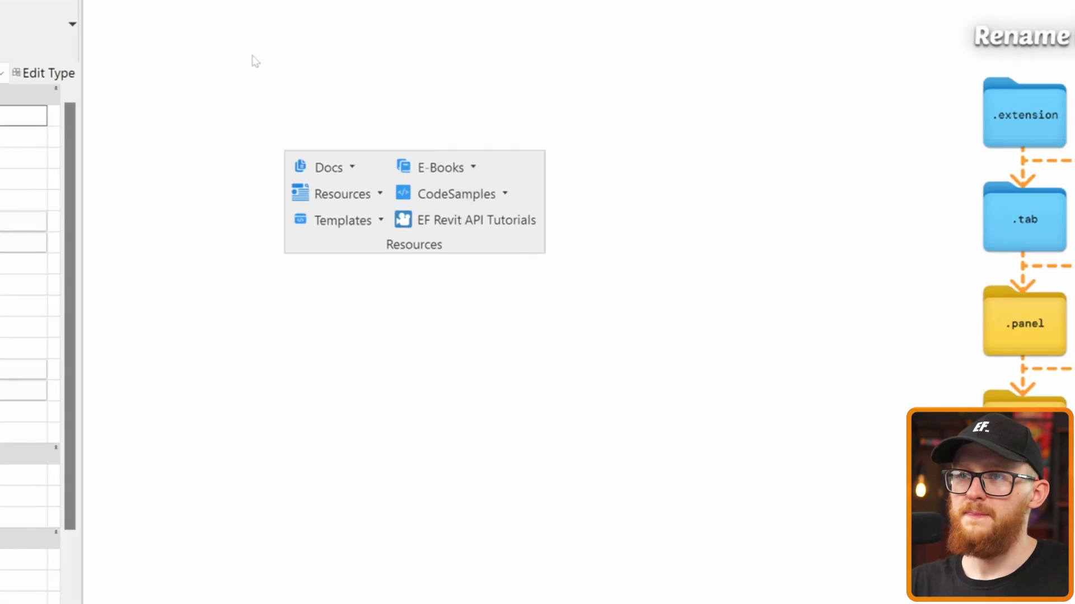
pyautogui.click(332, 168)
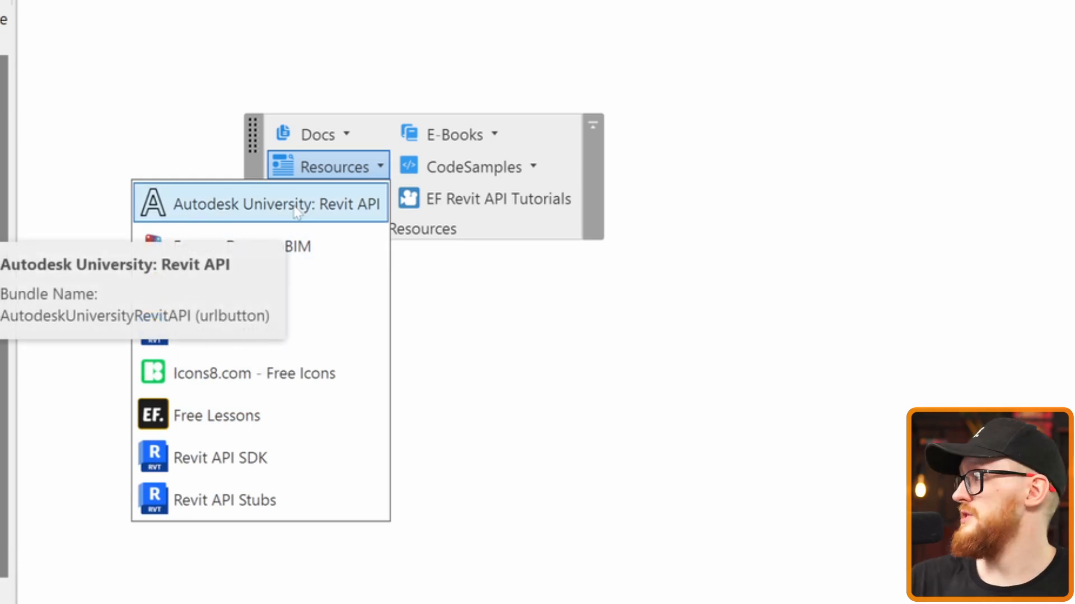
pyautogui.click(276, 204)
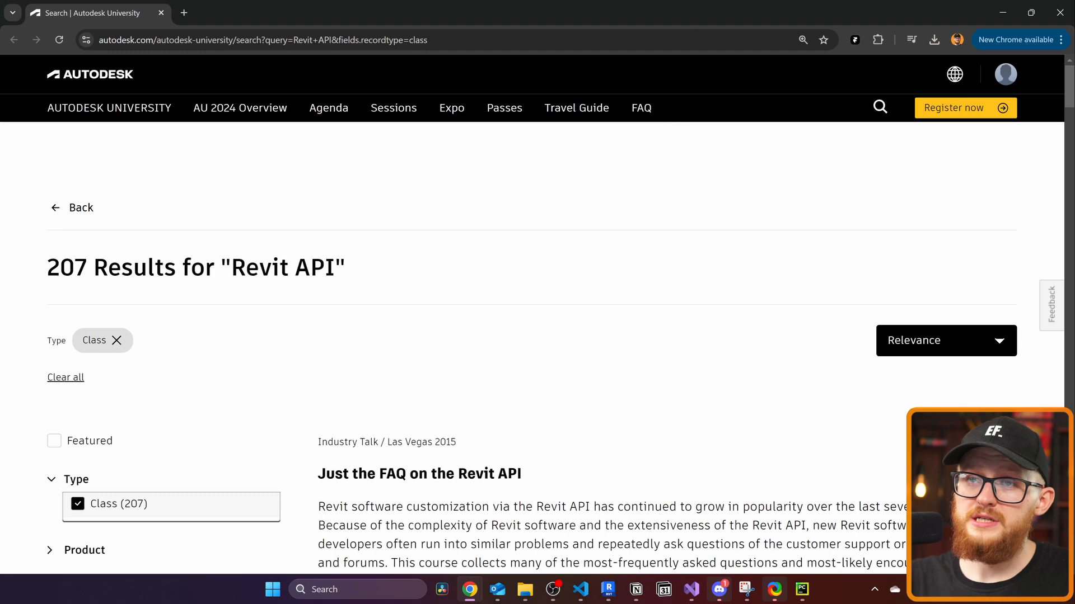
pyautogui.scroll(-8, 498, 347)
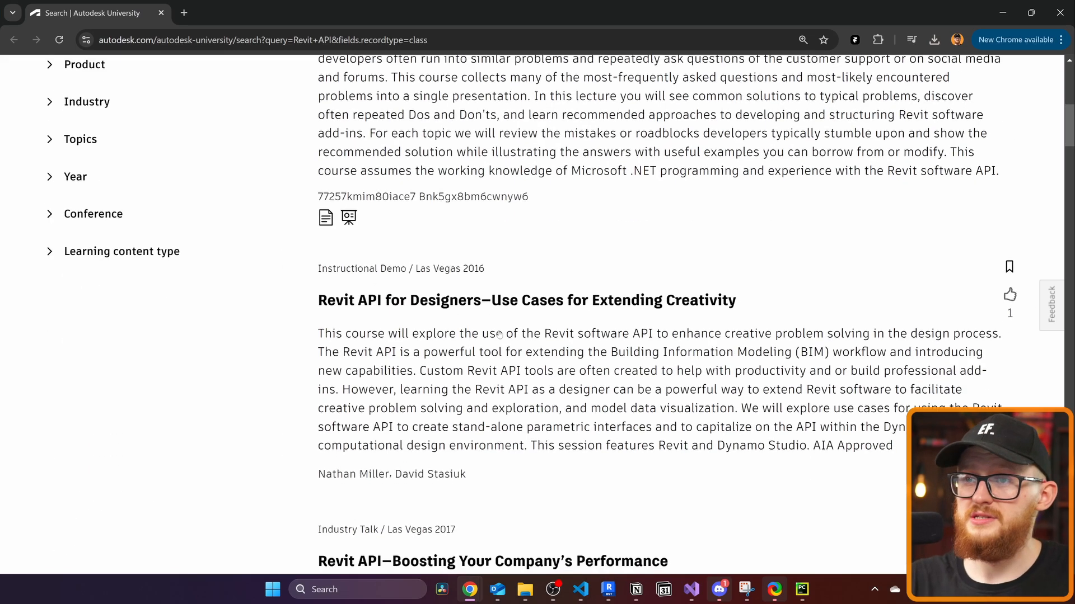
pyautogui.scroll(-4, 498, 346)
pyautogui.moveTo(317, 71)
pyautogui.mouseDown()
pyautogui.moveTo(437, 103)
pyautogui.moveTo(669, 103)
pyautogui.mouseUp()
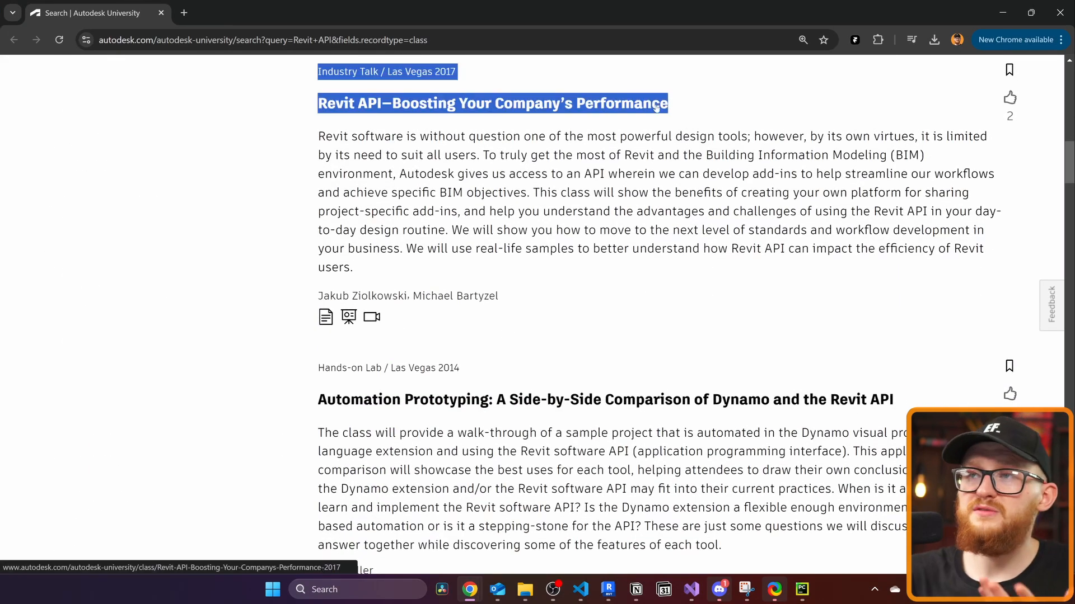
pyautogui.scroll(-2, 607, 154)
pyautogui.scroll(-1, 607, 154)
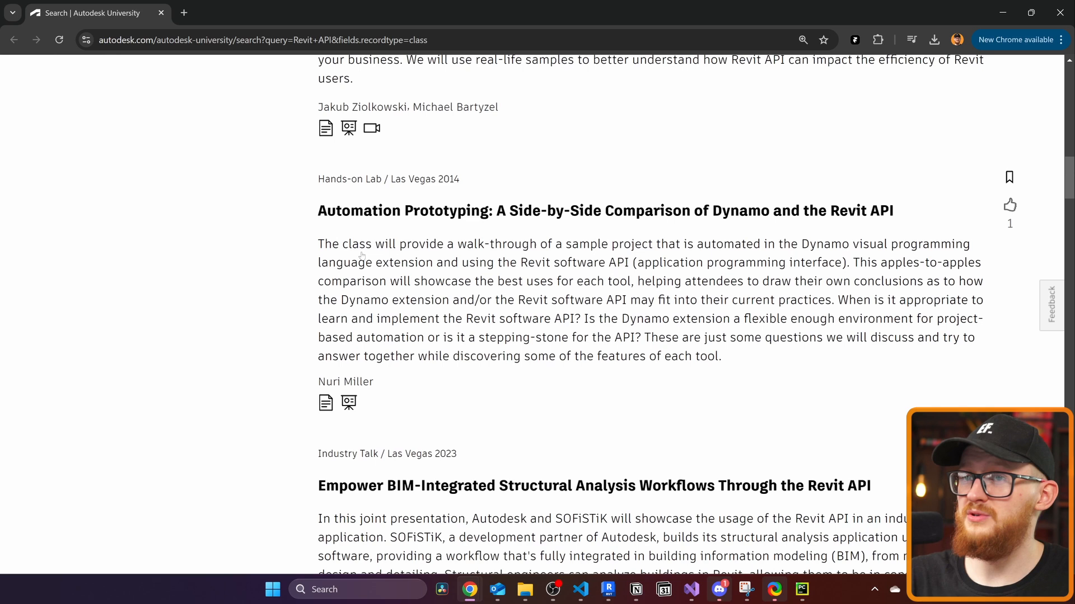
# Highlight the 2014 class year, then minimise the browser to return to Revit
pyautogui.doubleClick(448, 179)
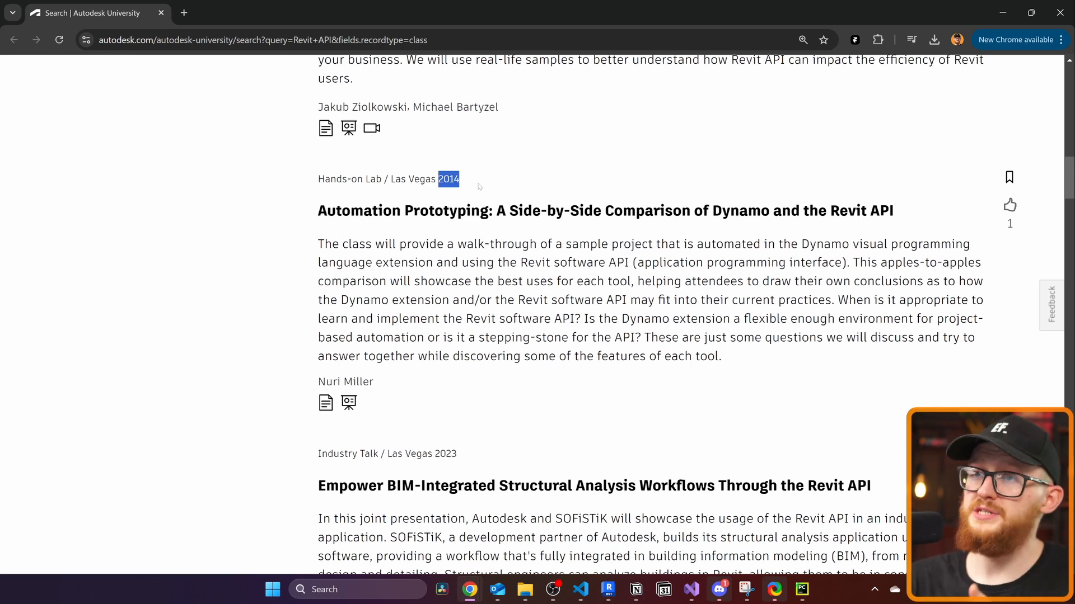
pyautogui.click(1008, 13)
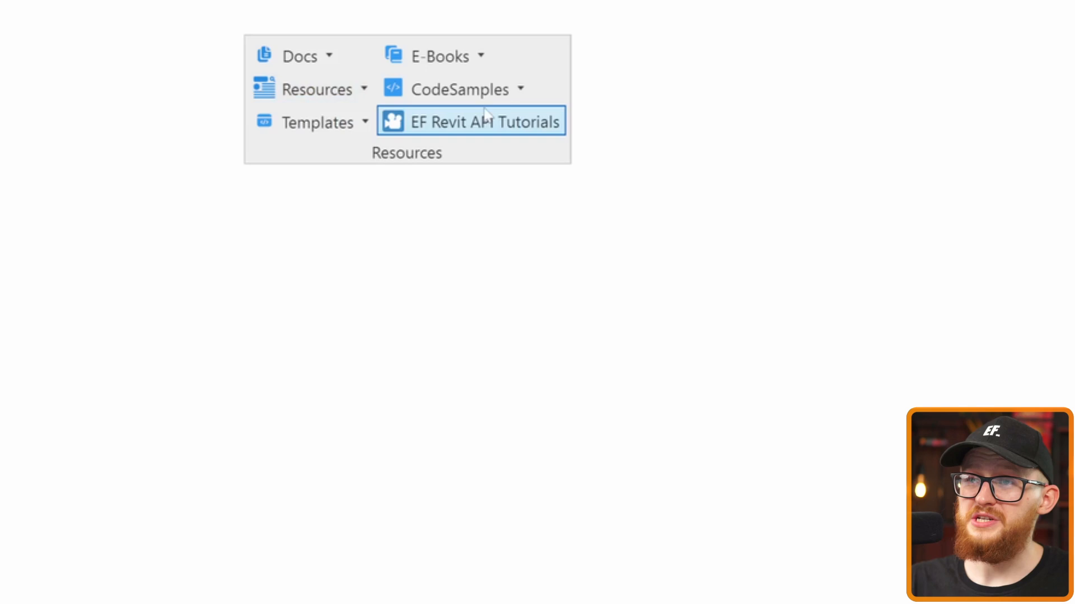
# Open the GitHub pyRevit repository search from the CodeSamples links
pyautogui.click(491, 89)
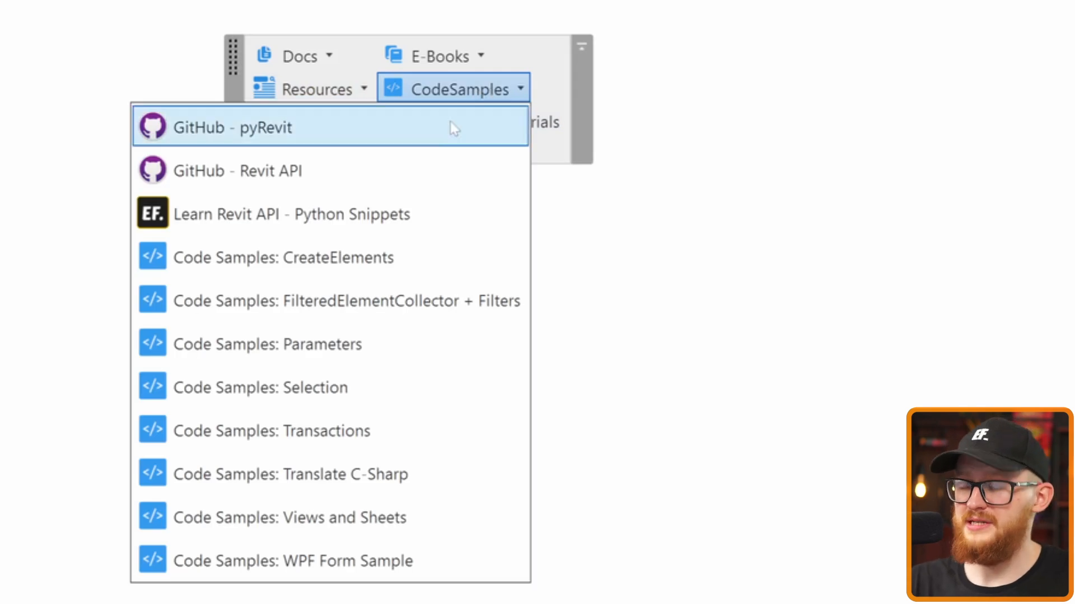
pyautogui.click(397, 135)
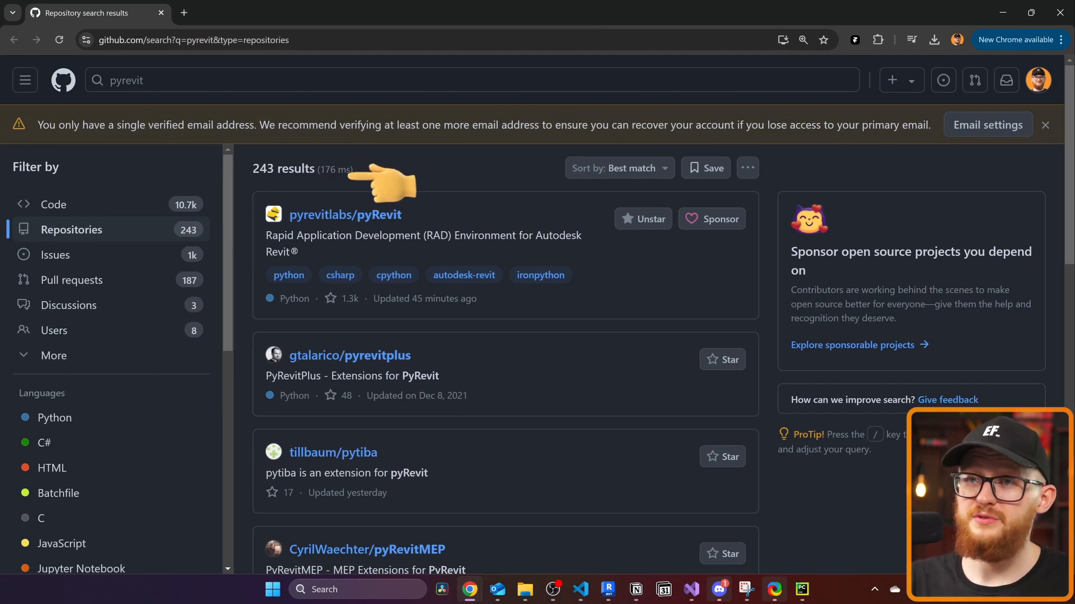
# Open ErikFrits/EF-Tutor and browse EF-Tutor.tab > Tutorials.panel > YouTubeLessons_2023.pulldown
pyautogui.doubleClick(263, 169)
pyautogui.scroll(-4, 462, 361)
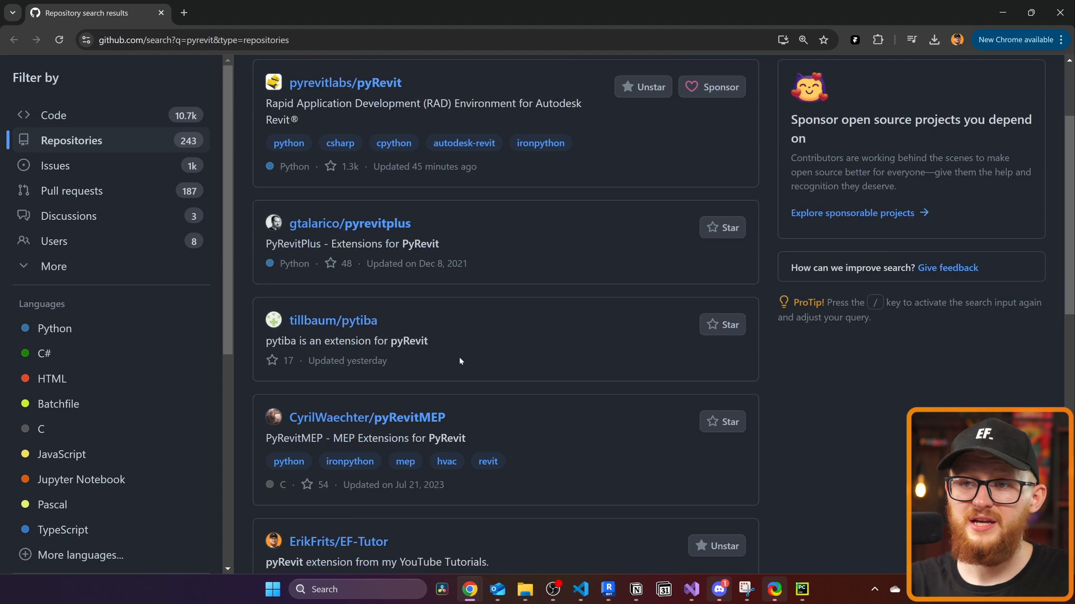
pyautogui.scroll(-4, 454, 357)
pyautogui.scroll(-1, 461, 336)
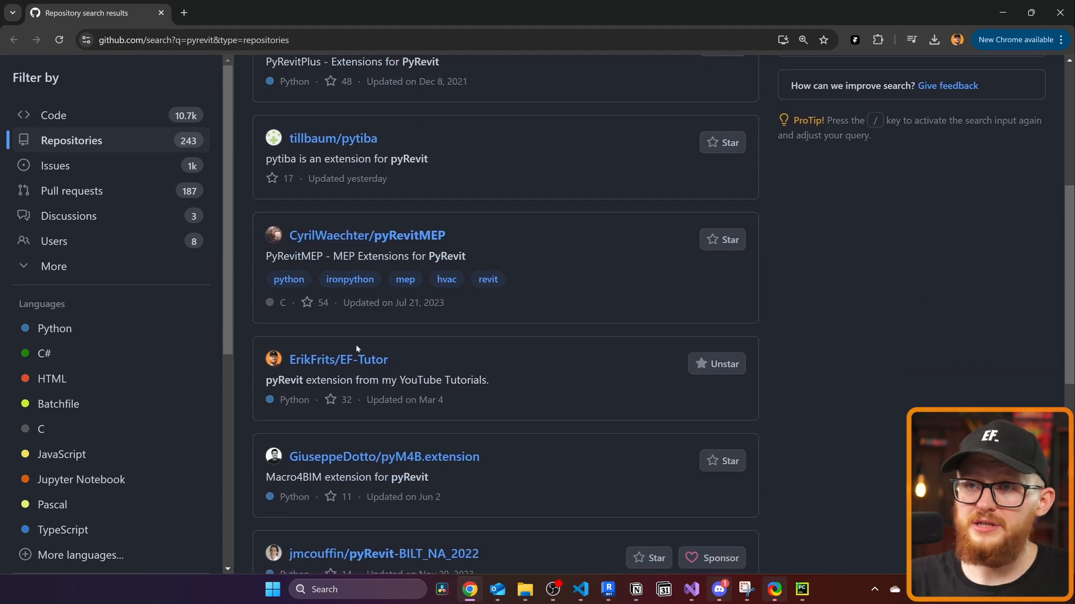
pyautogui.click(345, 359)
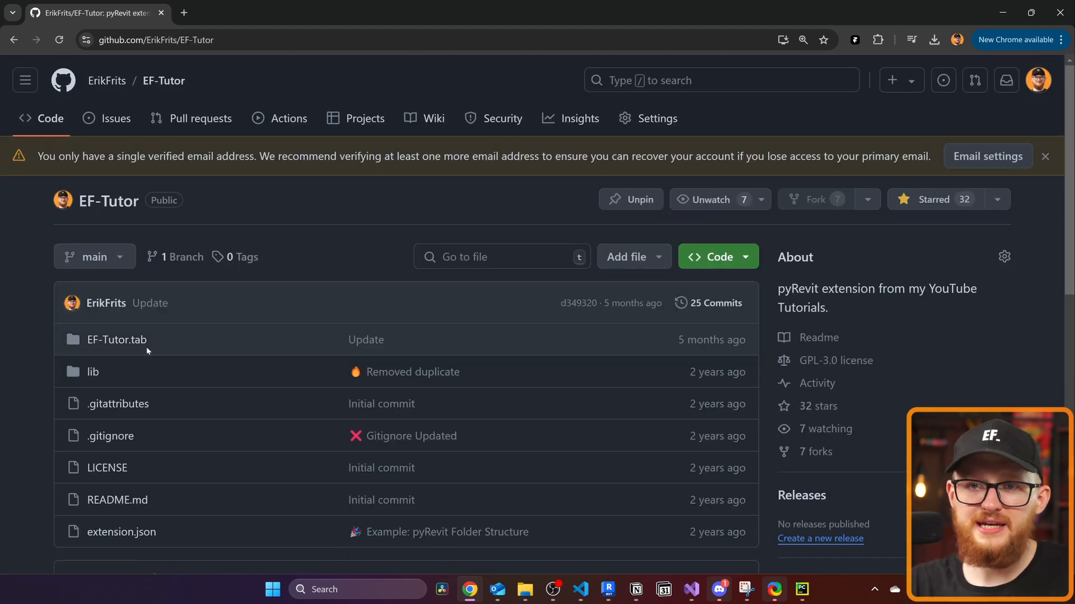
pyautogui.click(117, 339)
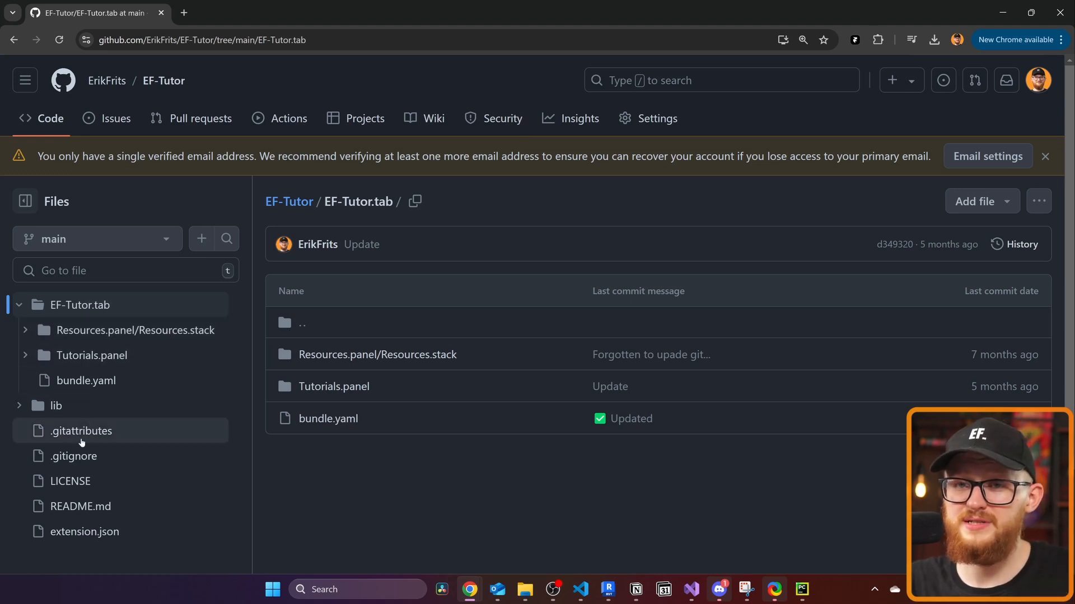
pyautogui.click(334, 386)
pyautogui.click(371, 450)
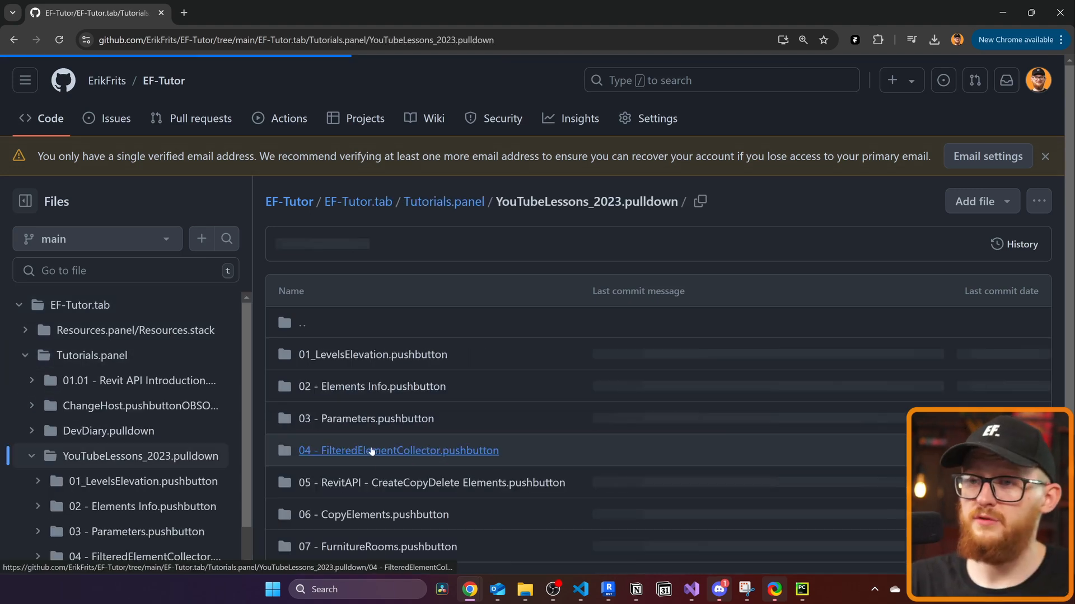
pyautogui.scroll(-2, 389, 370)
pyautogui.scroll(-1, 388, 370)
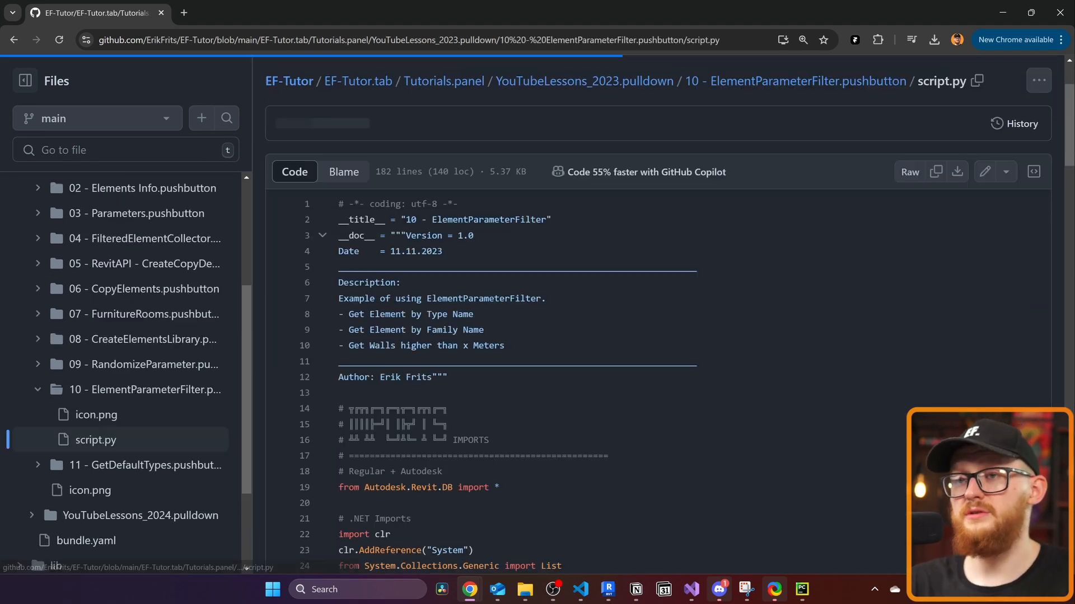
pyautogui.scroll(-10, 538, 336)
pyautogui.scroll(-5, 538, 335)
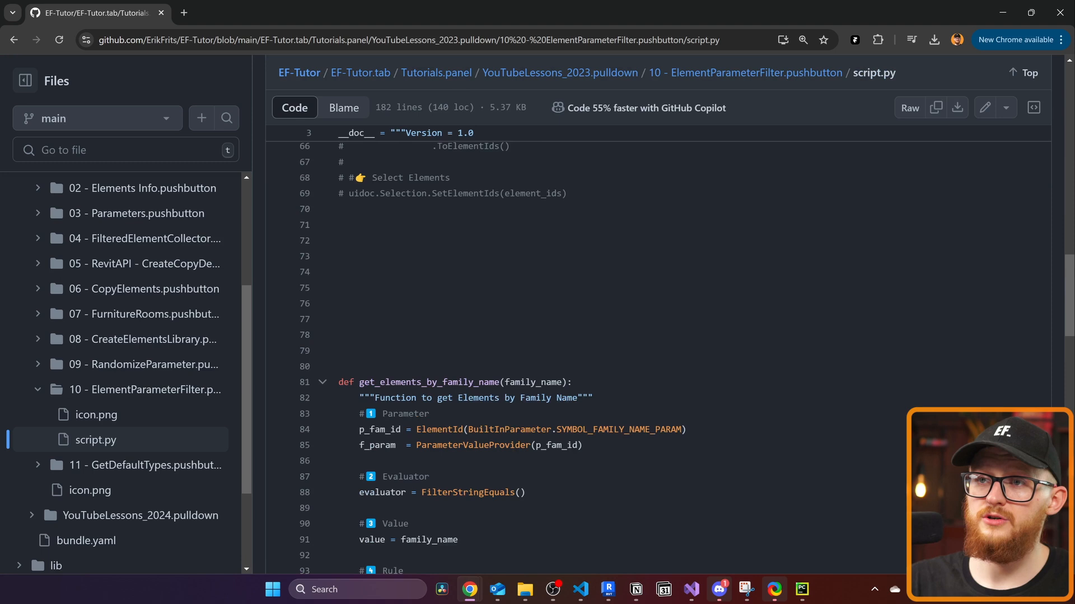
pyautogui.scroll(-3, 537, 337)
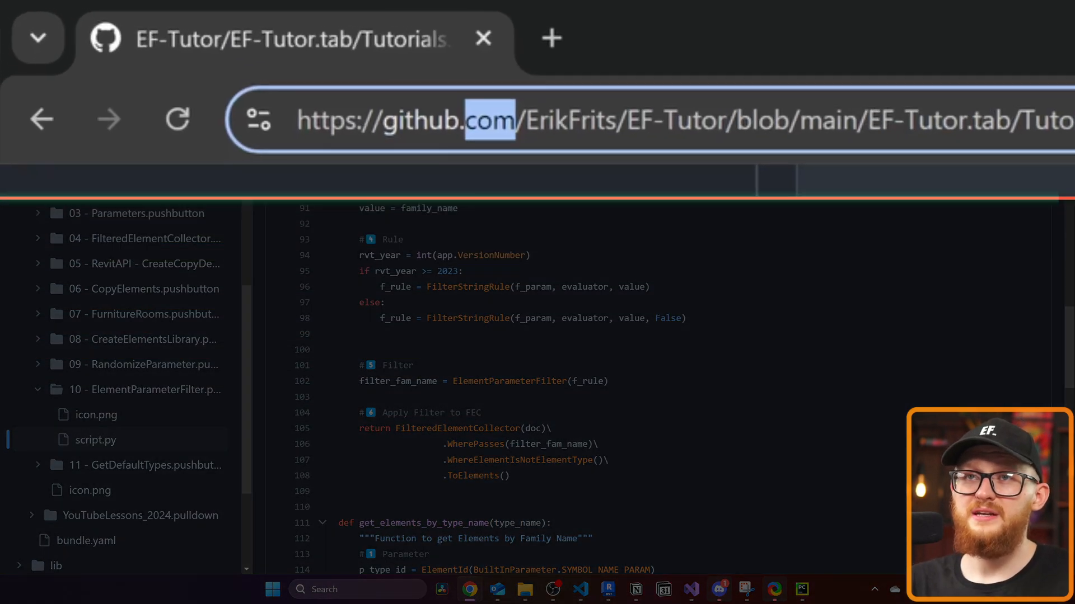
pyautogui.write('dev')
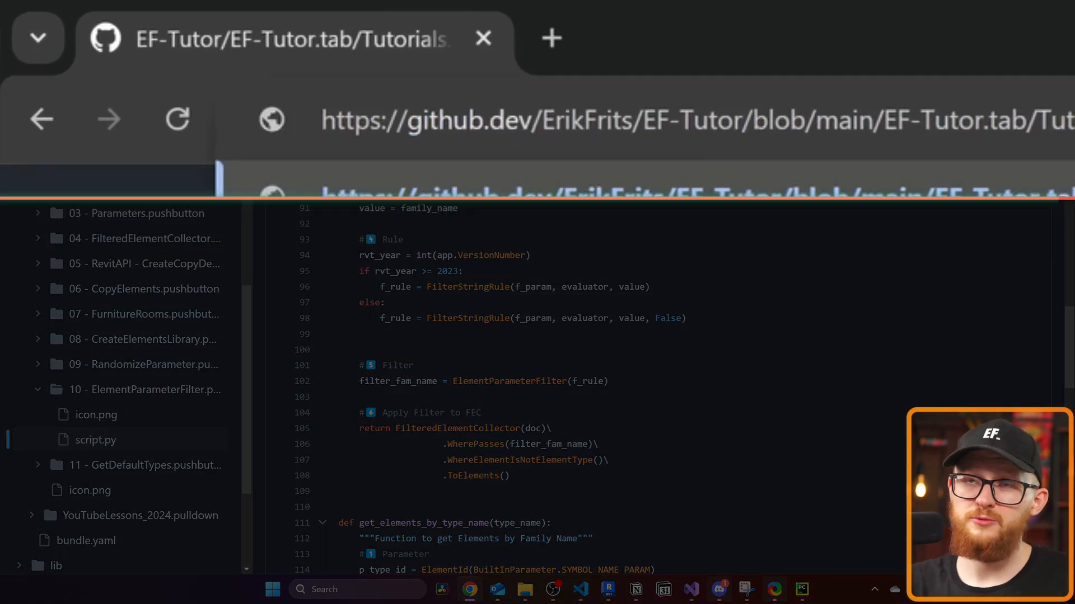
# Load the repository in the github.dev editor and toggle the EF-TUTOR file tree
pyautogui.press('Return')
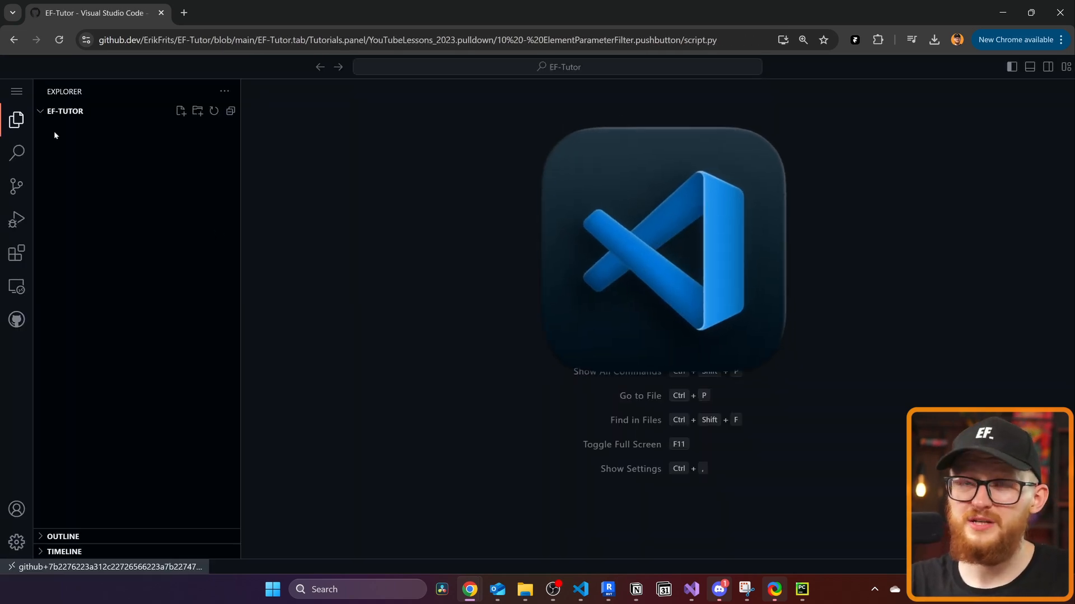
pyautogui.click(44, 112)
pyautogui.click(44, 112)
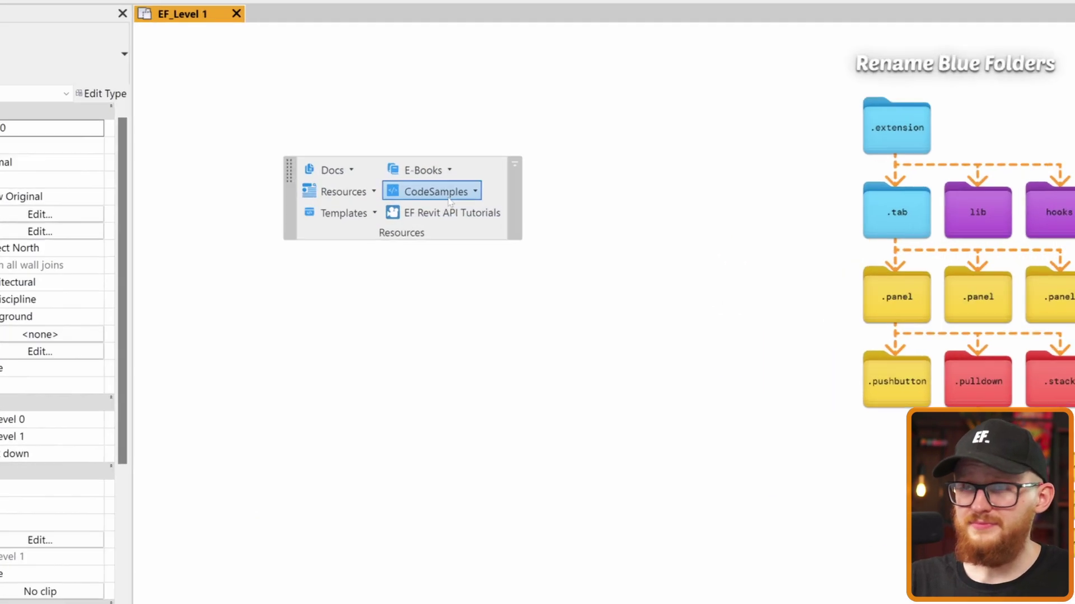
# Open the Learn Revit API Python Snippets page and expand Create Beam, Create Room and Find Key Parameter Items
pyautogui.click(424, 245)
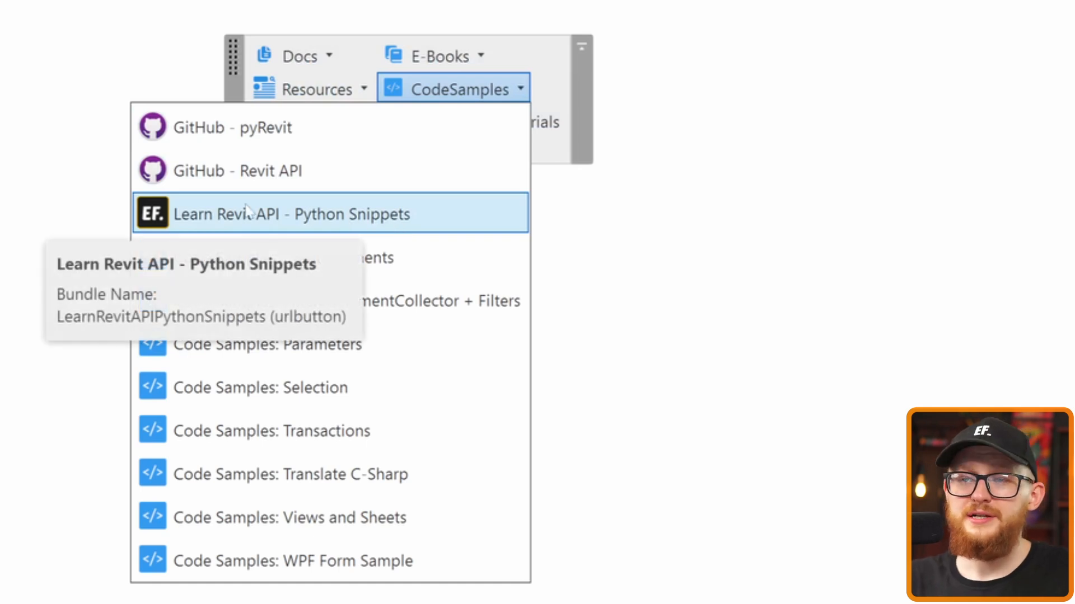
pyautogui.press('Escape')
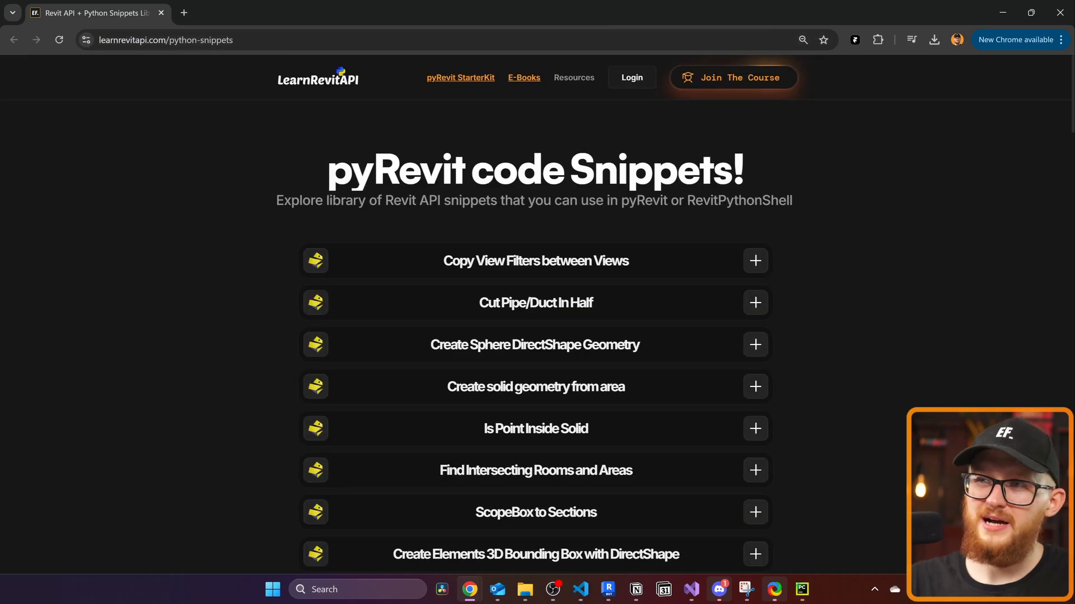
pyautogui.scroll(-3, 542, 228)
pyautogui.scroll(-4, 543, 244)
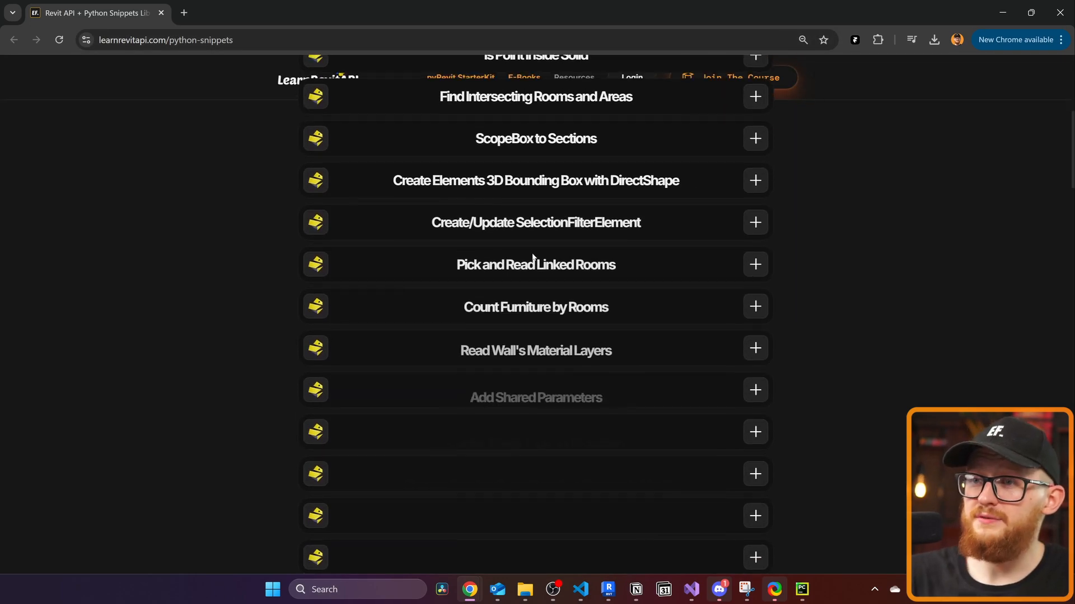
pyautogui.scroll(-3, 543, 252)
pyautogui.scroll(-3, 540, 271)
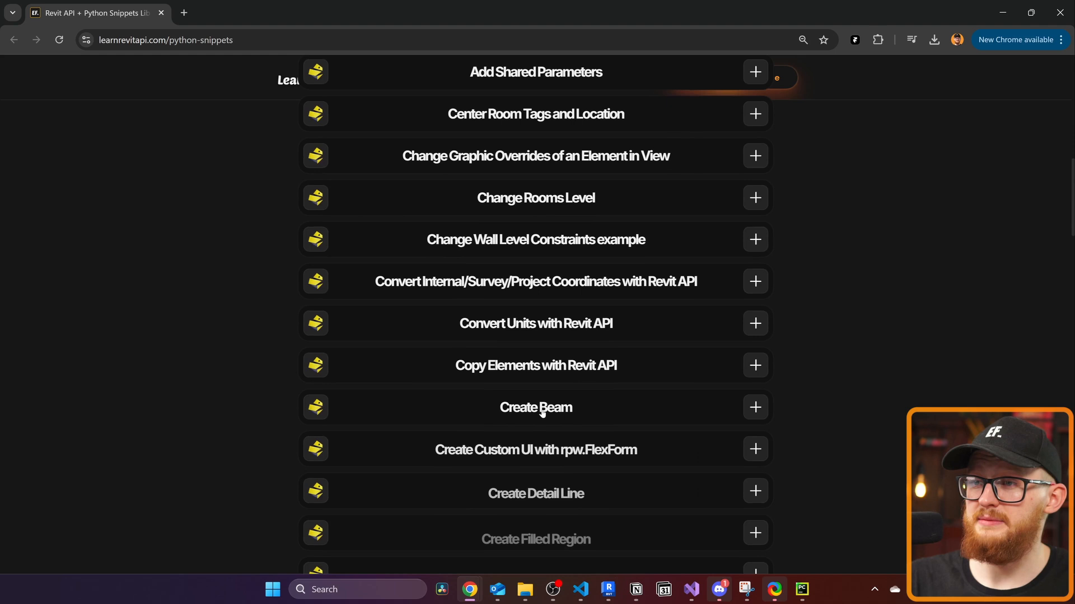
pyautogui.click(535, 406)
pyautogui.scroll(-5, 529, 329)
pyautogui.scroll(-5, 528, 330)
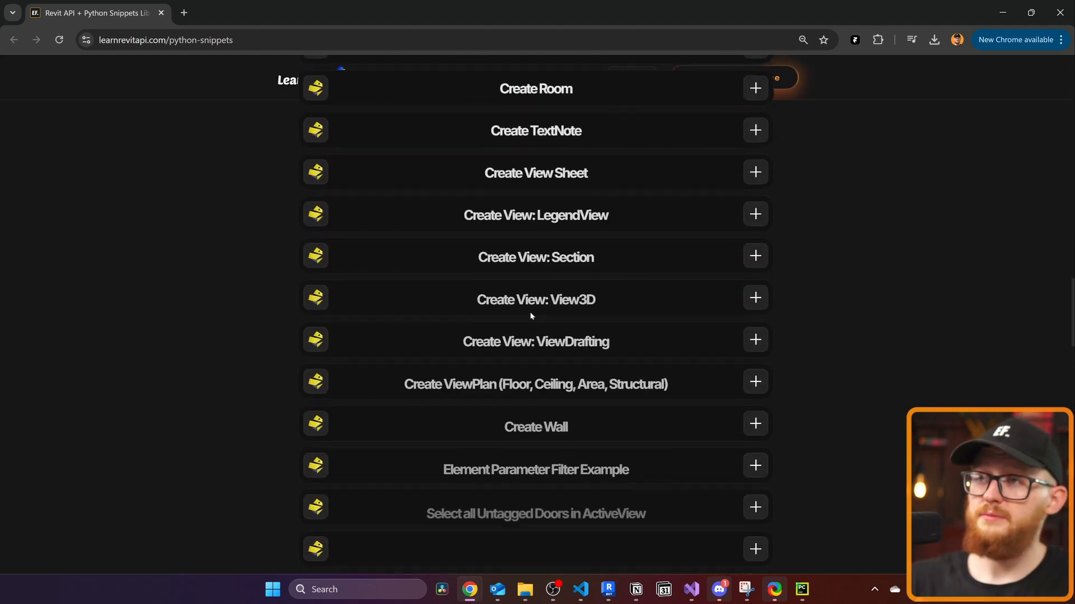
pyautogui.scroll(6, 528, 330)
pyautogui.scroll(-4, 530, 296)
pyautogui.click(530, 277)
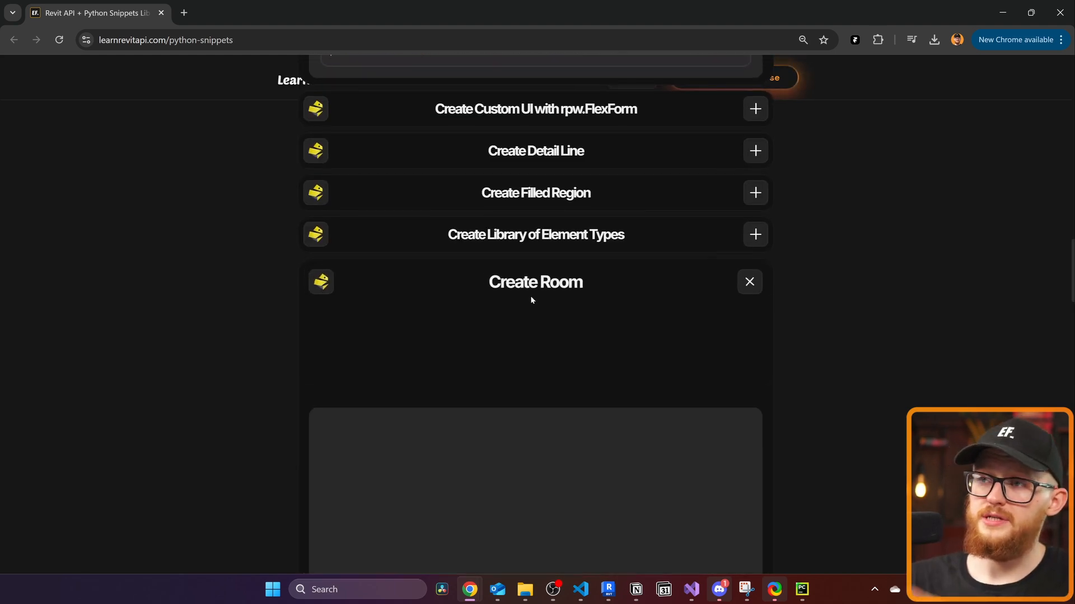
pyautogui.scroll(-6, 532, 298)
pyautogui.scroll(-2, 531, 297)
pyautogui.scroll(2, 539, 270)
pyautogui.click(539, 293)
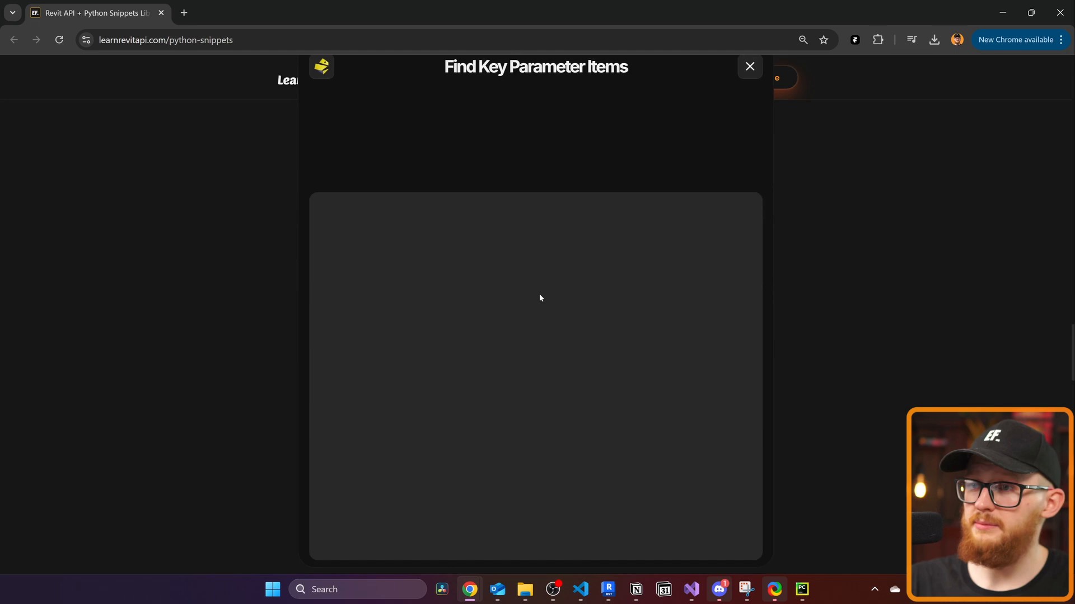
pyautogui.scroll(-5, 539, 292)
pyautogui.scroll(-1, 542, 277)
pyautogui.scroll(-5, 541, 277)
pyautogui.scroll(-6, 542, 277)
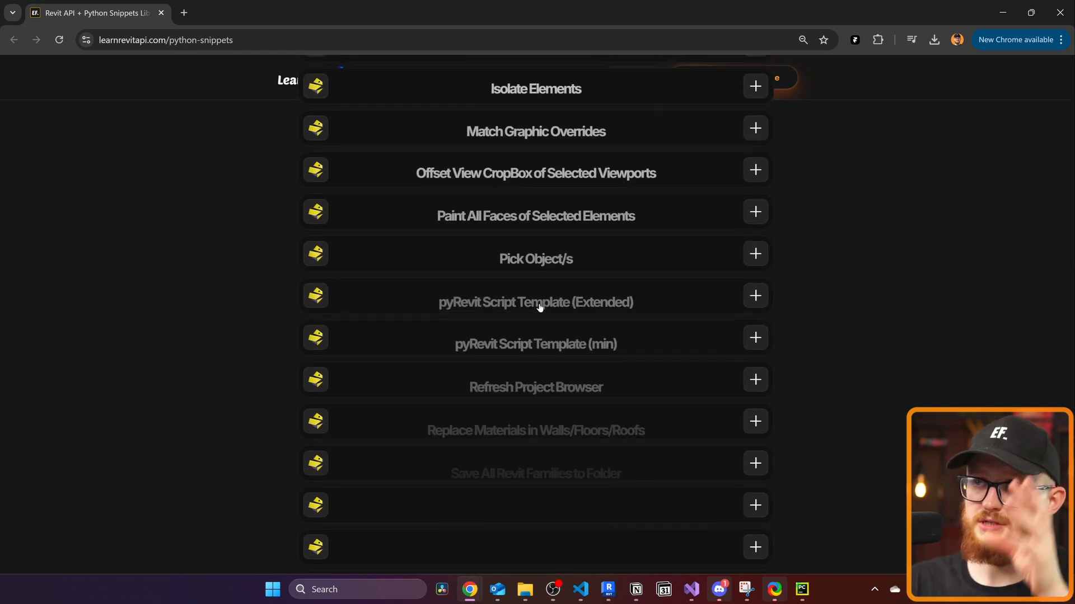
pyautogui.scroll(-6, 542, 309)
pyautogui.scroll(3, 541, 308)
pyautogui.scroll(8, 537, 322)
pyautogui.scroll(3, 538, 322)
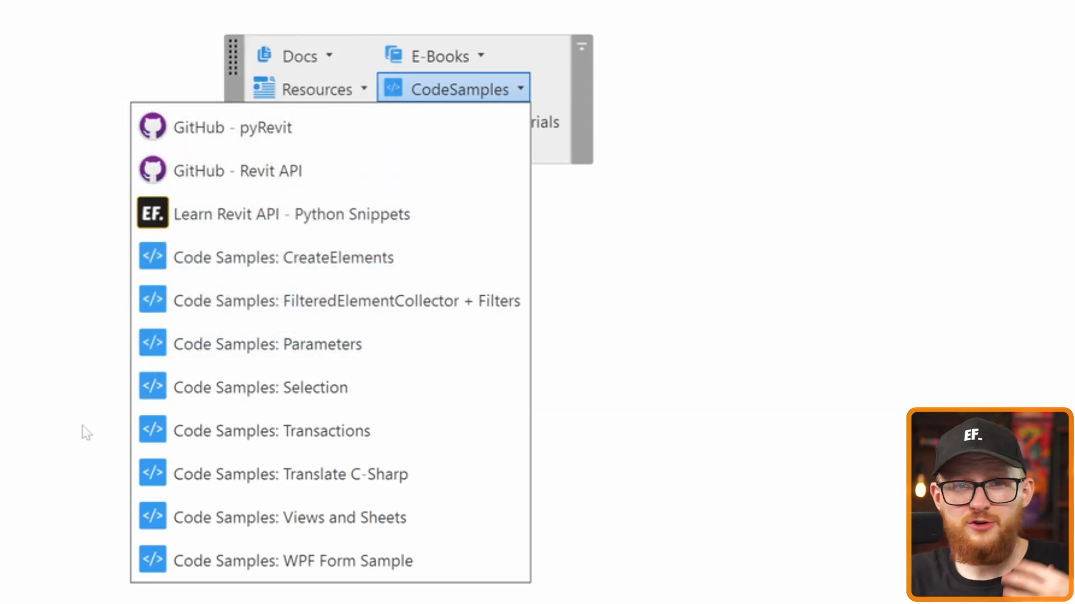
# Show Selection.py and point out the sample script files in the extension's lib/Samples folder
pyautogui.click(323, 387)
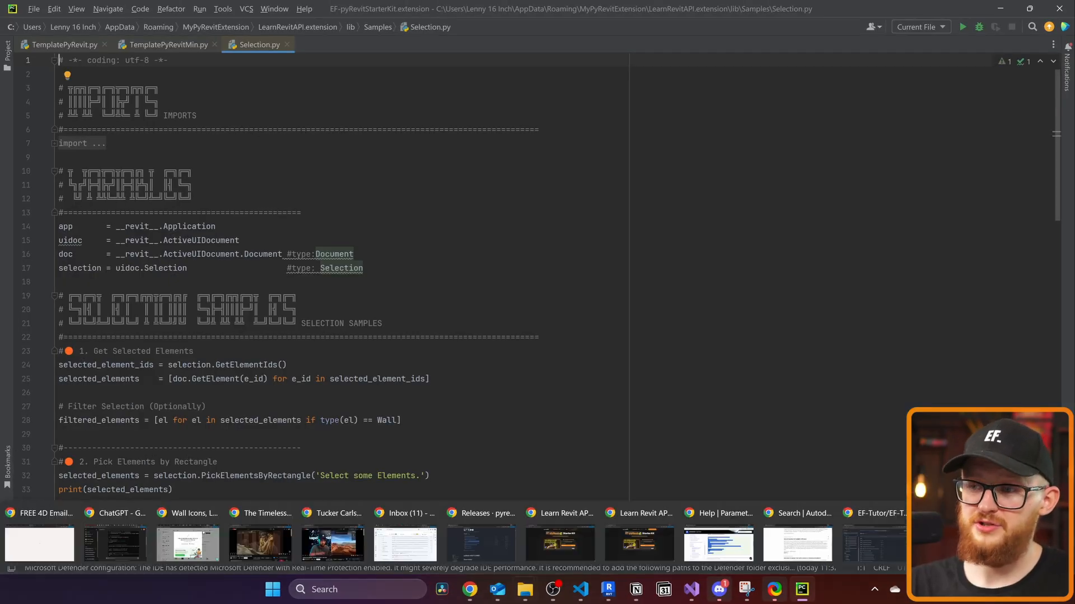
pyautogui.click(525, 588)
pyautogui.moveTo(667, 115); pyautogui.dragTo(512, 82)
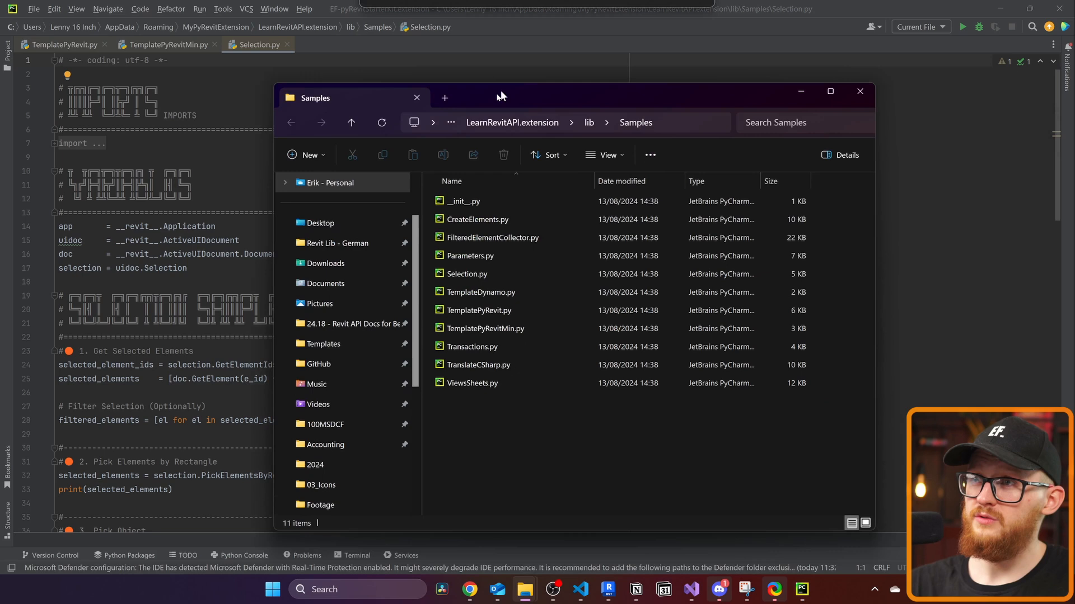
pyautogui.moveTo(590, 433); pyautogui.dragTo(497, 220)
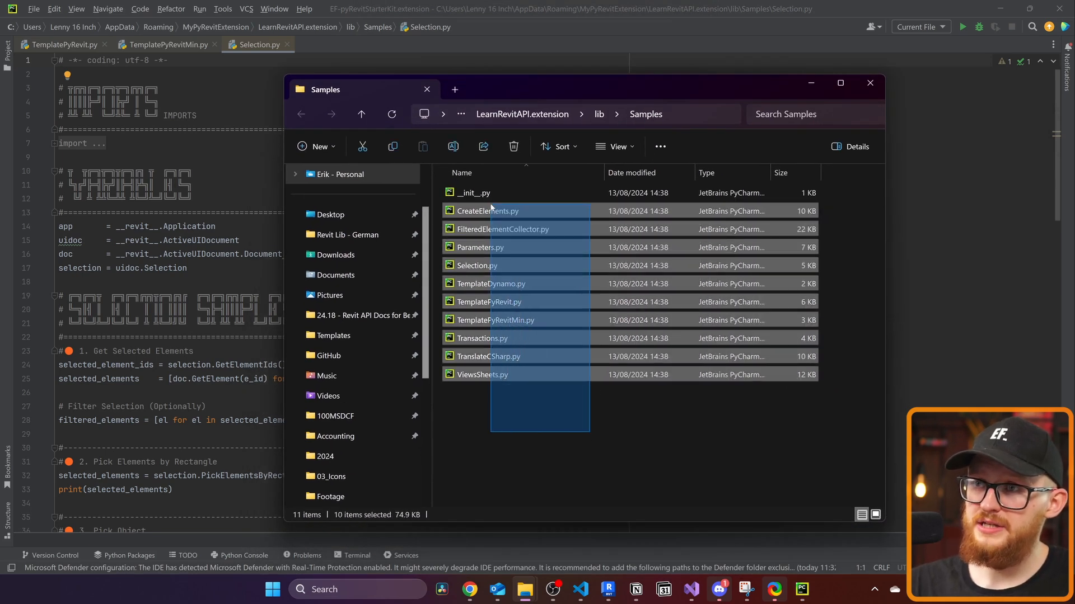
# Highlight the Get Selected Elements and Pick Elements by Rectangle example headings in Selection.py
pyautogui.click(190, 364)
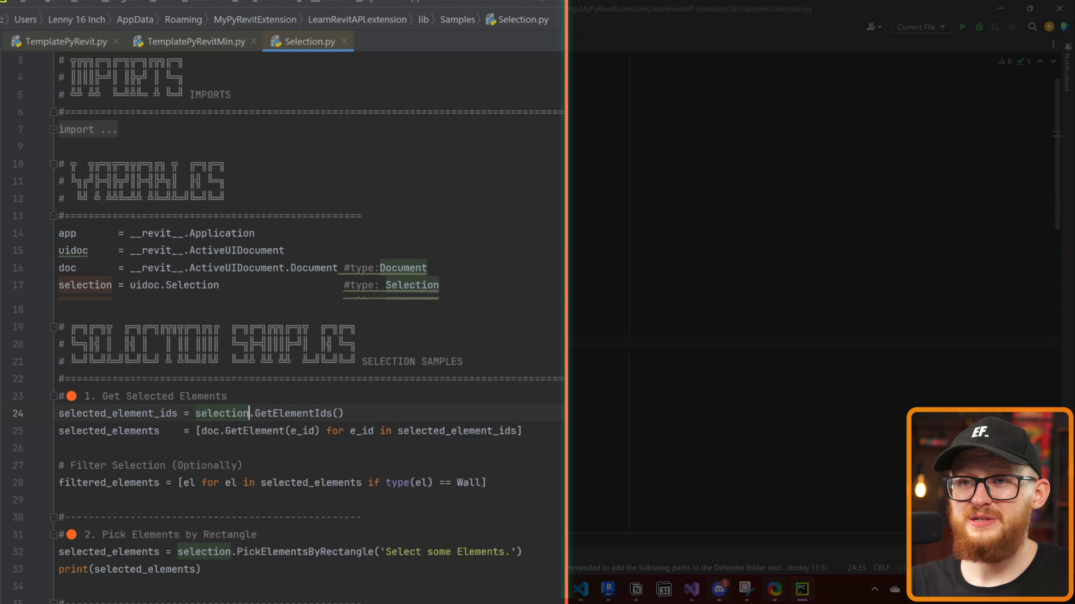
pyautogui.scroll(-3, 252, 336)
pyautogui.doubleClick(176, 372)
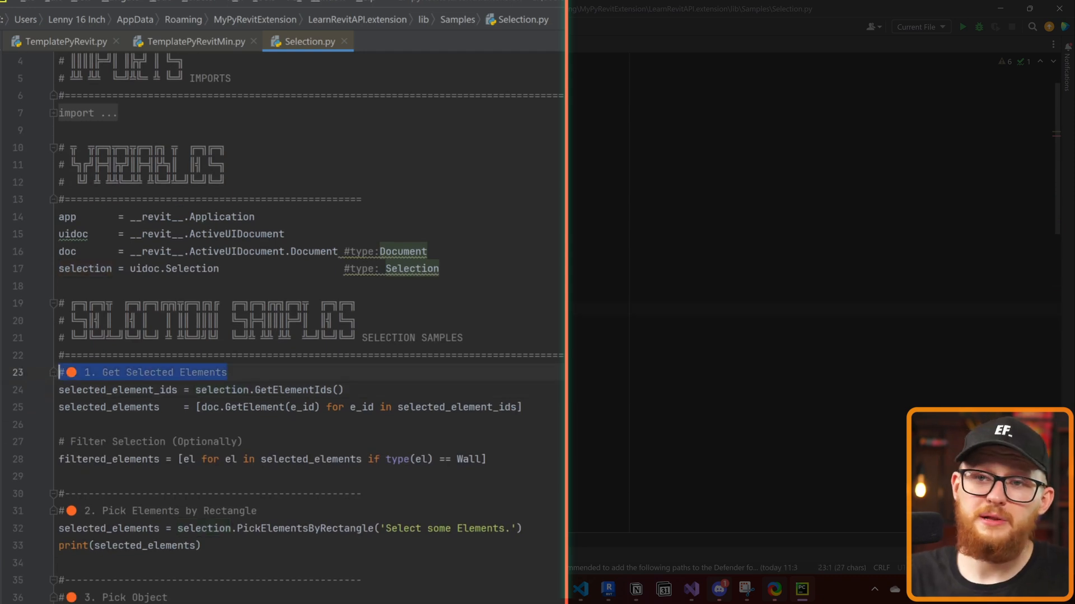
pyautogui.scroll(-3, 252, 336)
pyautogui.moveTo(258, 407); pyautogui.dragTo(143, 407)
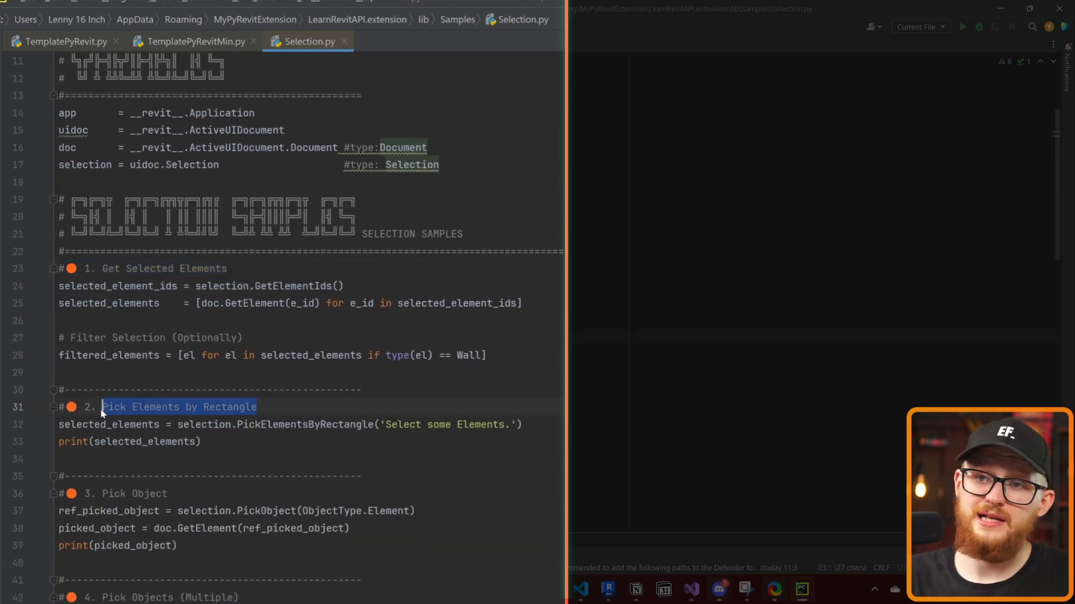
pyautogui.scroll(-3, 102, 411)
pyautogui.moveTo(168, 338); pyautogui.dragTo(113, 338)
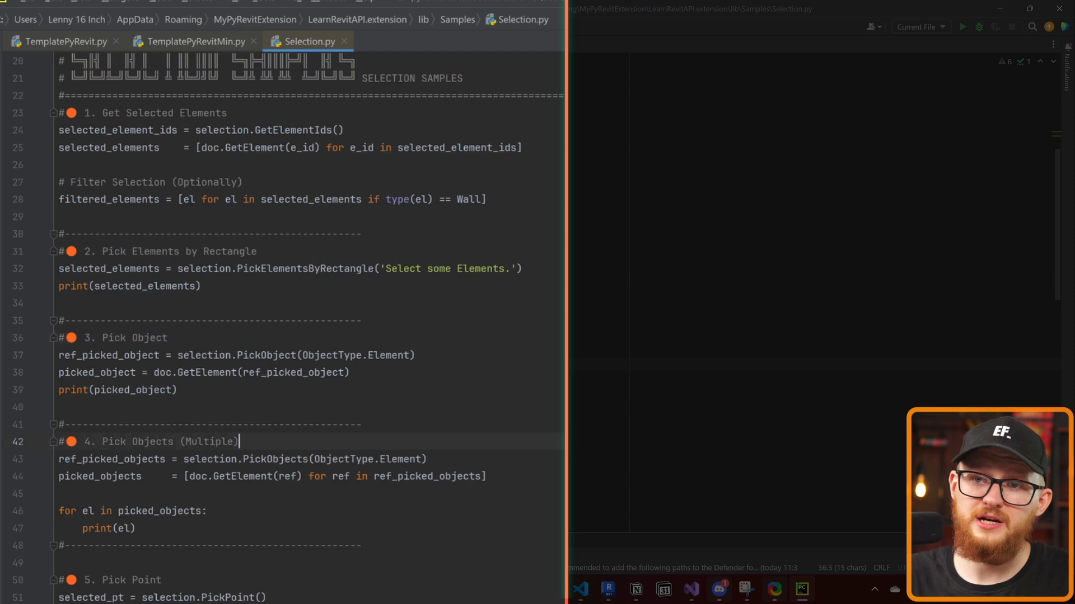
pyautogui.moveTo(240, 441); pyautogui.dragTo(84, 442)
pyautogui.scroll(-6, 253, 336)
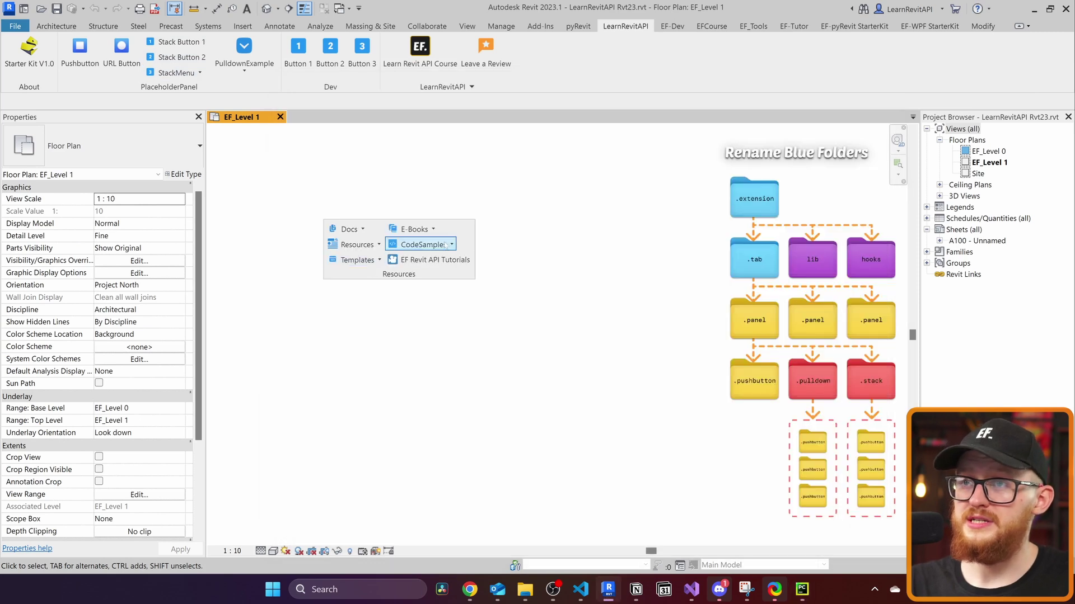
# Choose Code Samples: Parameters from CodeSamples, review Parameters.py, then relist the samples
pyautogui.click(445, 245)
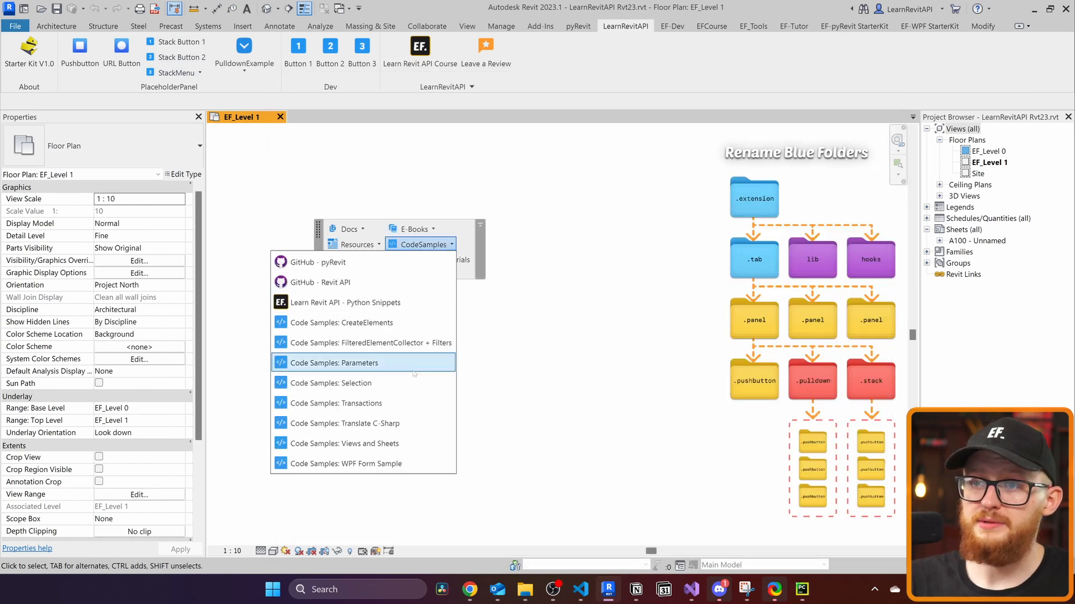
pyautogui.click(363, 367)
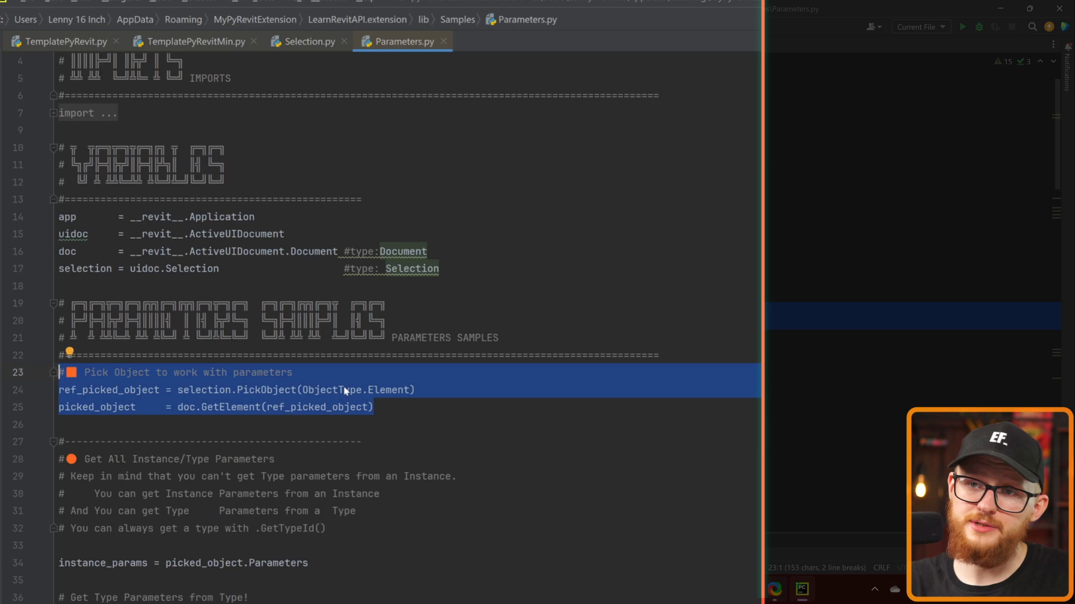
pyautogui.scroll(-3, 345, 390)
pyautogui.moveTo(59, 389); pyautogui.dragTo(87, 407)
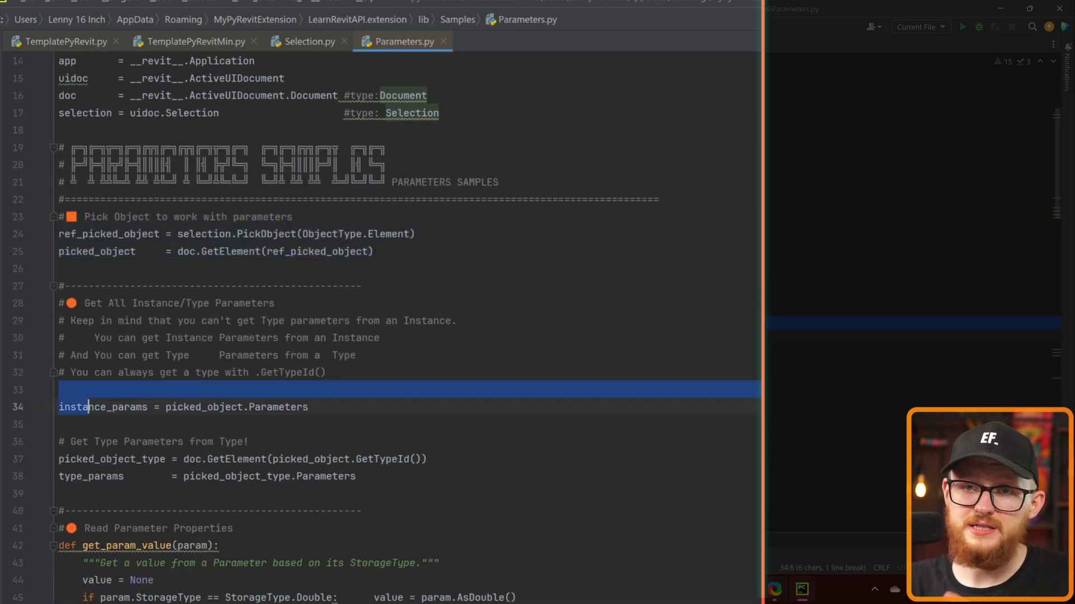
pyautogui.moveTo(59, 458); pyautogui.dragTo(147, 477)
pyautogui.scroll(-5, 336, 337)
pyautogui.scroll(-5, 336, 336)
pyautogui.scroll(-5, 336, 336)
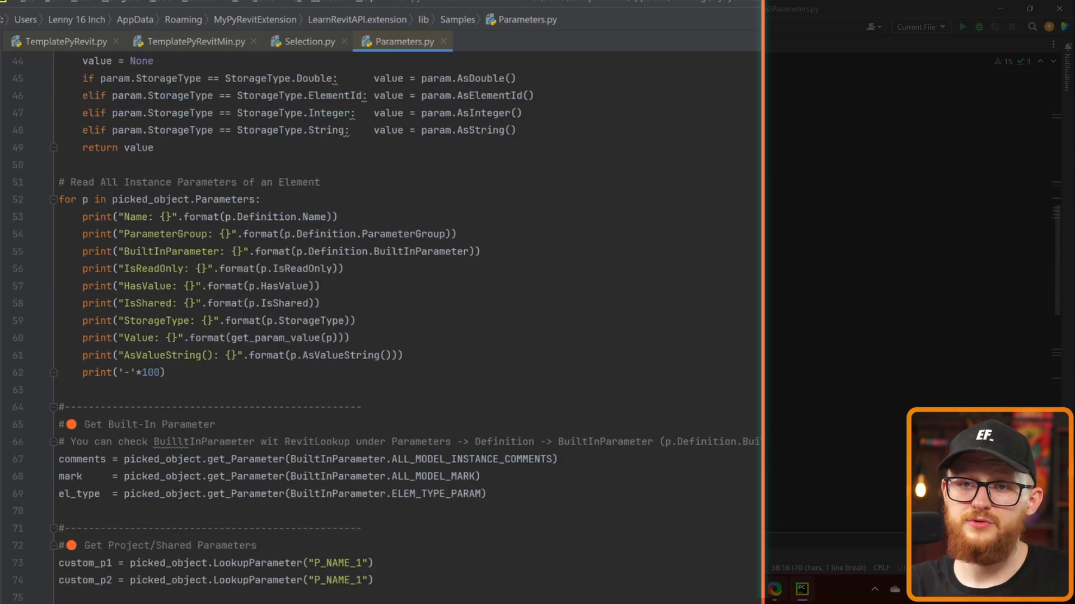
pyautogui.scroll(-3, 336, 336)
pyautogui.moveTo(59, 302); pyautogui.dragTo(83, 320)
pyautogui.moveTo(58, 407); pyautogui.dragTo(193, 390)
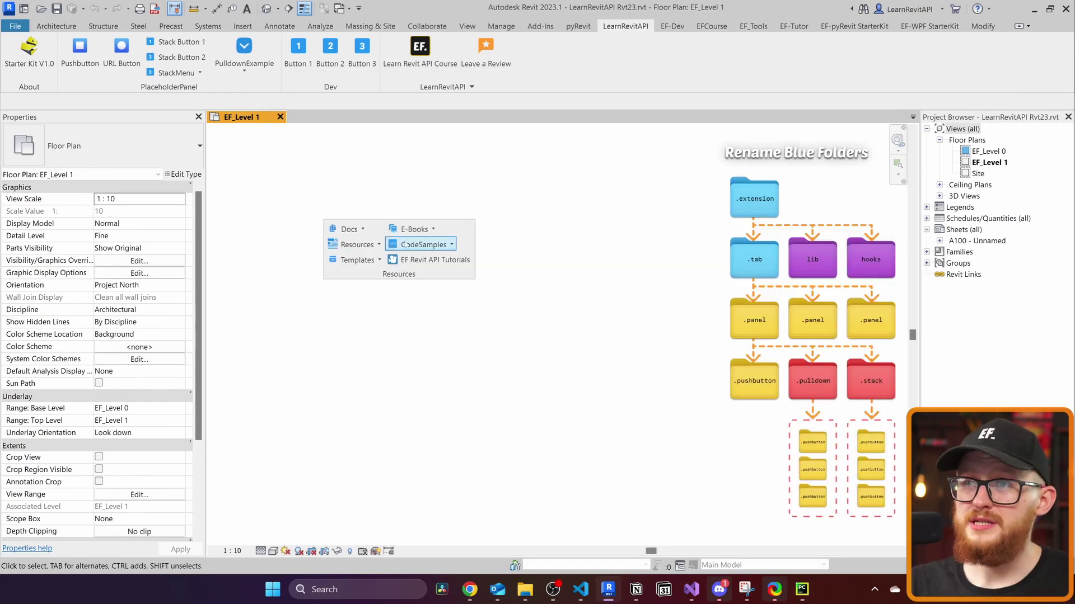
pyautogui.click(423, 244)
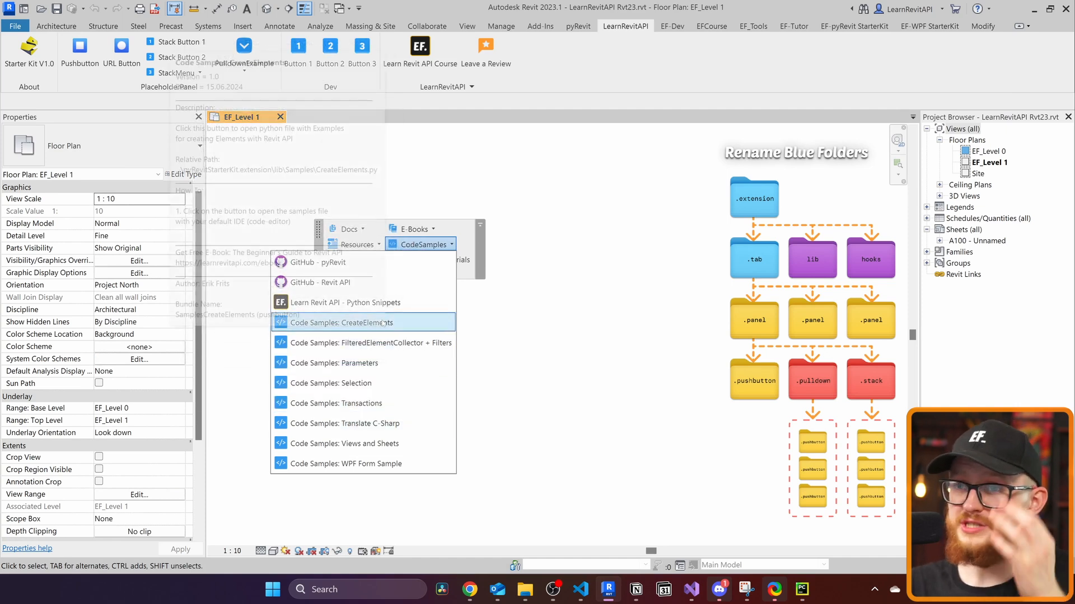
# Choose Code Samples: CreateElements and browse its wall, line, room, beam and copy examples
pyautogui.click(344, 323)
pyautogui.scroll(-5, 336, 293)
pyautogui.scroll(-5, 336, 293)
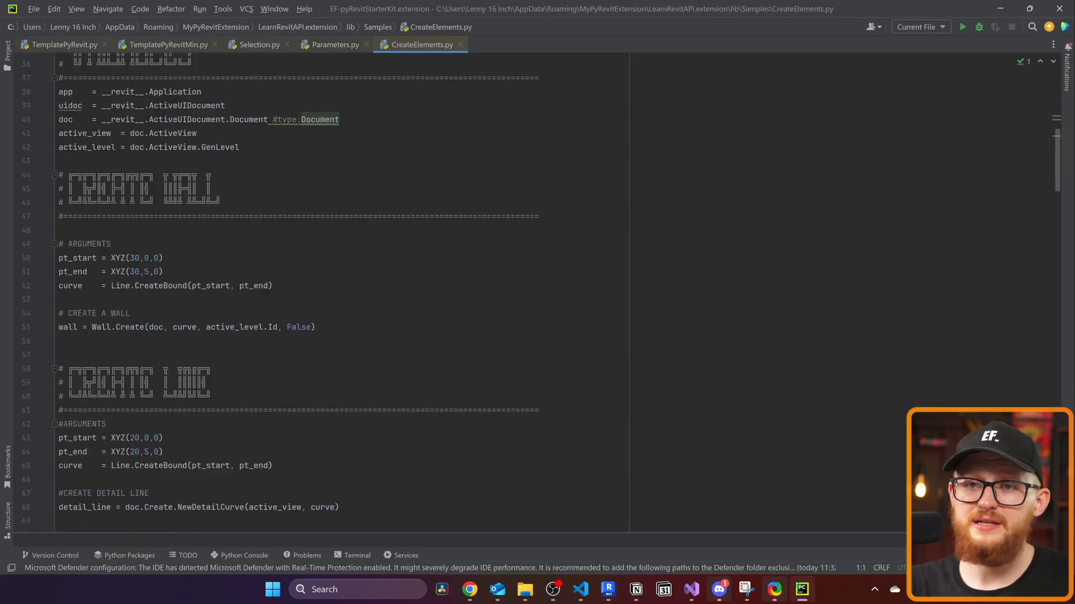
pyautogui.scroll(-2, 336, 294)
pyautogui.moveTo(143, 213); pyautogui.dragTo(319, 267)
pyautogui.scroll(-5, 336, 294)
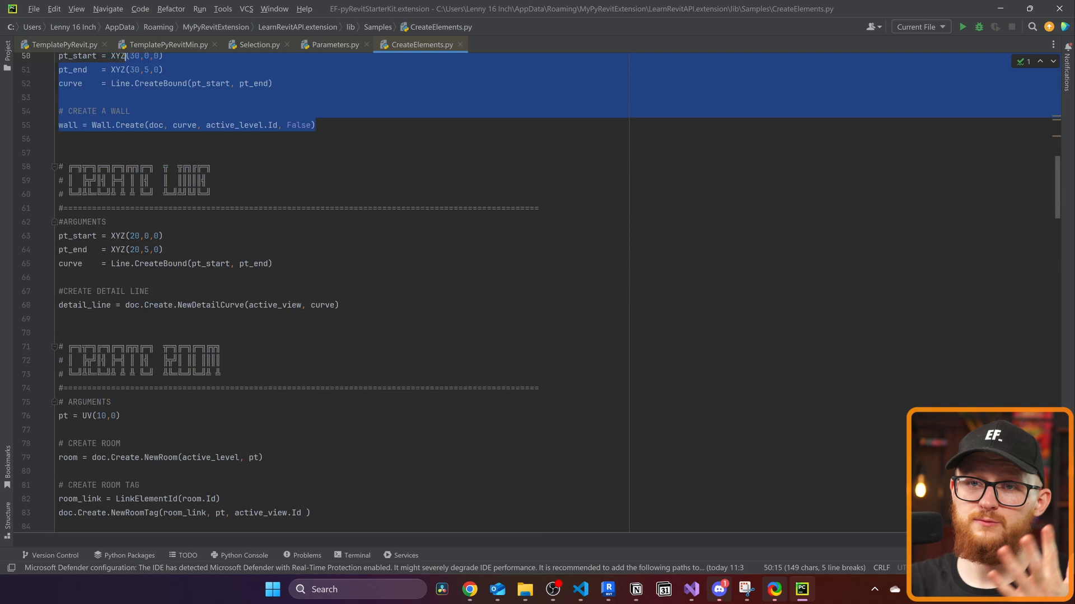
pyautogui.scroll(-3, 336, 294)
pyautogui.scroll(-5, 336, 294)
pyautogui.scroll(-5, 337, 294)
pyautogui.scroll(-5, 337, 294)
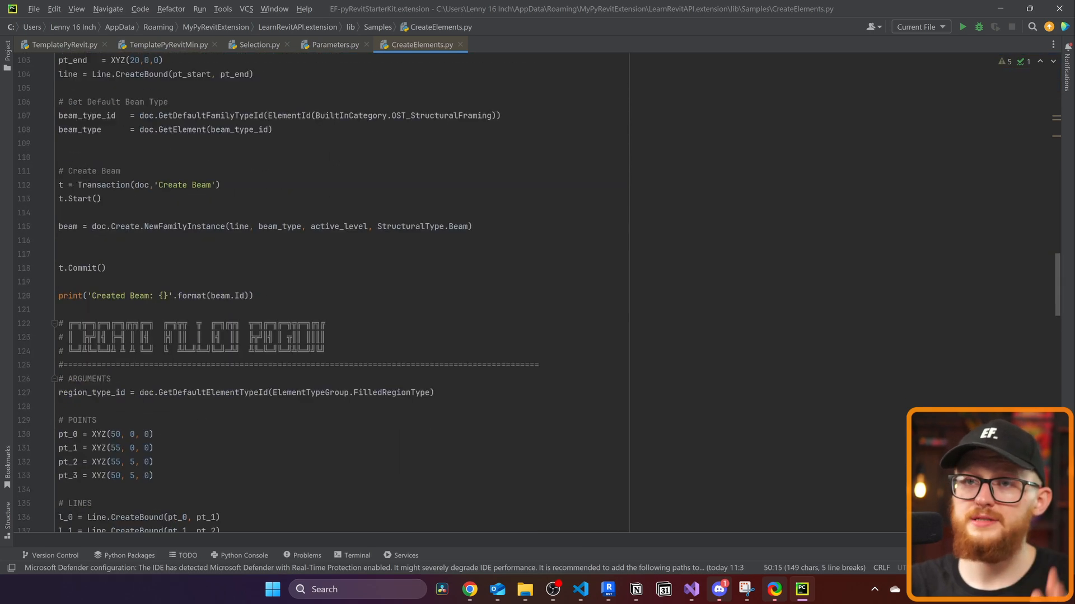
pyautogui.scroll(-5, 336, 294)
pyautogui.scroll(-3, 337, 294)
pyautogui.scroll(-3, 336, 294)
pyautogui.scroll(-2, 337, 294)
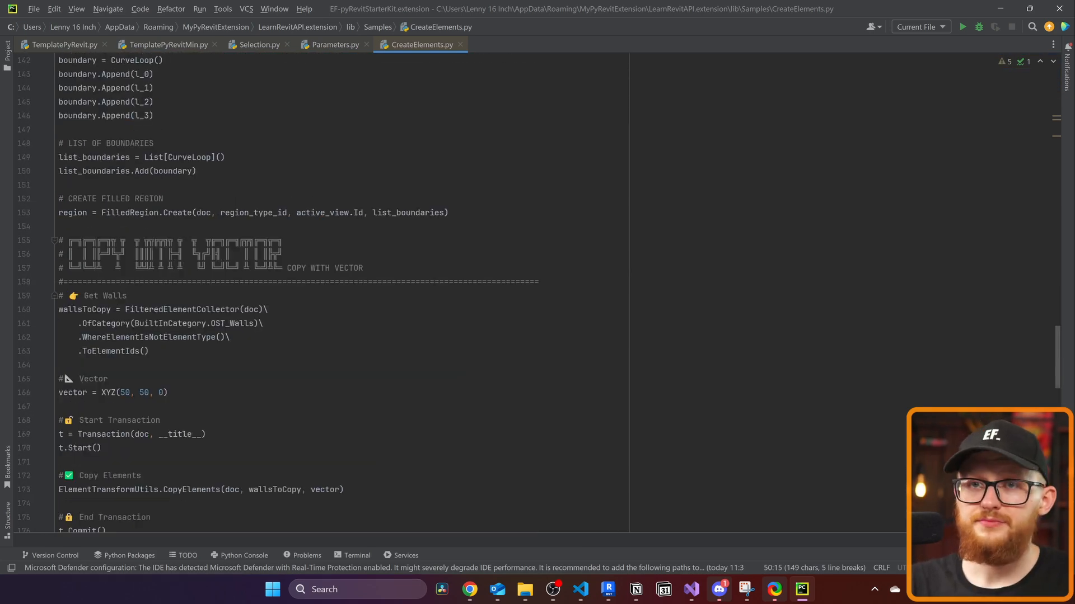
pyautogui.scroll(-6, 336, 295)
pyautogui.scroll(-4, 337, 294)
pyautogui.scroll(-4, 335, 294)
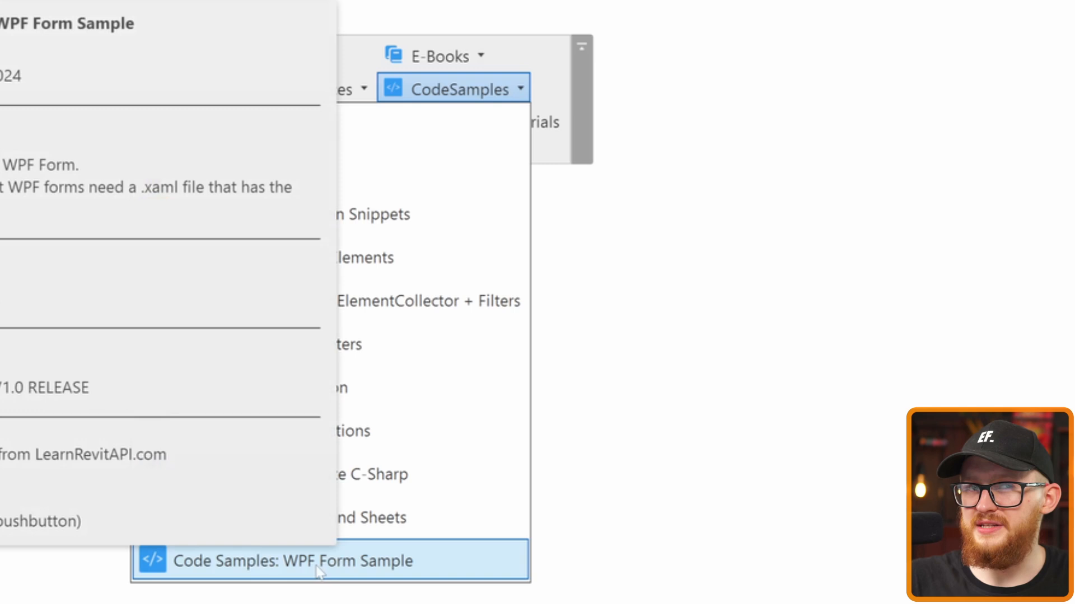
# Launch the WPF Form Sample, choose Option 2 and a wall type, and submit the form
pyautogui.click(319, 561)
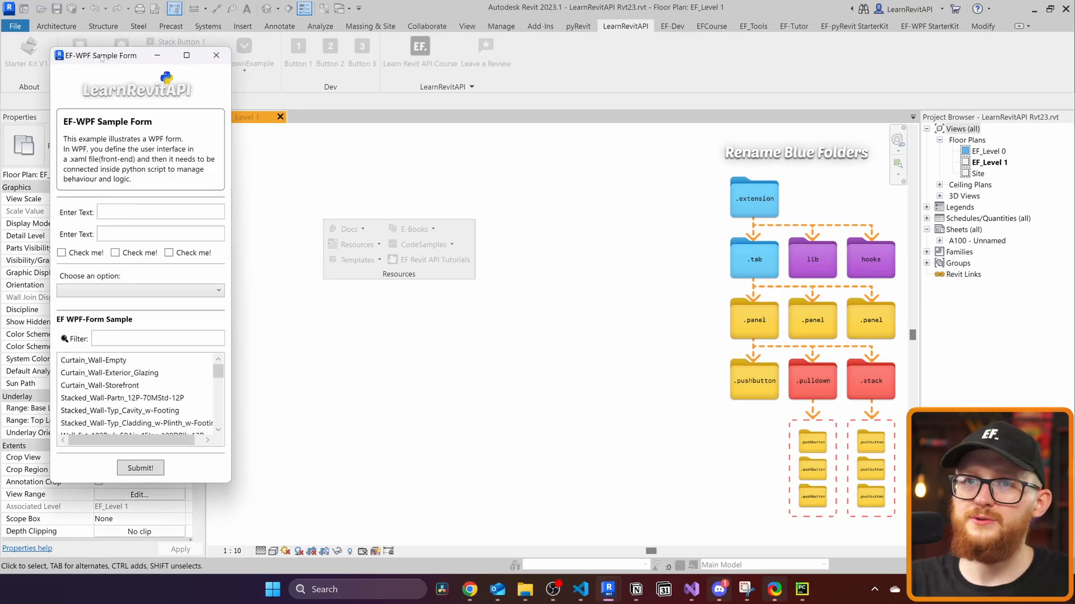
pyautogui.moveTo(101, 56); pyautogui.dragTo(395, 90)
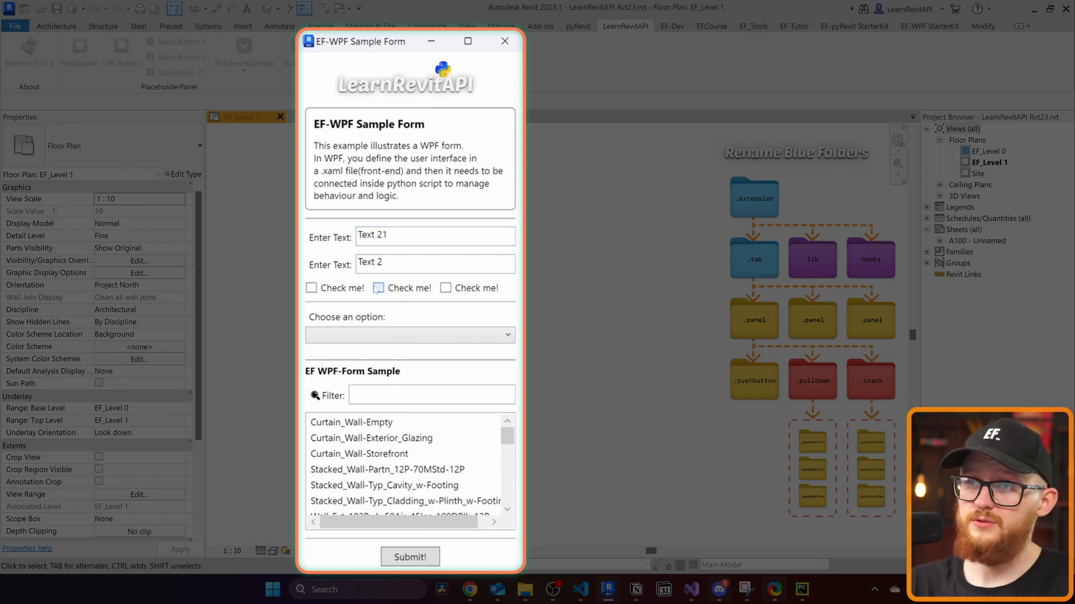
pyautogui.click(411, 335)
pyautogui.click(377, 362)
pyautogui.write('wall')
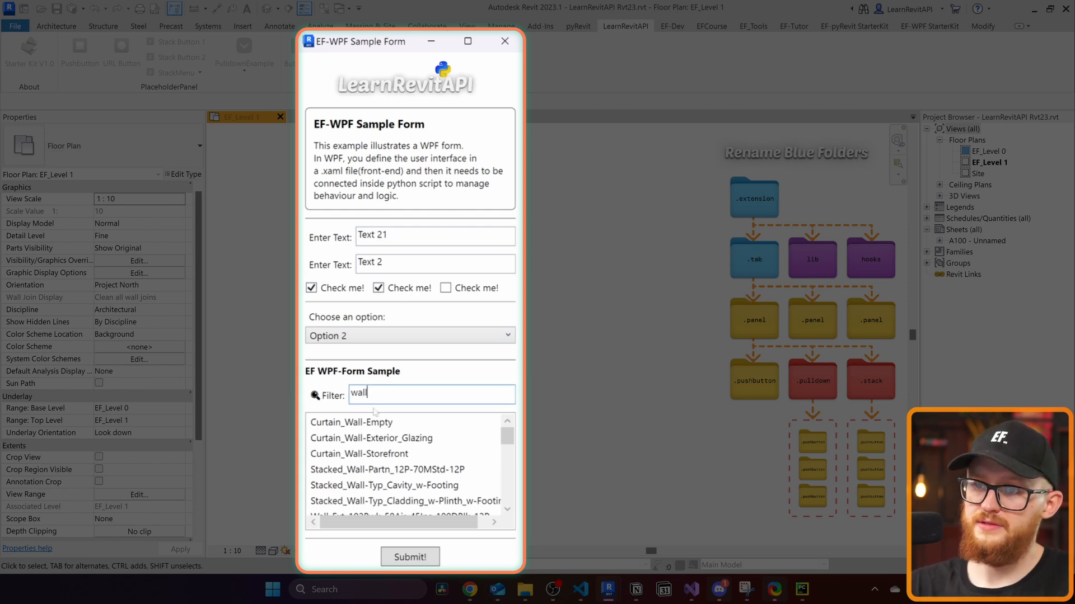
pyautogui.scroll(-3, 403, 462)
pyautogui.click(403, 500)
pyautogui.click(410, 557)
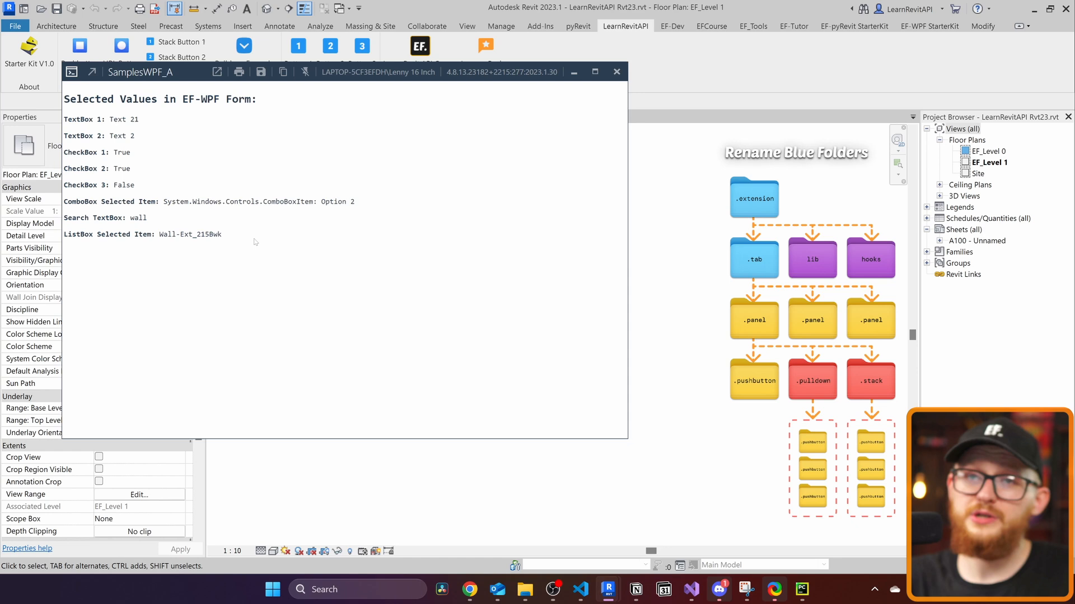
# Highlight the reported form values in the output, close it, and relist the code samples
pyautogui.moveTo(255, 242); pyautogui.dragTo(64, 100)
pyautogui.press('Escape')
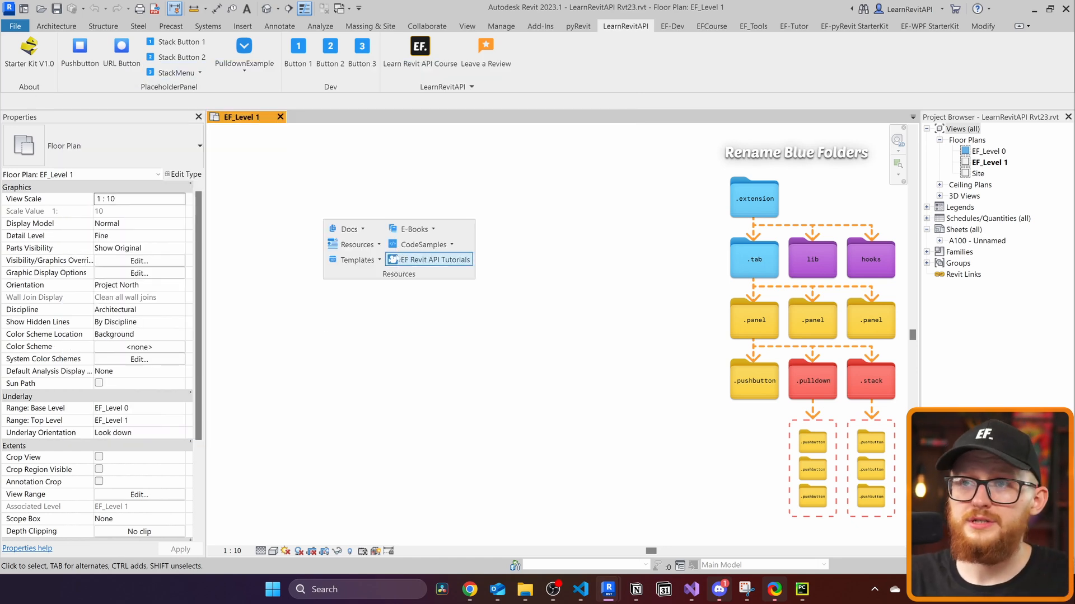
pyautogui.click(424, 245)
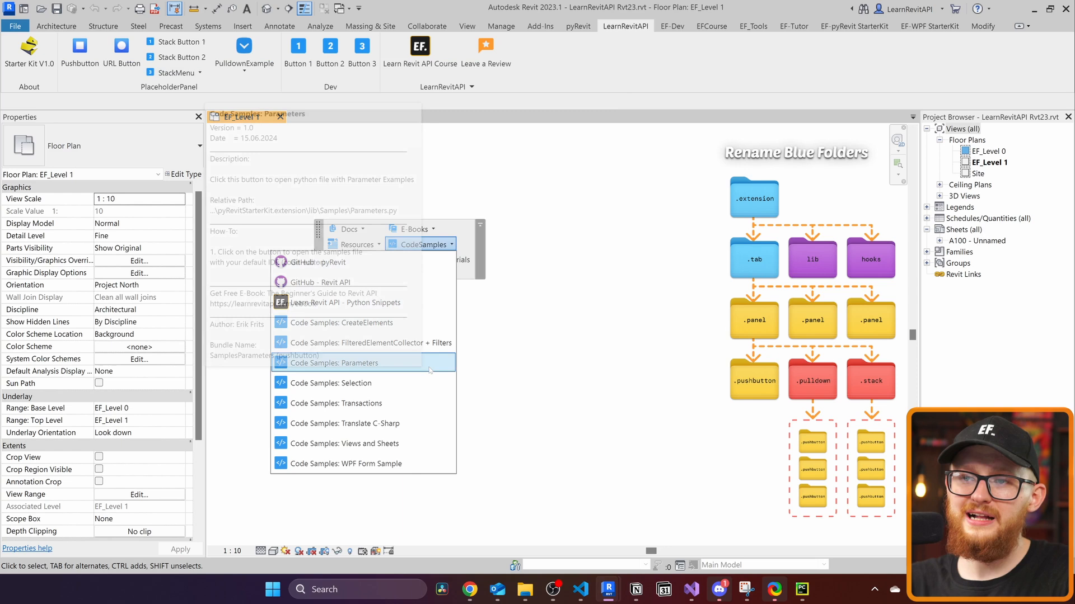
pyautogui.press('alt')
# From the SamplesWPF_A.pushbutton folder, note FormUI.xaml and load script.py into PyCharm
pyautogui.click(381, 480)
pyautogui.moveTo(525, 589)
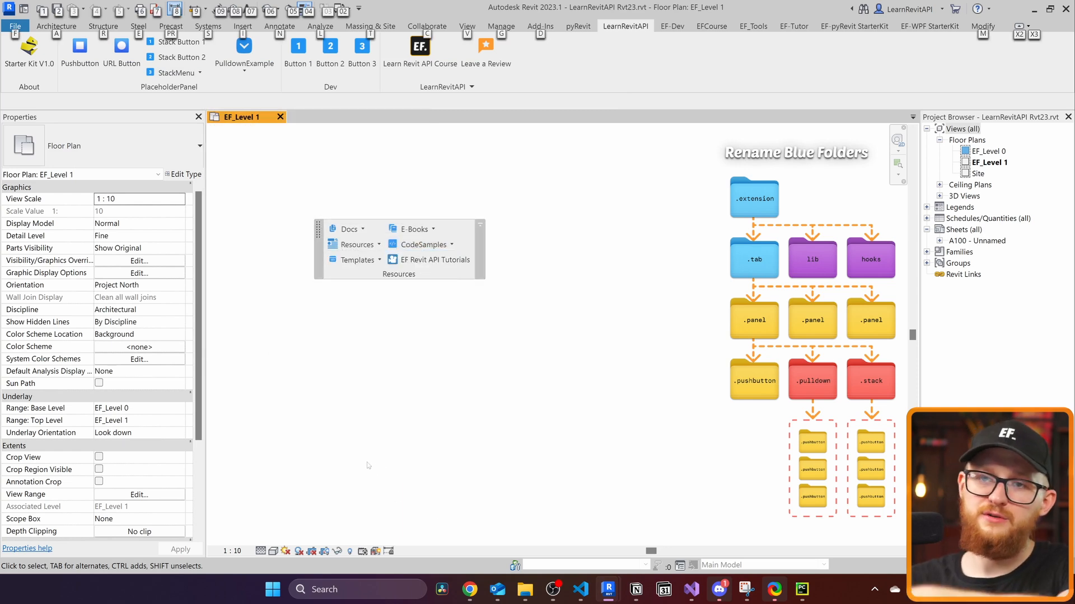
pyautogui.click(691, 521)
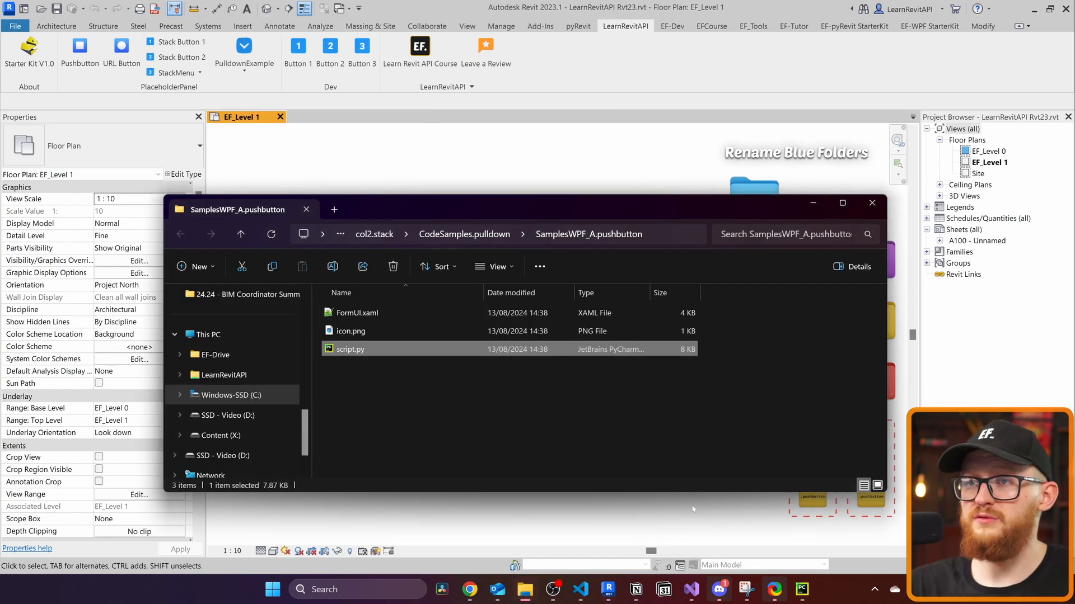
pyautogui.click(382, 377)
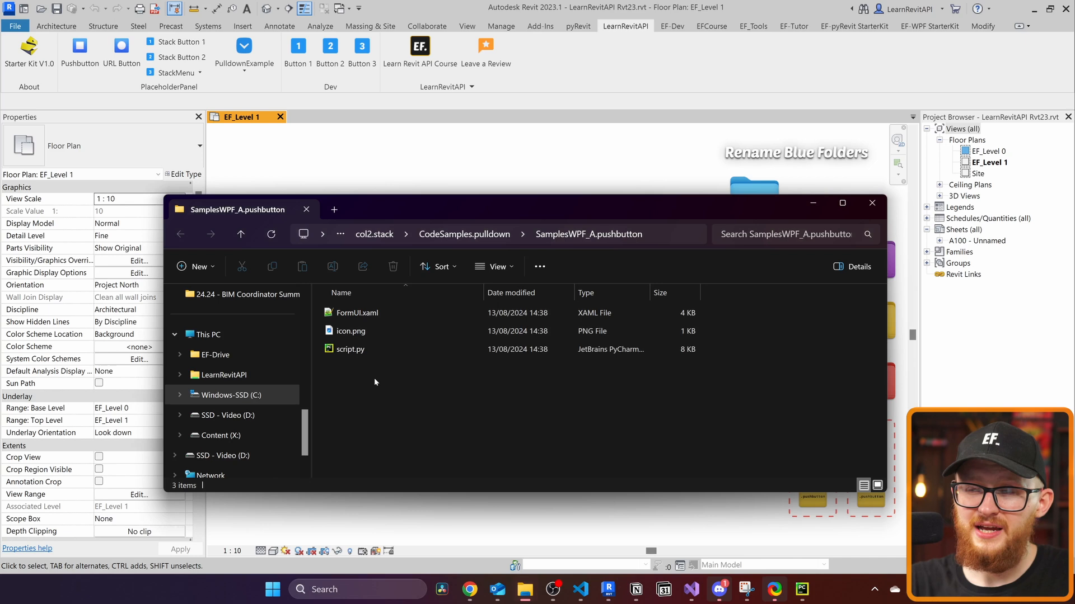
pyautogui.click(374, 313)
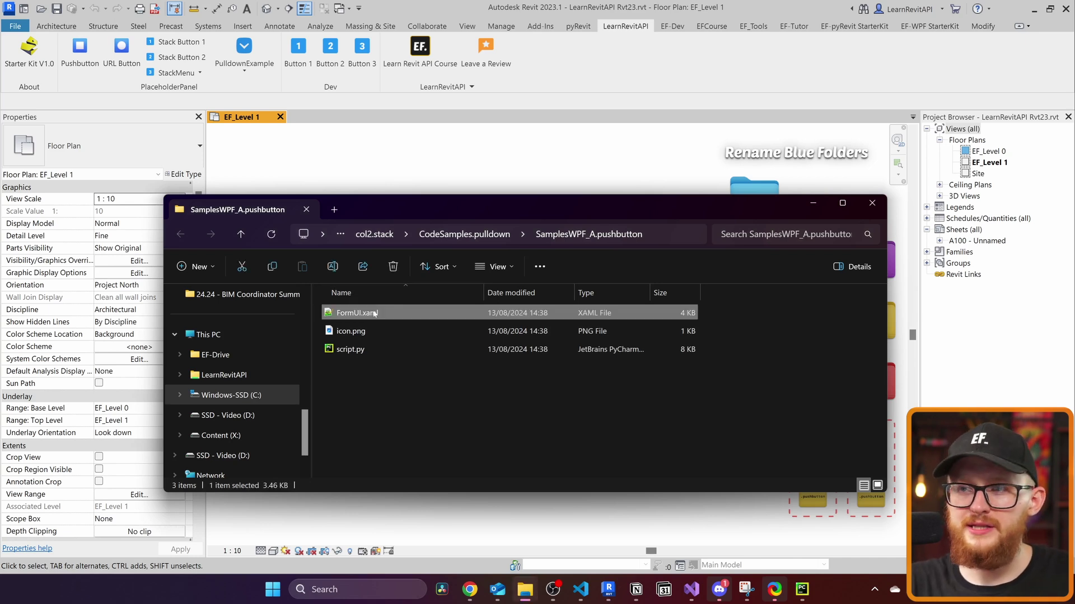
pyautogui.click(353, 349)
pyautogui.doubleClick(365, 350)
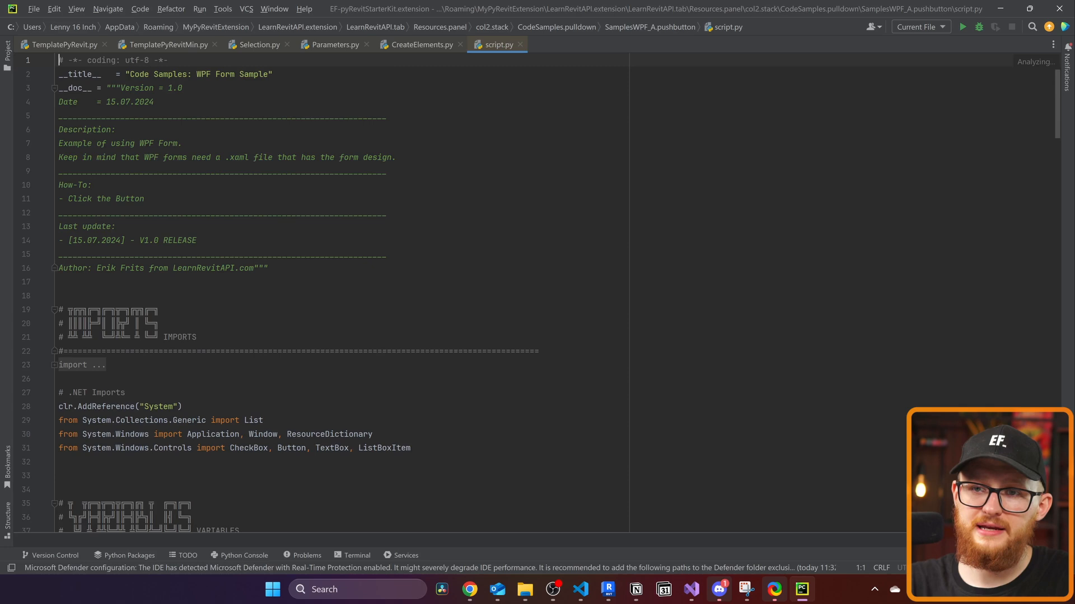
pyautogui.scroll(-10, 336, 294)
pyautogui.scroll(-10, 336, 293)
pyautogui.scroll(-8, 336, 294)
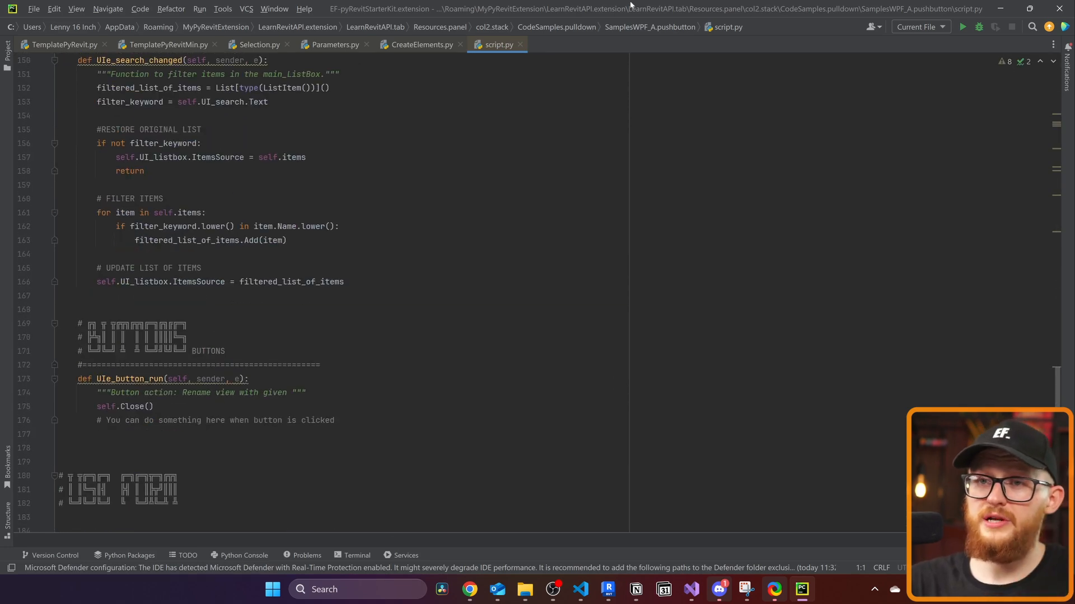
pyautogui.scroll(-8, 336, 294)
pyautogui.scroll(-3, 336, 294)
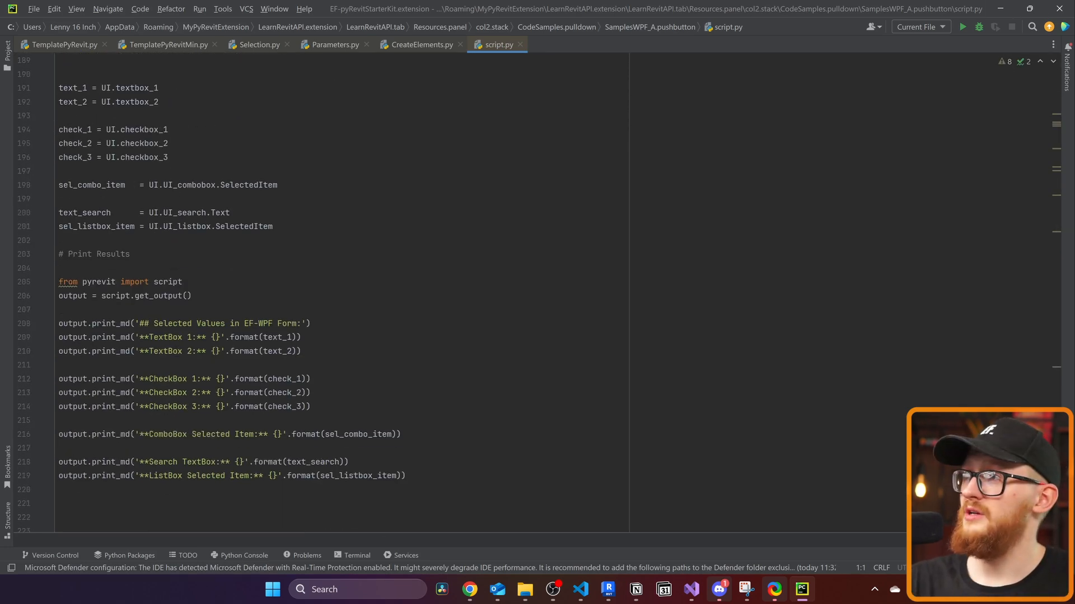
# Minimize PyCharm and close the pushbutton folder so Revit shows again
pyautogui.click(1002, 6)
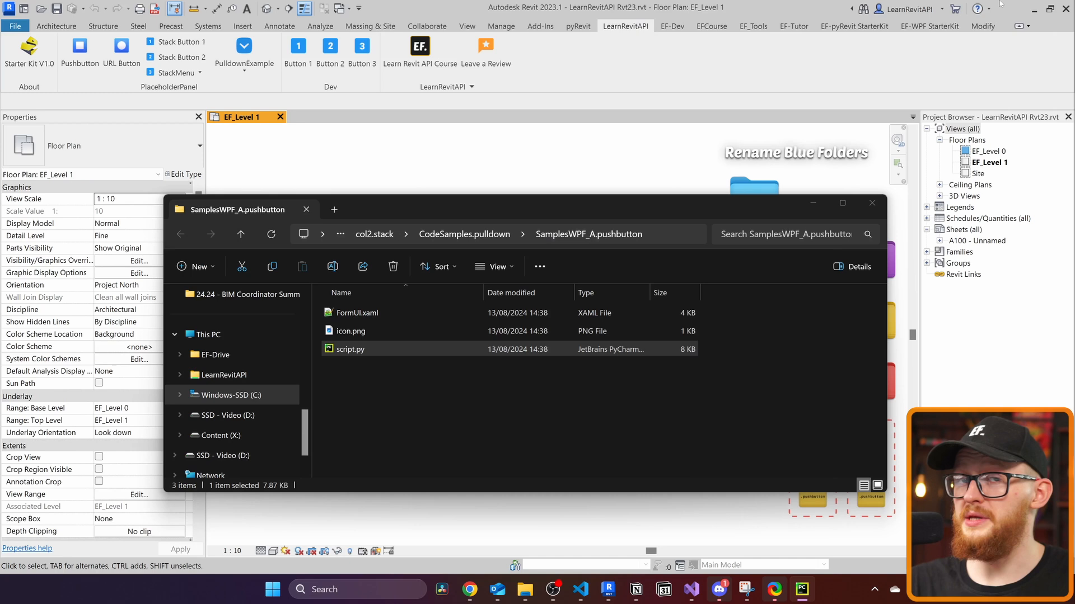
pyautogui.click(420, 55)
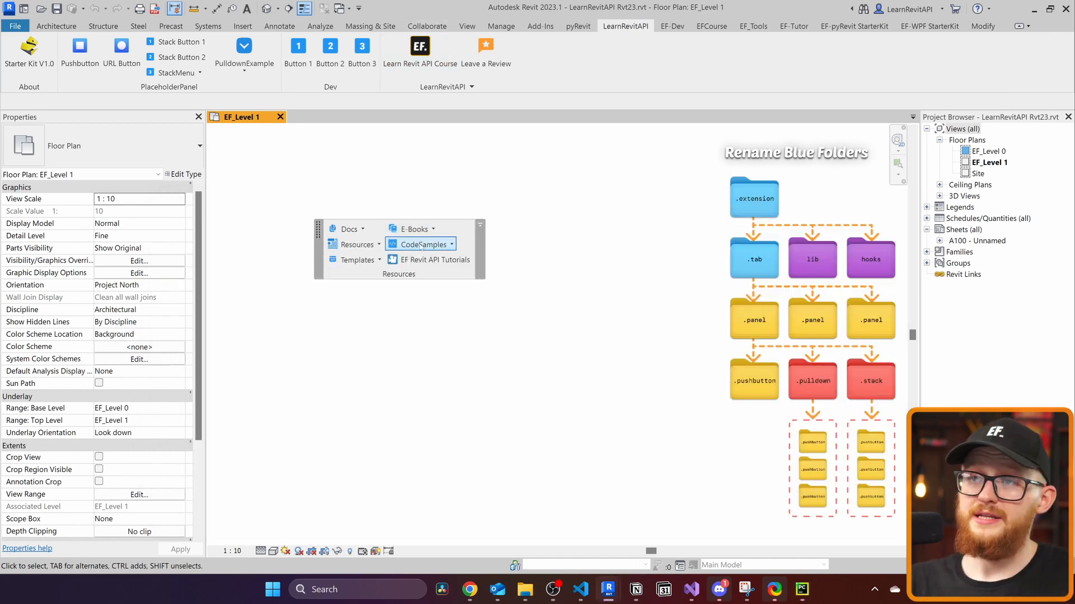
# In TranslateCSharp.py, select the C# variable sample lines, then their Python equivalent
pyautogui.click(420, 246)
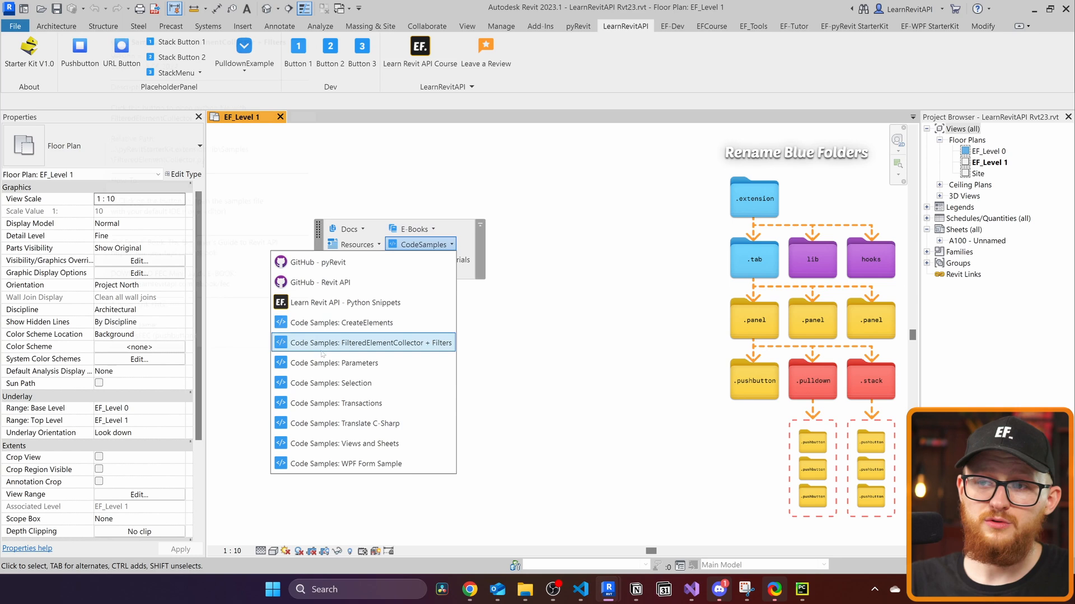
pyautogui.click(344, 424)
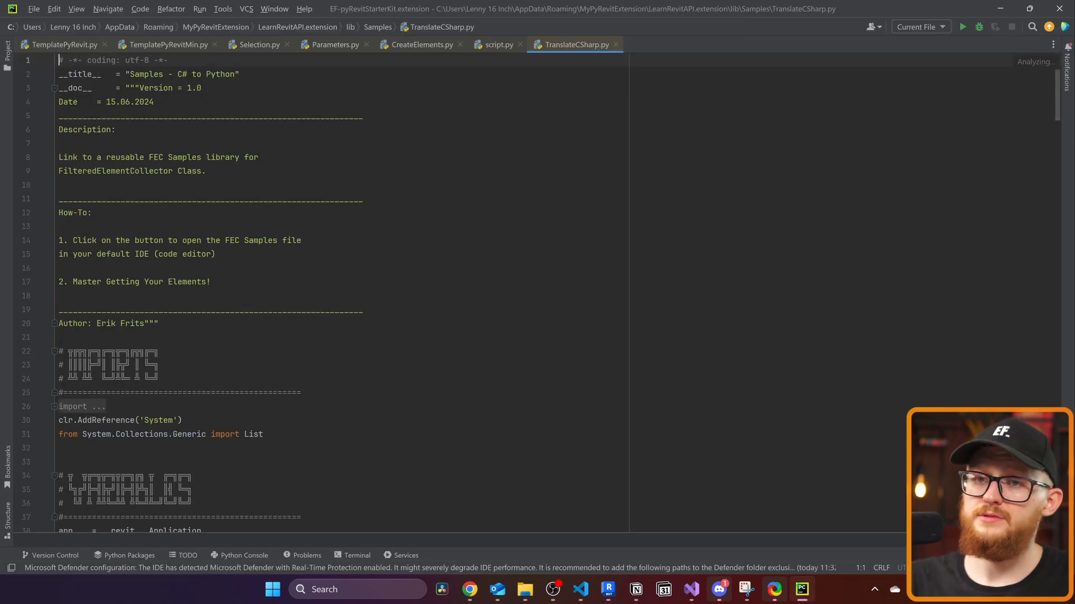
pyautogui.scroll(-10, 336, 294)
pyautogui.moveTo(74, 309); pyautogui.dragTo(59, 226)
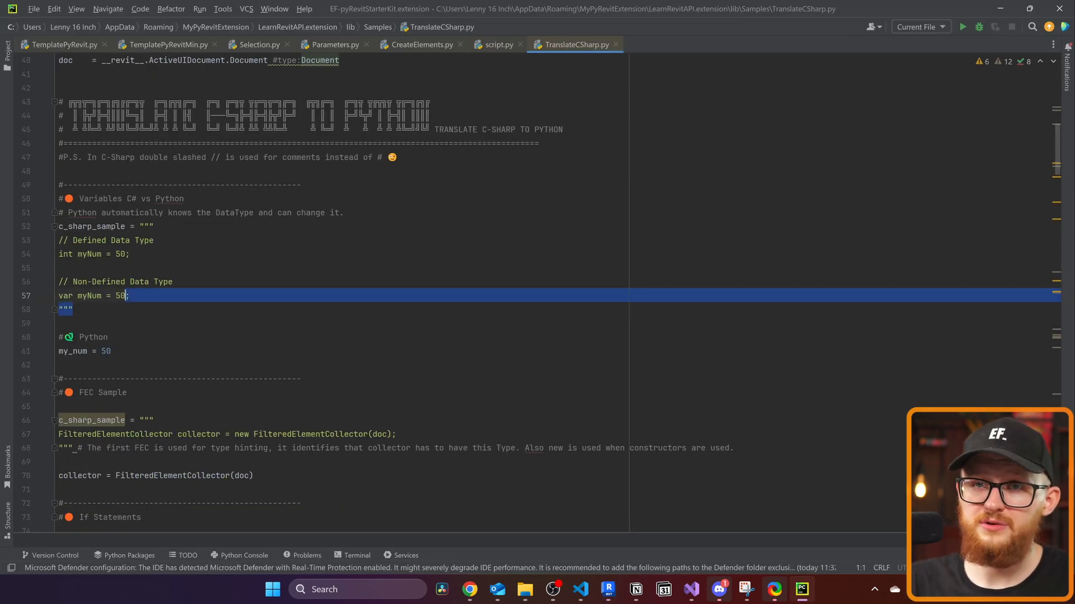
pyautogui.click(113, 351)
pyautogui.moveTo(112, 351); pyautogui.dragTo(59, 337)
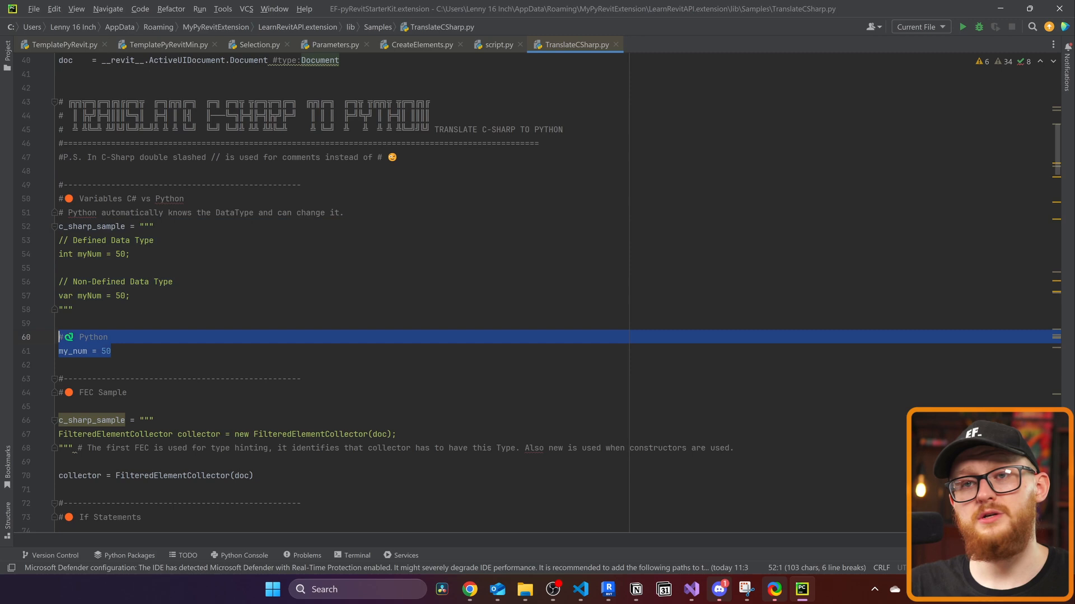
pyautogui.scroll(-4, 81, 342)
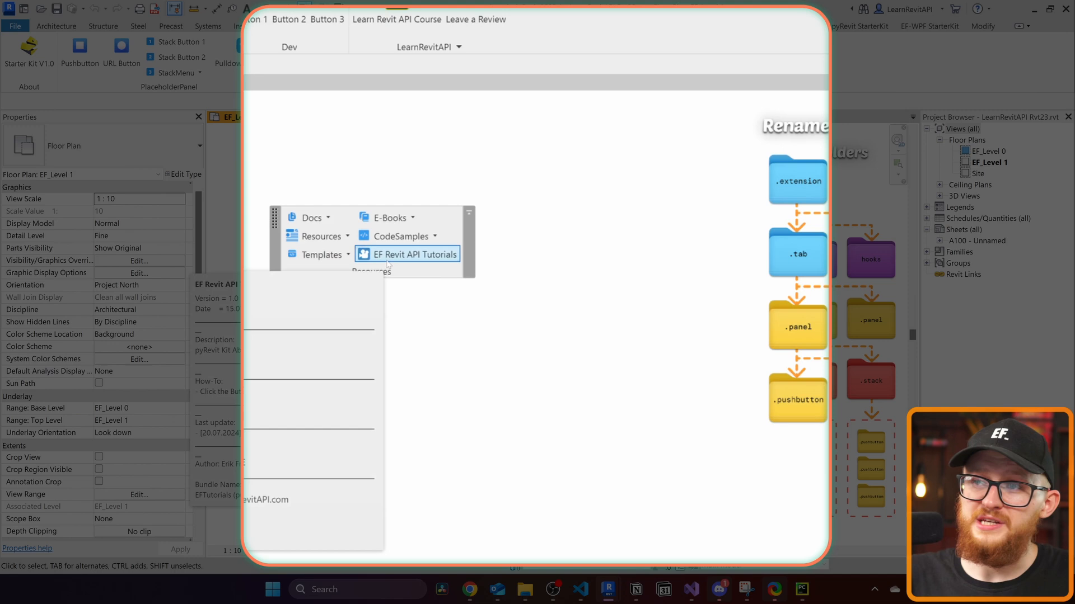
pyautogui.click(407, 254)
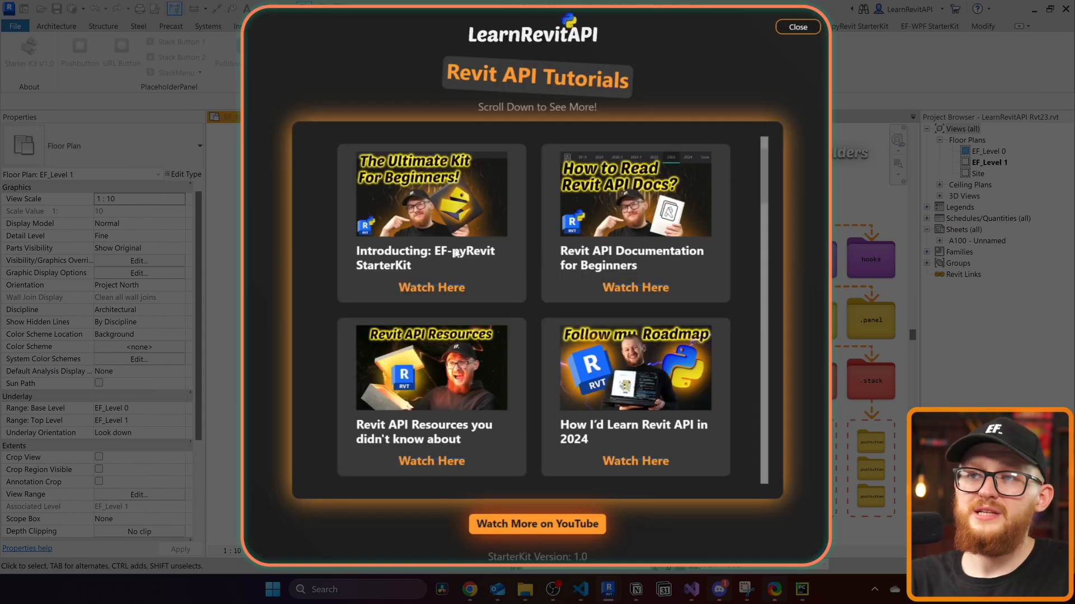
pyautogui.scroll(-2, 457, 253)
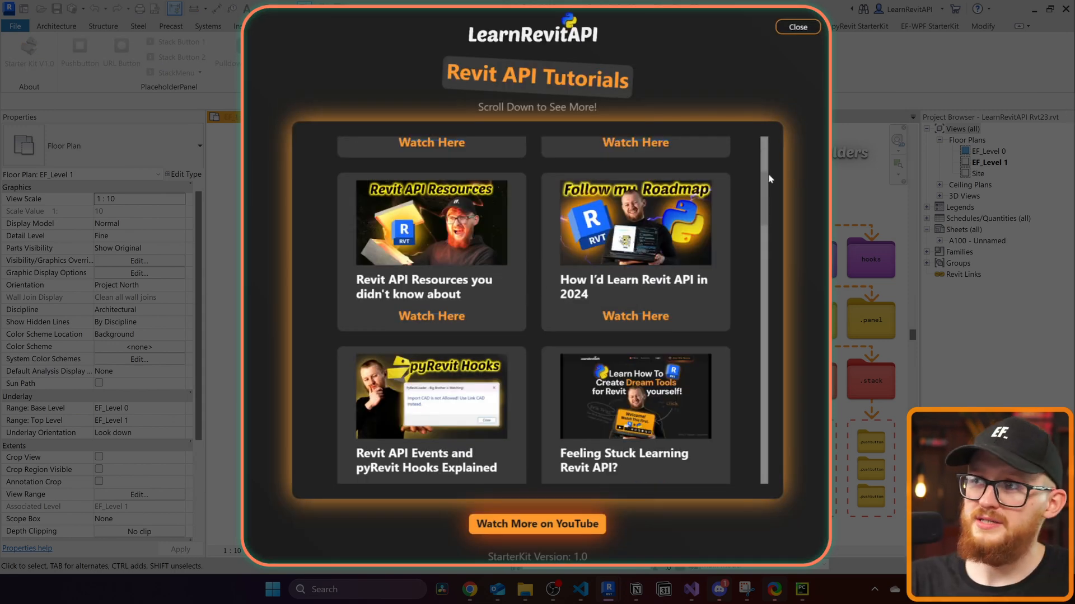
pyautogui.moveTo(766, 180)
pyautogui.mouseDown()
pyautogui.moveTo(763, 223)
pyautogui.moveTo(765, 143)
pyautogui.mouseUp()
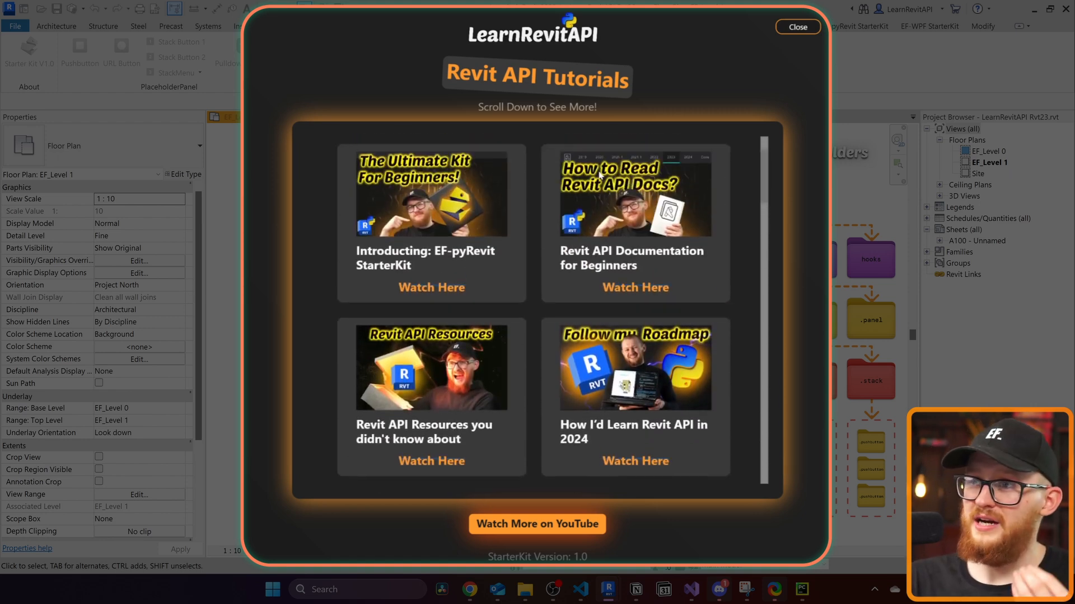
pyautogui.scroll(-1, 472, 395)
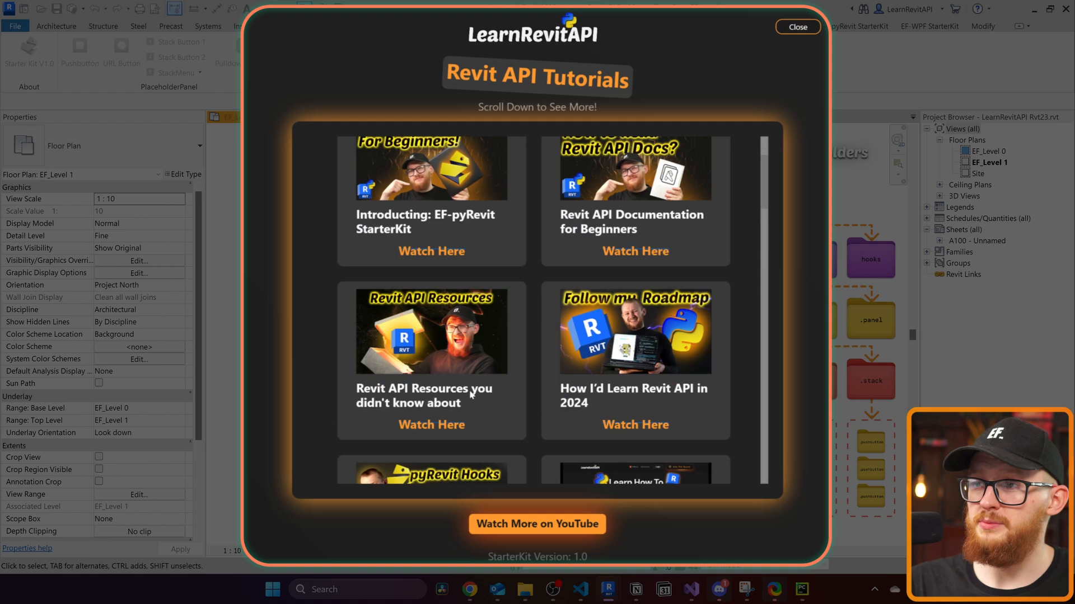
pyautogui.scroll(-3, 562, 357)
pyautogui.scroll(-2, 554, 335)
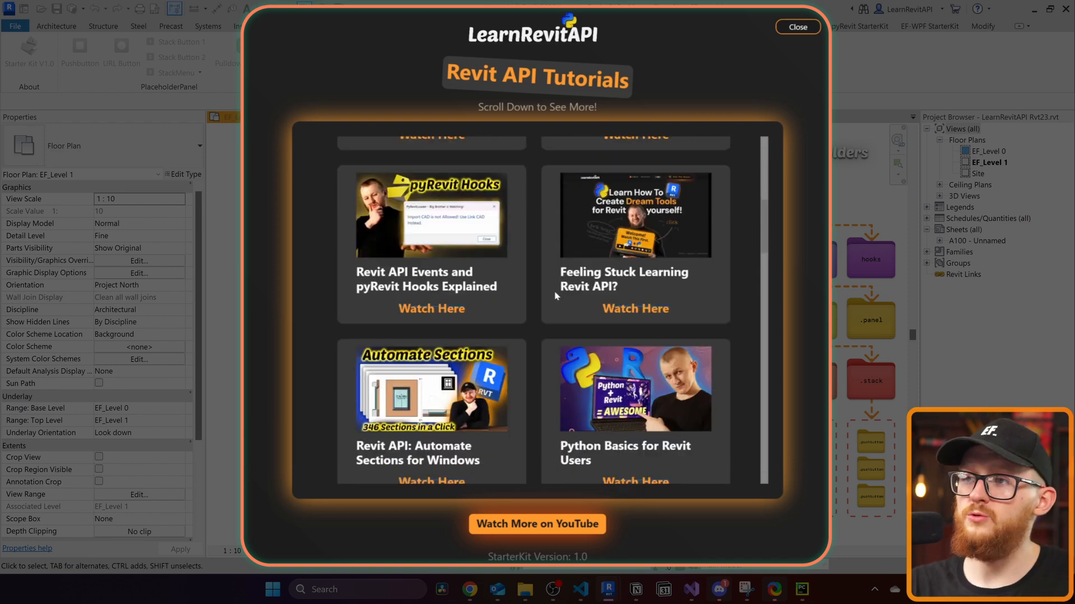
pyautogui.scroll(-1, 420, 396)
pyautogui.scroll(-1, 420, 397)
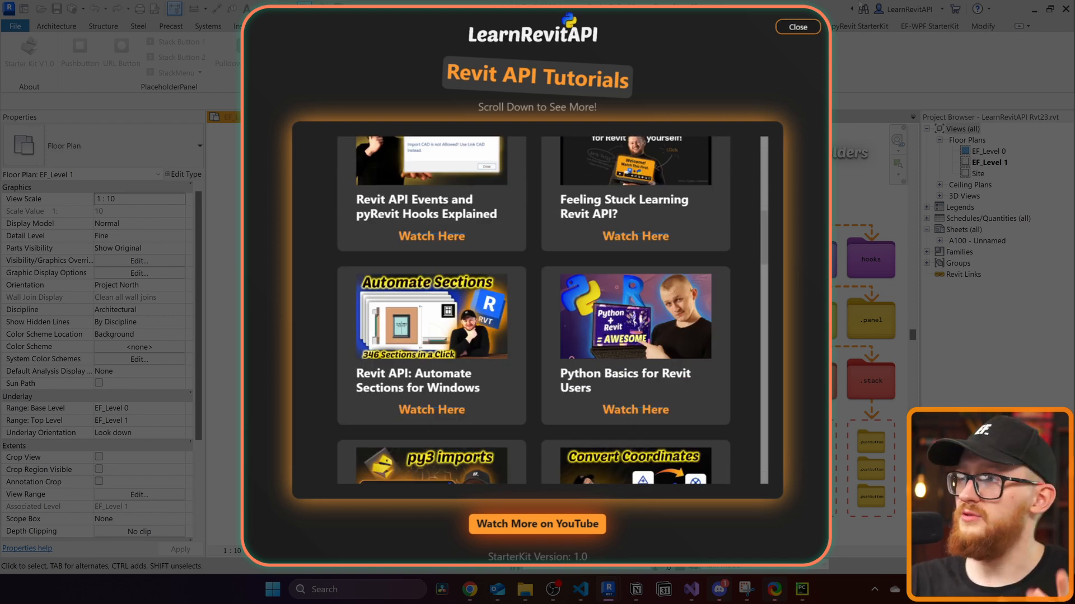
# Close the tutorials window and dock the floating Resources panel back into the LearnRevitAPI tab
pyautogui.click(798, 25)
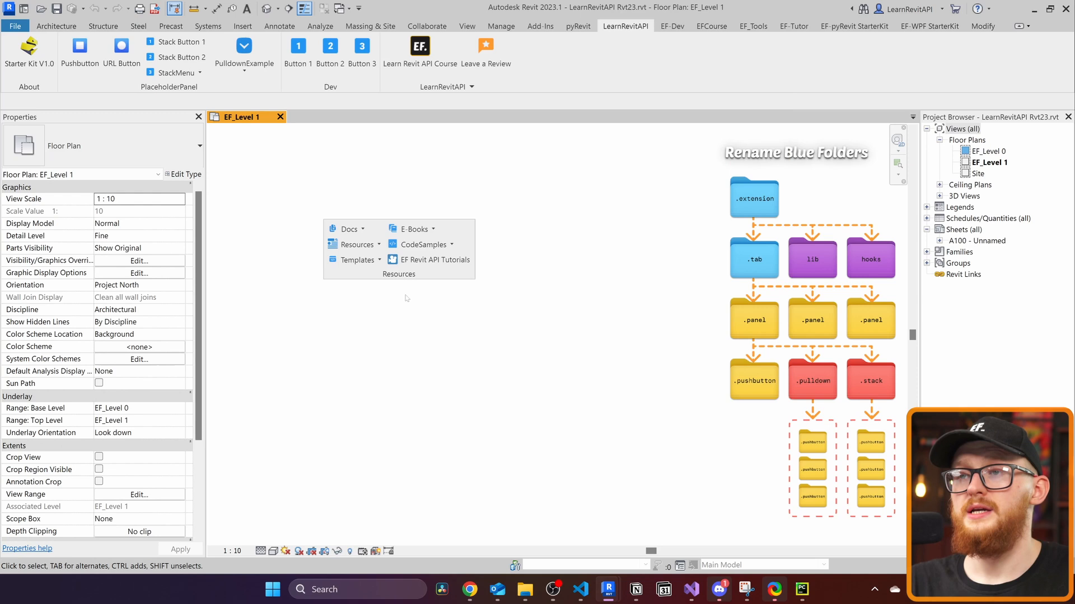
pyautogui.click(451, 245)
pyautogui.click(469, 269)
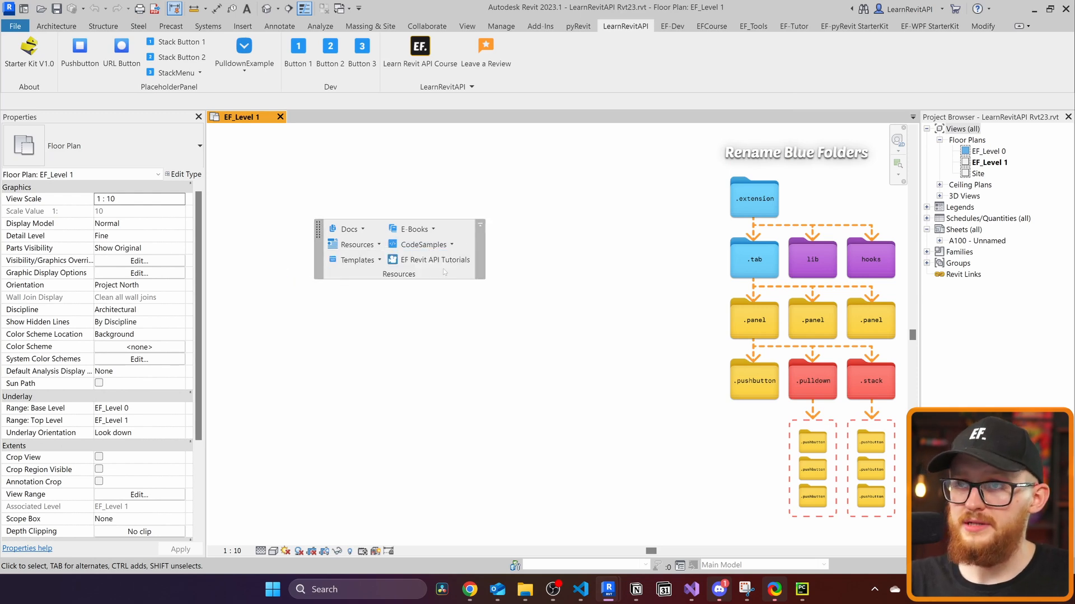
pyautogui.moveTo(399, 275); pyautogui.dragTo(107, 84)
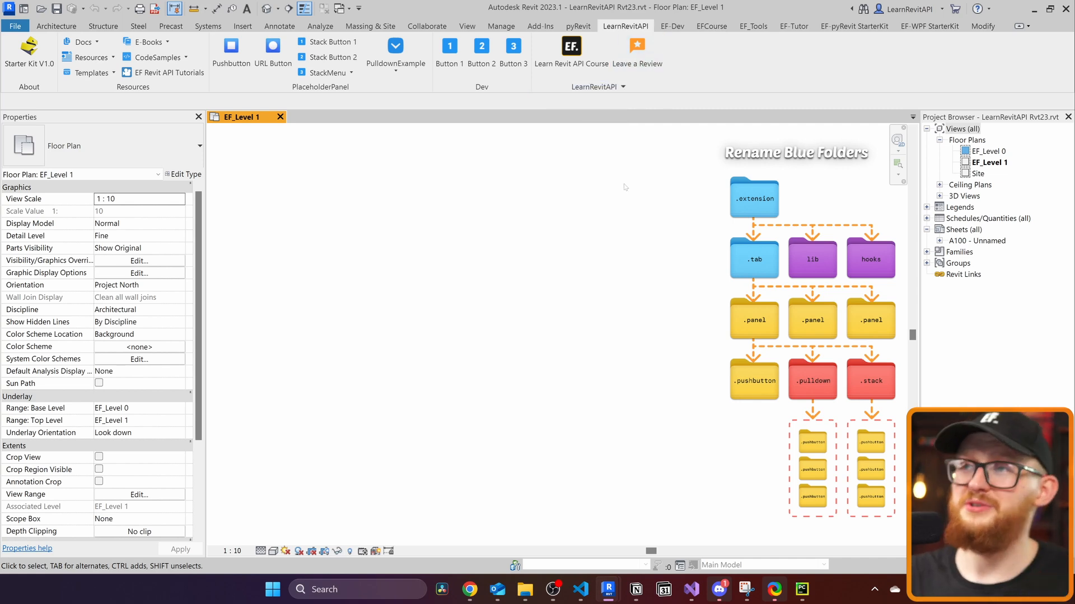
# Expand the Blog, Free Lessons, Newsletter links and launch the Newsletter page in Chrome
pyautogui.click(620, 91)
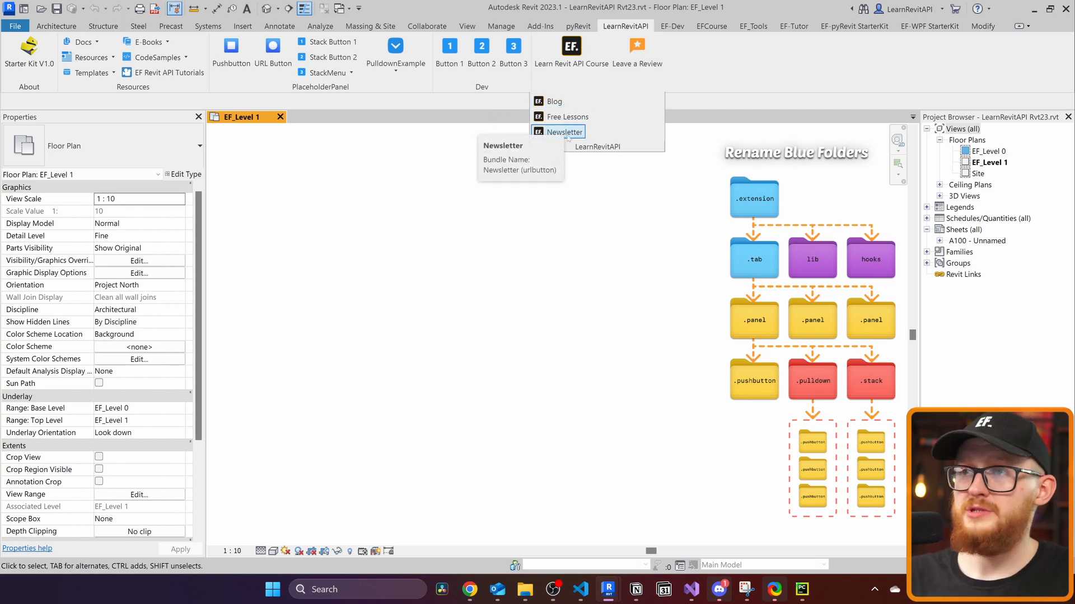
pyautogui.click(673, 100)
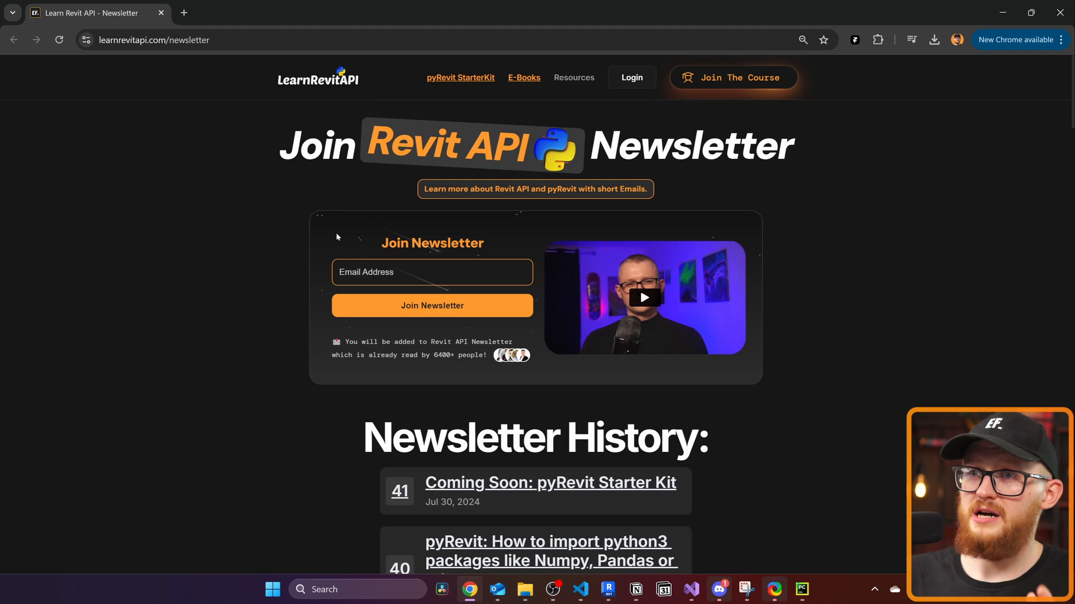
pyautogui.scroll(-6, 211, 264)
pyautogui.scroll(-2, 420, 251)
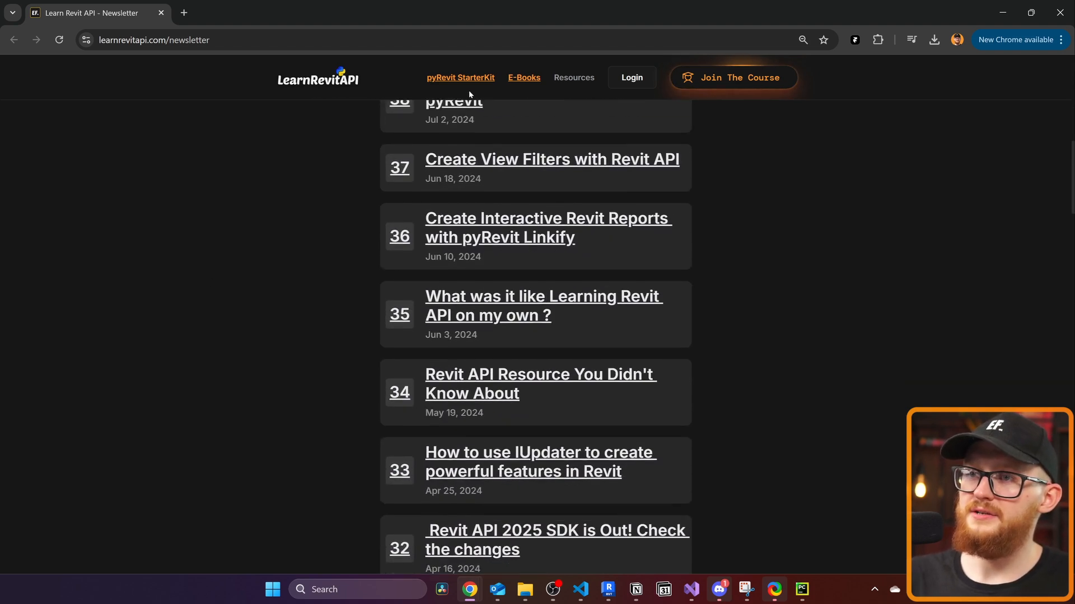
pyautogui.scroll(2, 491, 236)
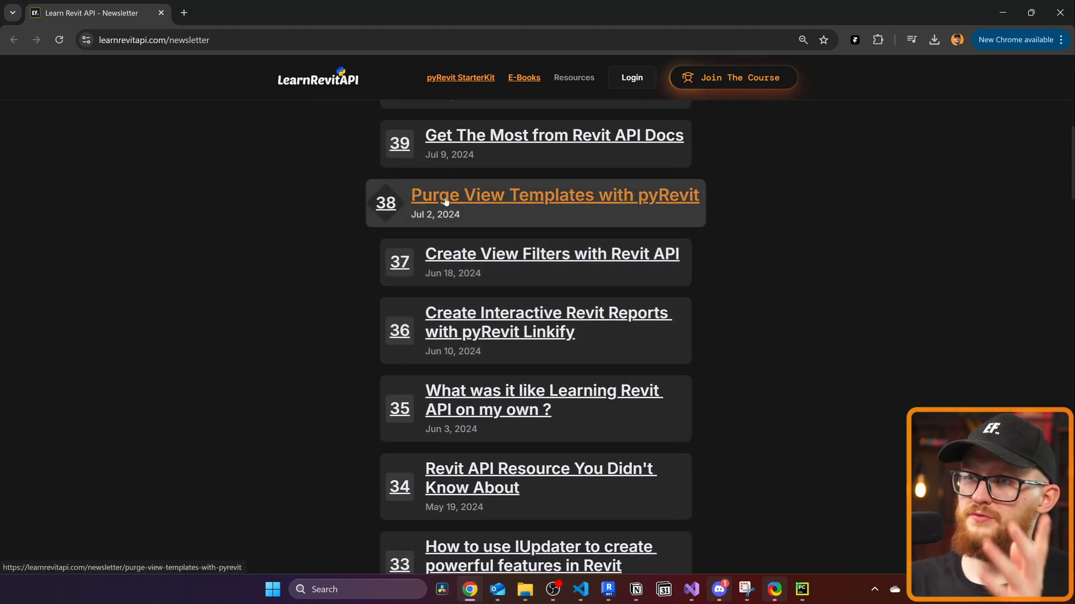
# Read the 'Create View Filters with Revit API' newsletter article, then minimize Chrome back to Revit
pyautogui.click(486, 255)
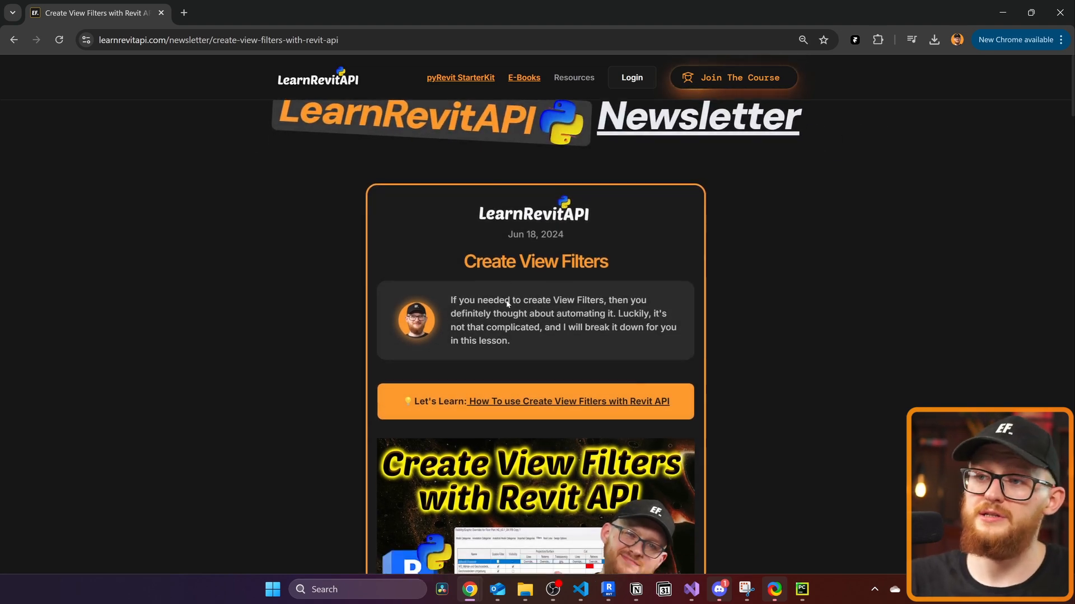
pyautogui.scroll(-6, 534, 236)
pyautogui.scroll(-8, 533, 237)
pyautogui.scroll(-6, 547, 227)
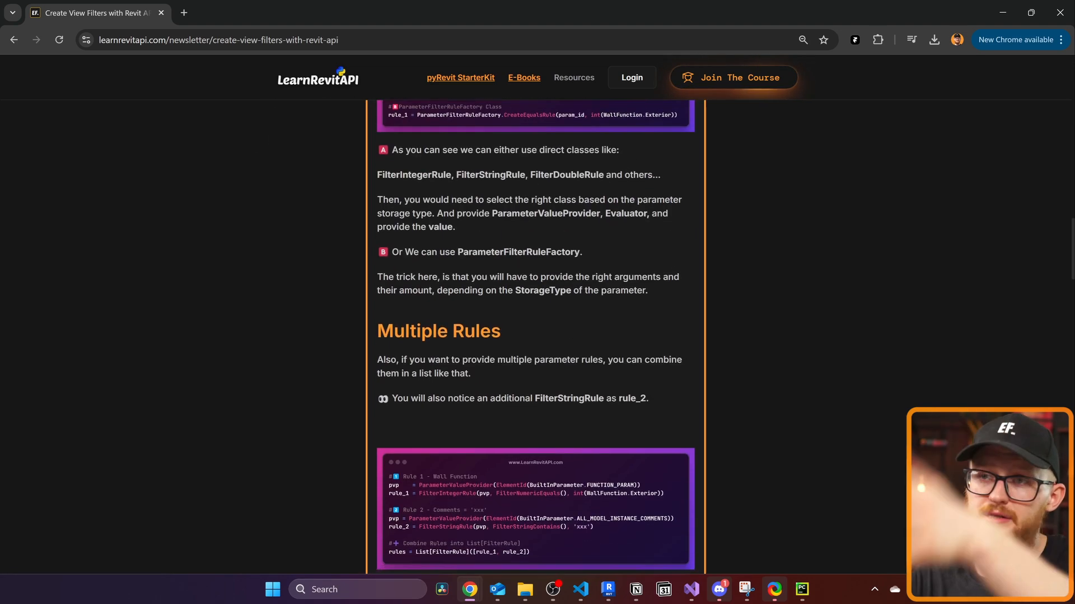
pyautogui.scroll(-5, 583, 217)
pyautogui.scroll(-6, 584, 218)
pyautogui.scroll(-6, 592, 209)
pyautogui.scroll(-5, 578, 211)
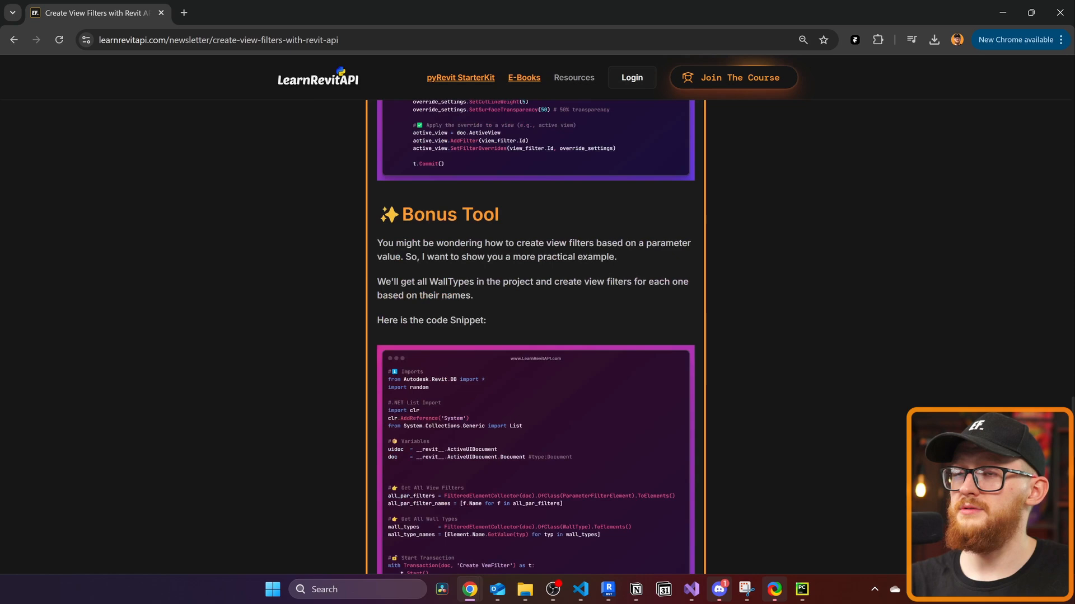
pyautogui.scroll(-4, 631, 264)
pyautogui.scroll(-2, 631, 265)
pyautogui.scroll(-3, 620, 328)
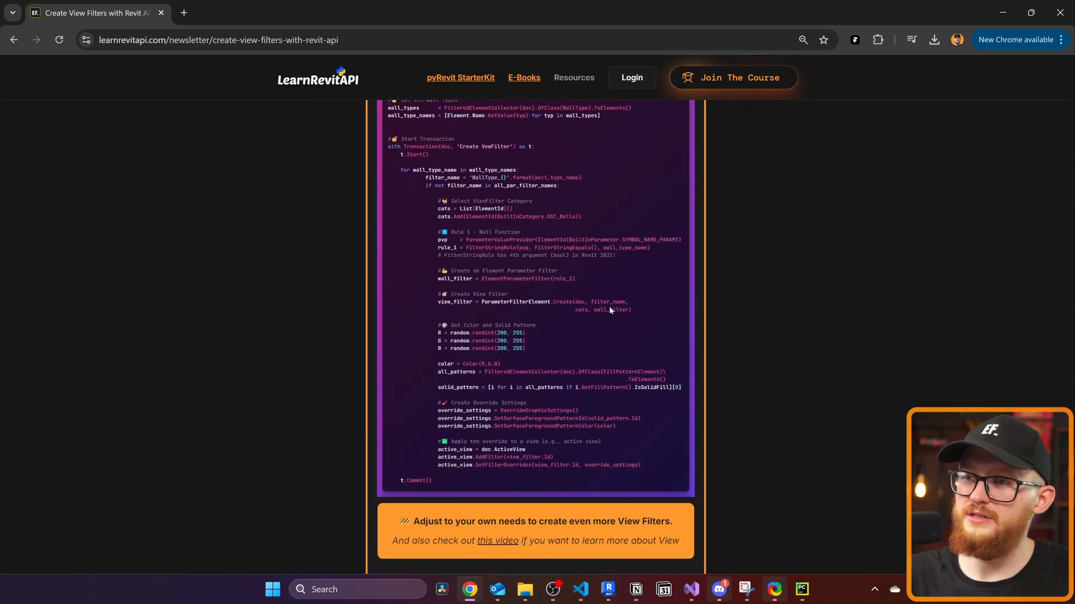
pyautogui.scroll(4, 615, 328)
pyautogui.scroll(3, 621, 375)
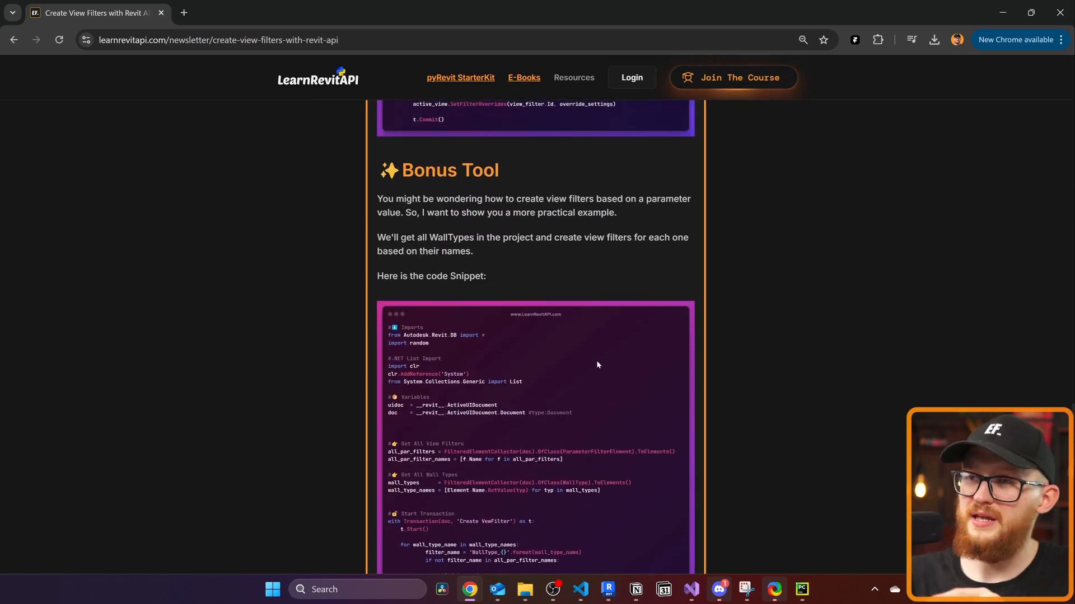
pyautogui.scroll(4, 550, 330)
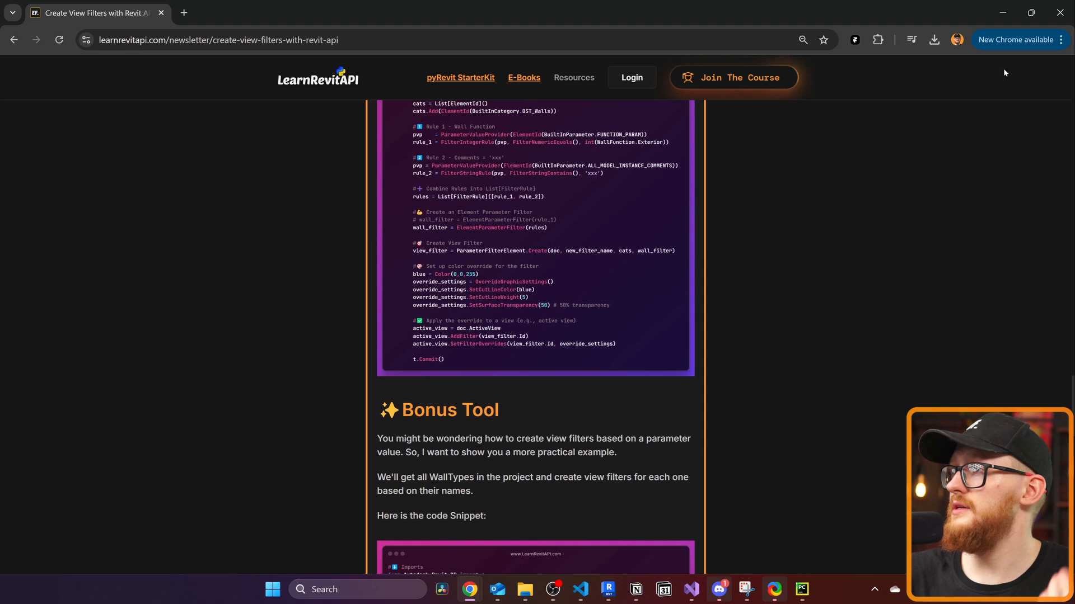
pyautogui.doubleClick(1000, 12)
pyautogui.click(982, 33)
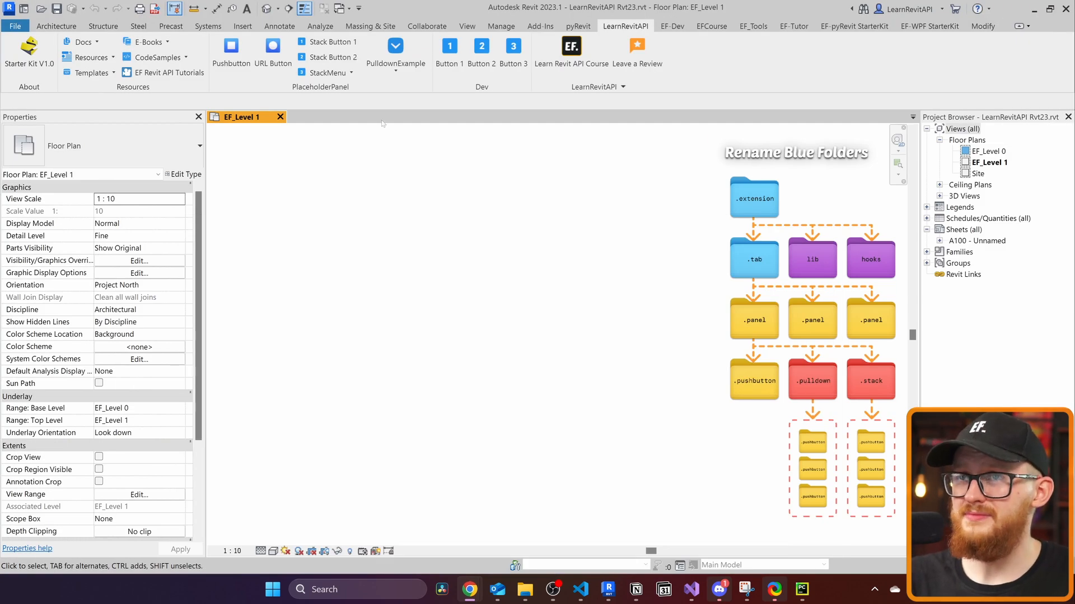
# Float the PlaceholderPanel and Dev panels over the plan, with PlaceholderPanel placed below Dev
pyautogui.moveTo(322, 88); pyautogui.dragTo(332, 168)
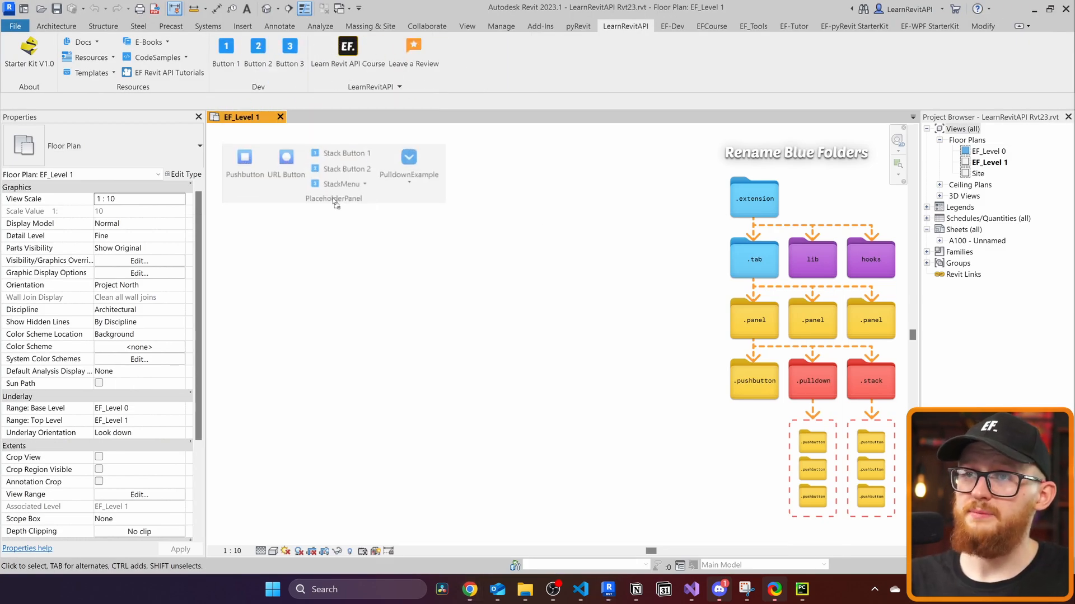
pyautogui.moveTo(258, 86); pyautogui.dragTo(470, 168)
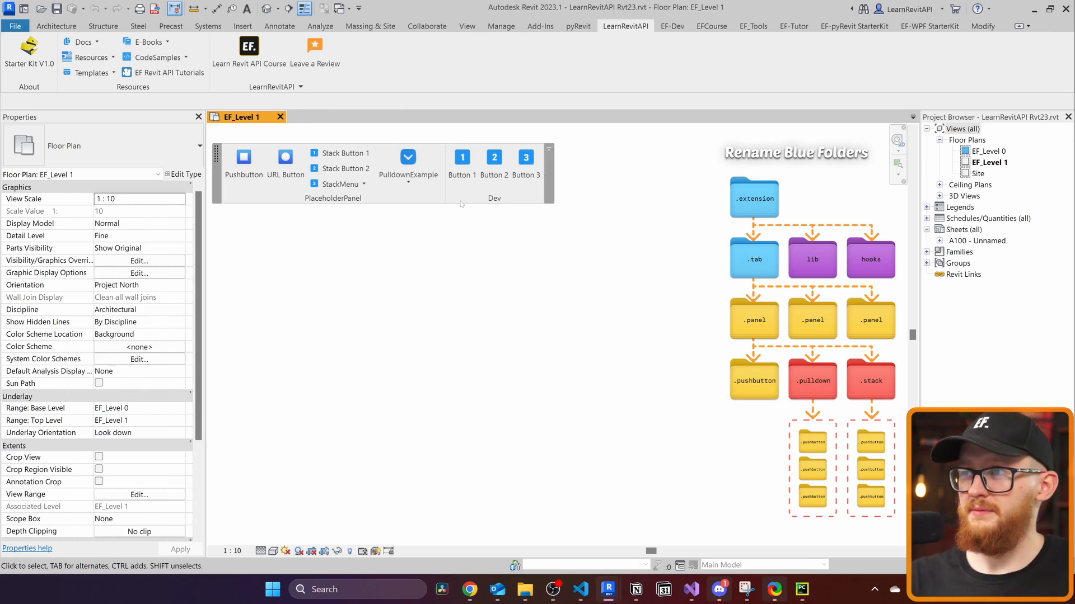
pyautogui.moveTo(678, 314); pyautogui.dragTo(432, 207)
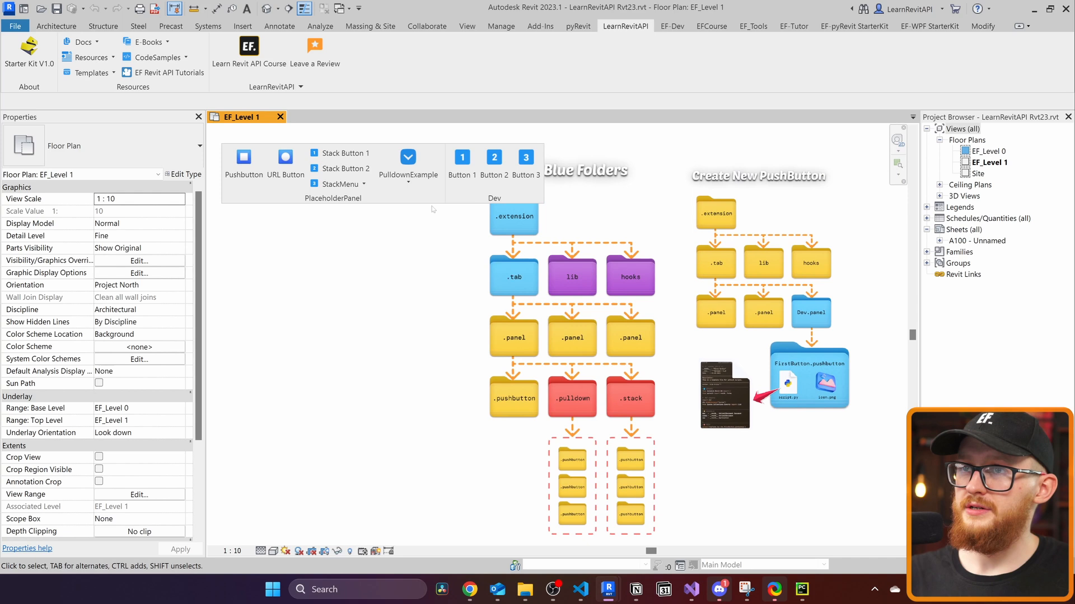
pyautogui.moveTo(345, 198)
pyautogui.mouseDown()
pyautogui.moveTo(326, 278)
pyautogui.moveTo(346, 270)
pyautogui.mouseUp()
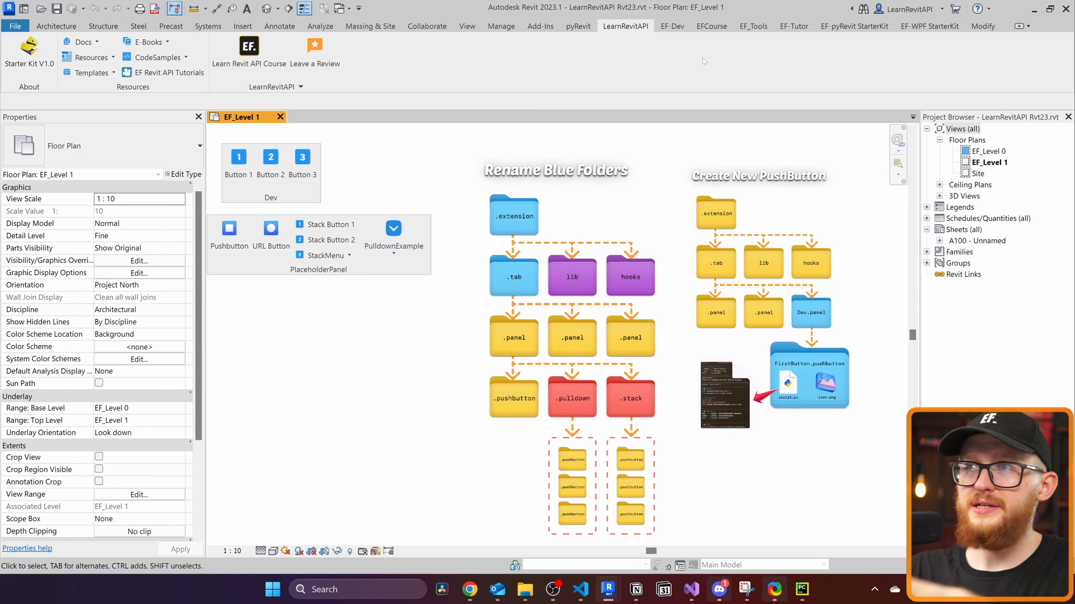
pyautogui.scroll(1, 599, 38)
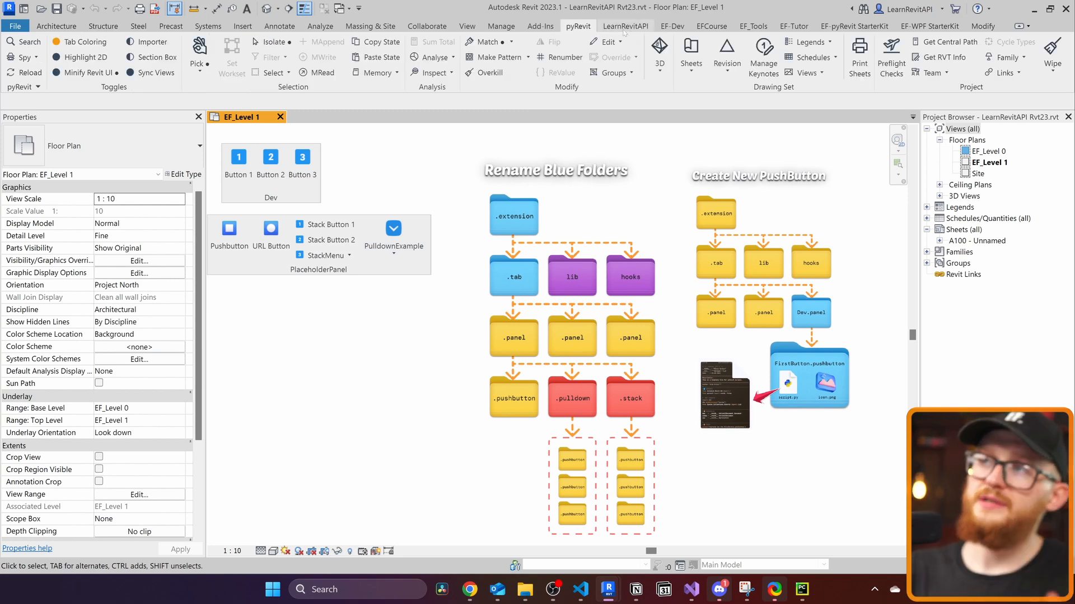
# From EF_Tools' ViewFilters tools, Alt+click Create Legend and bring its ViewFiltersLegend.pushbutton folder forward
pyautogui.click(761, 26)
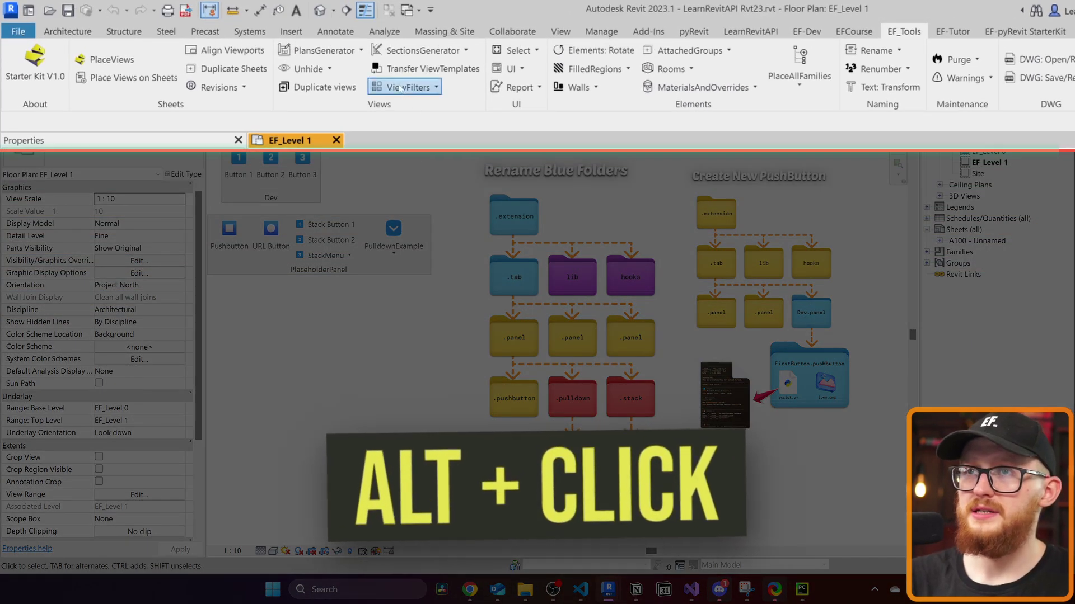
pyautogui.click(411, 88)
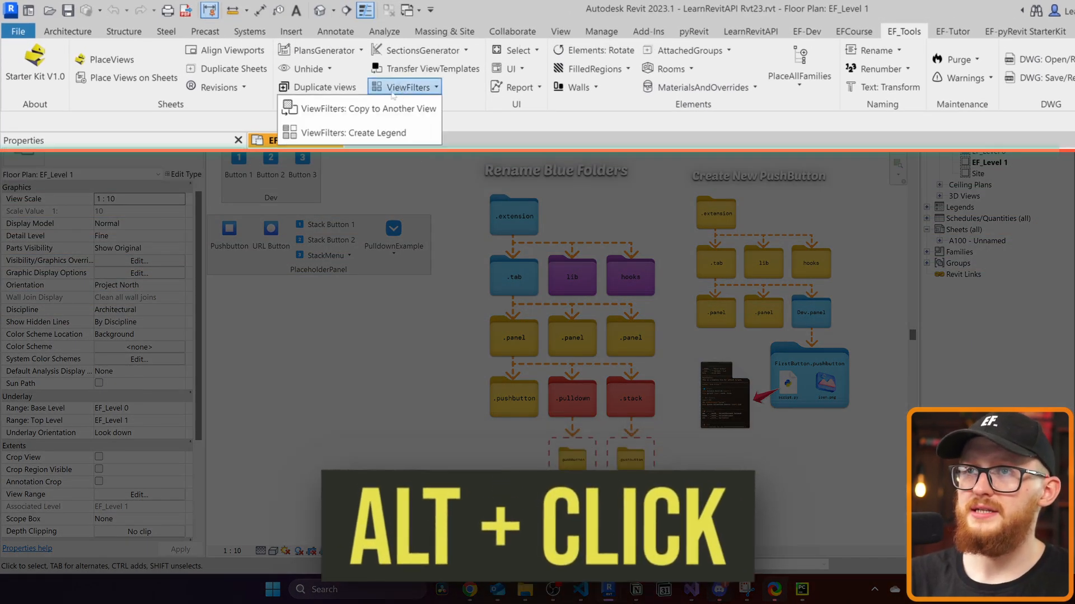
pyautogui.keyDown('alt'); pyautogui.click(379, 132); pyautogui.keyUp('alt')
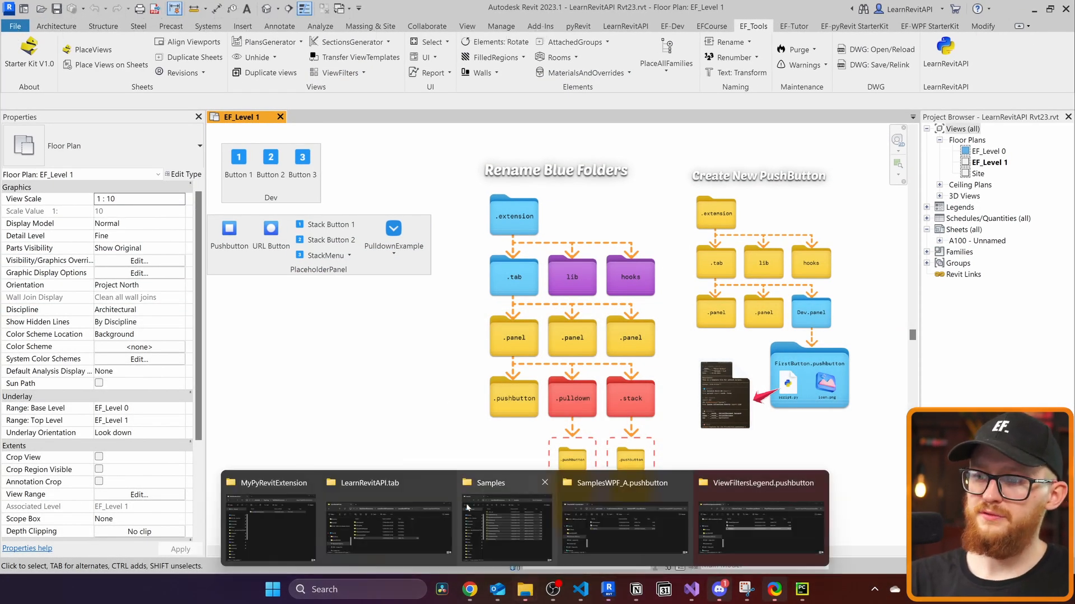
pyautogui.moveTo(524, 590)
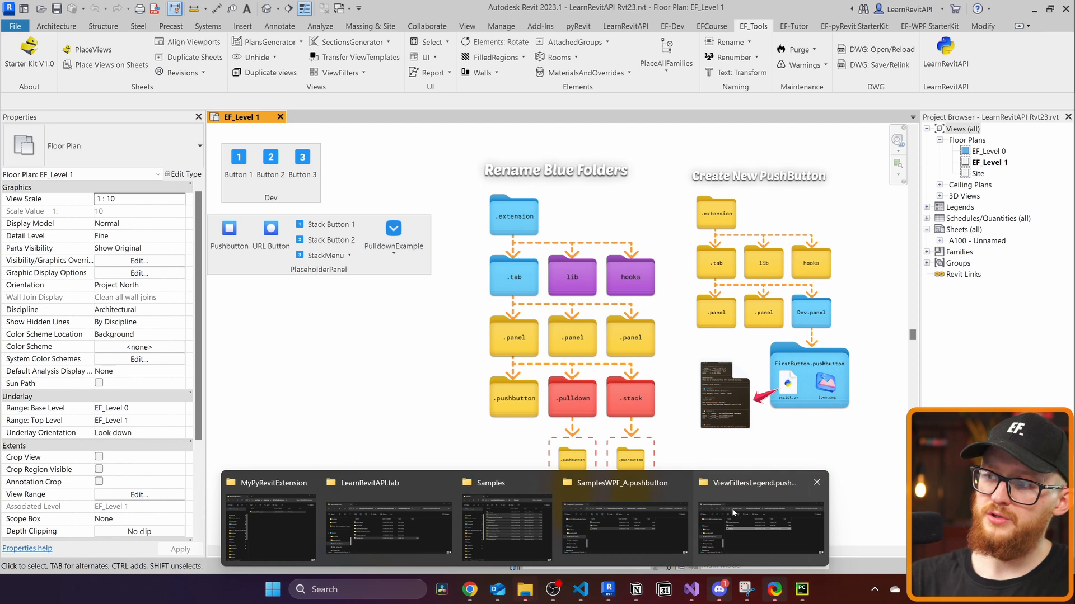
pyautogui.click(737, 520)
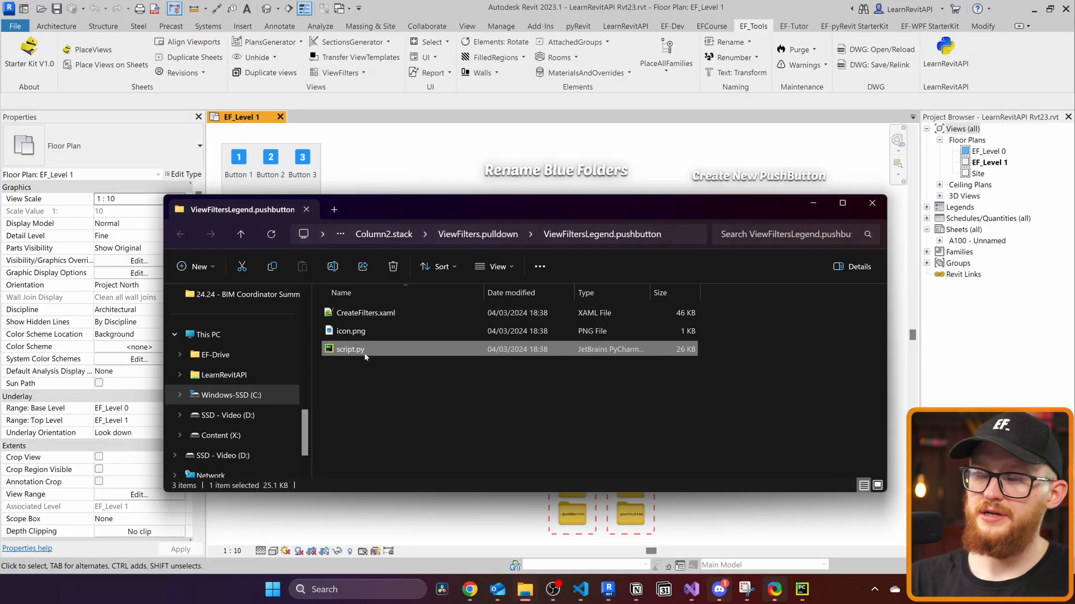
pyautogui.doubleClick(350, 350)
pyautogui.scroll(-10, 364, 356)
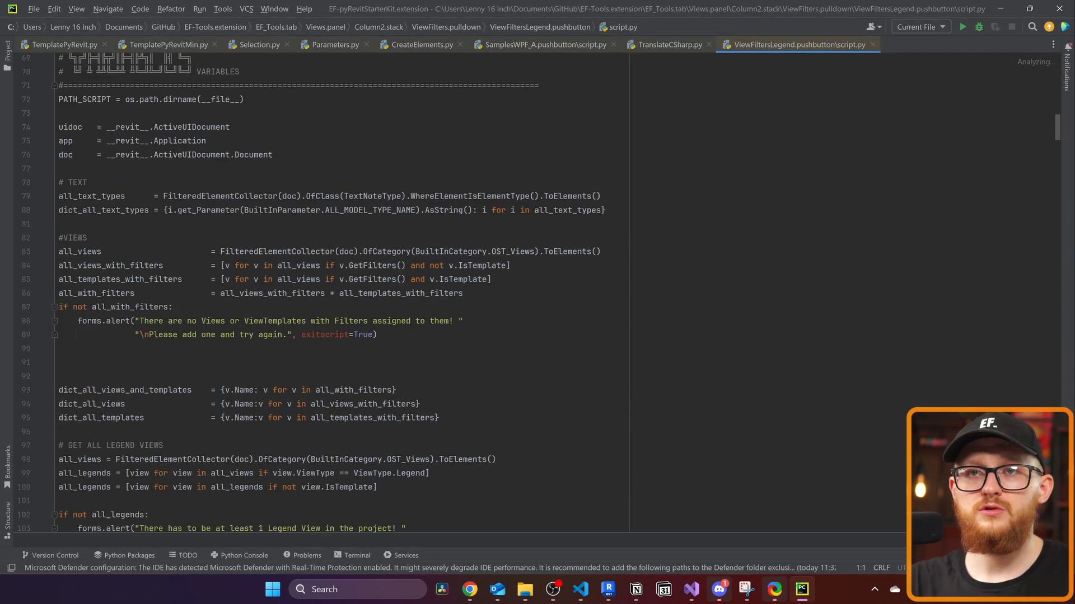
pyautogui.scroll(-5, 364, 356)
pyautogui.scroll(-5, 364, 356)
pyautogui.scroll(-3, 365, 356)
pyautogui.scroll(-3, 364, 356)
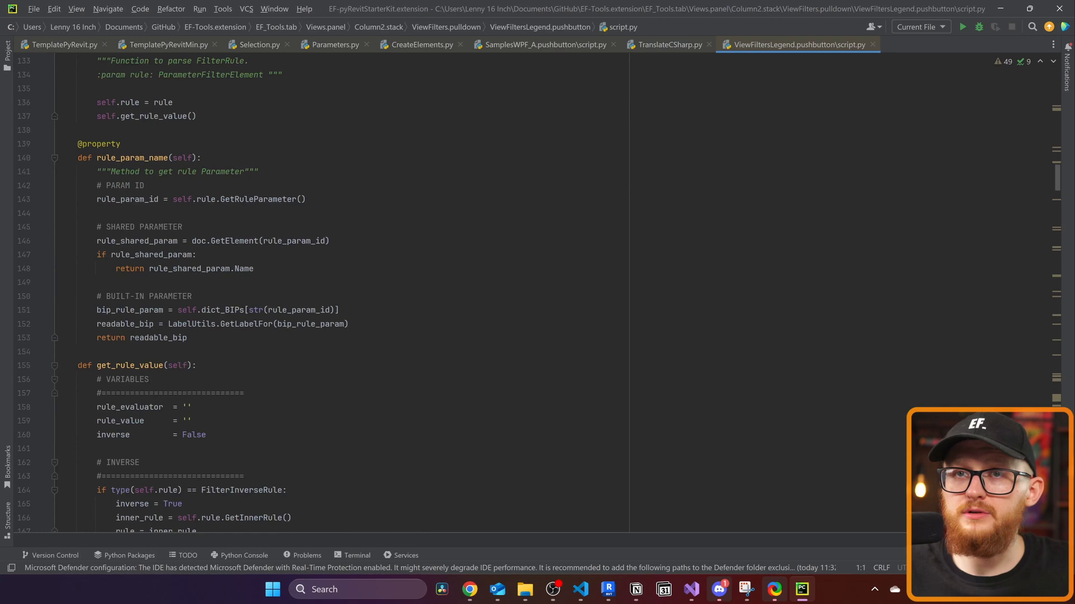
pyautogui.scroll(-8, 364, 357)
pyautogui.scroll(-8, 365, 356)
pyautogui.scroll(-8, 365, 356)
pyautogui.scroll(-6, 364, 357)
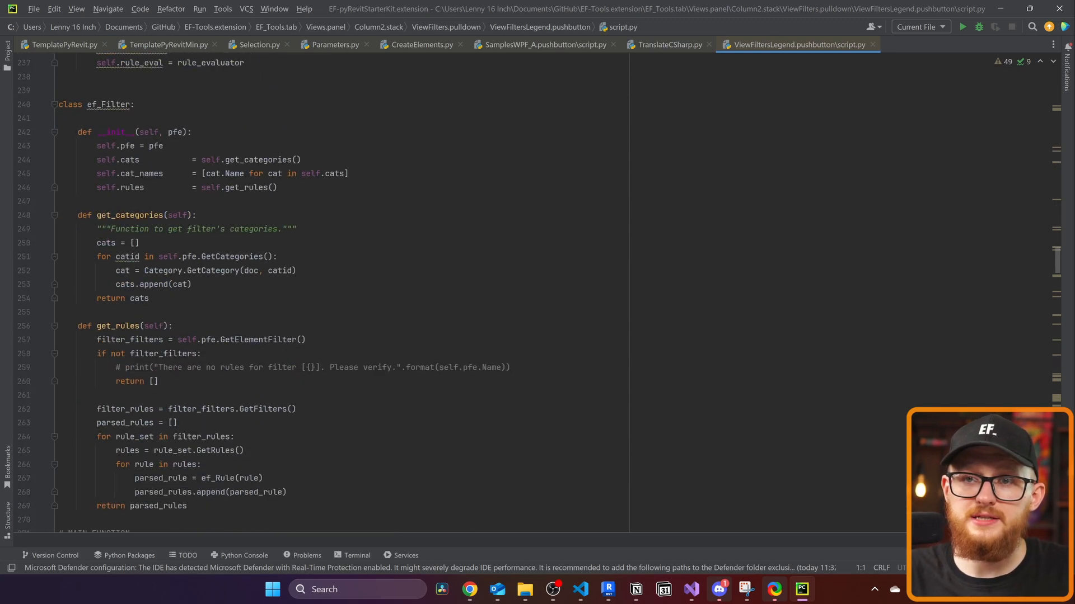
pyautogui.scroll(-8, 365, 356)
pyautogui.scroll(-6, 365, 355)
pyautogui.scroll(-4, 364, 356)
pyautogui.scroll(-3, 365, 356)
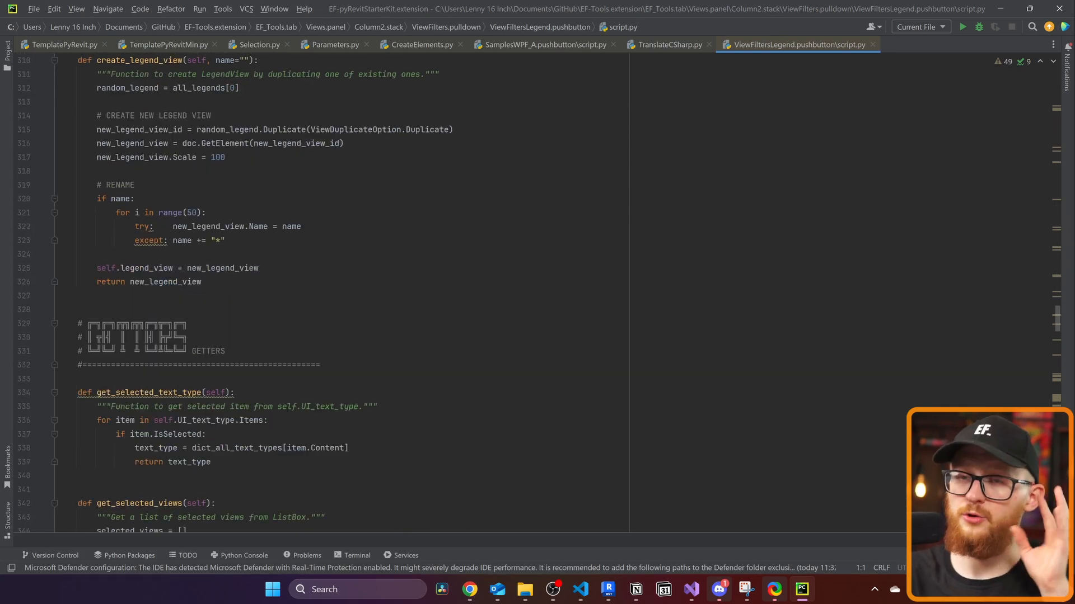
pyautogui.click(999, 8)
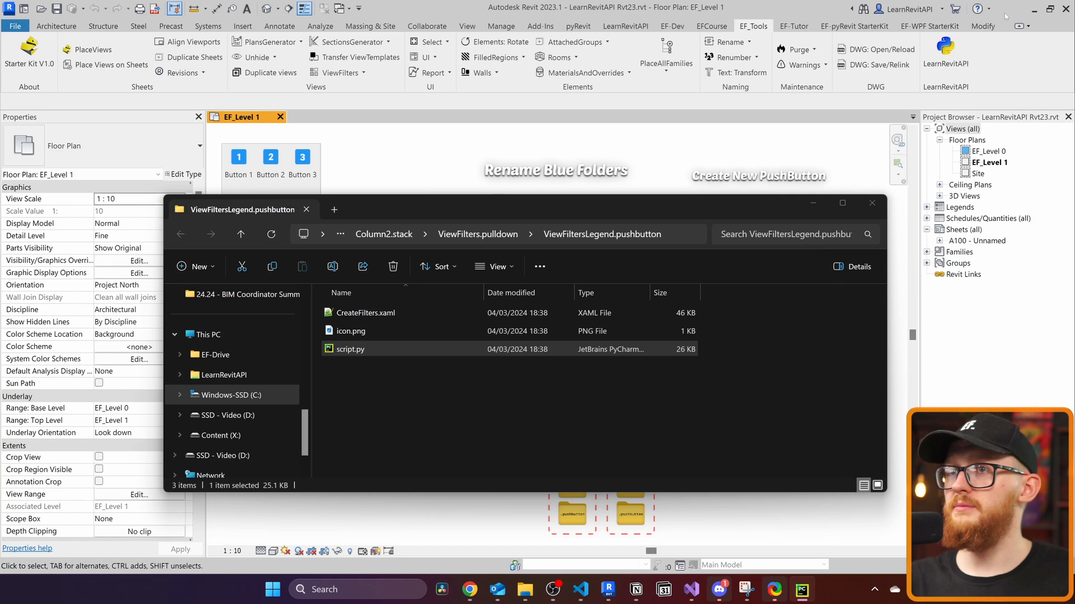
# Alt+click Unhide All Elements in Active View to open its source script in PyCharm
pyautogui.click(434, 42)
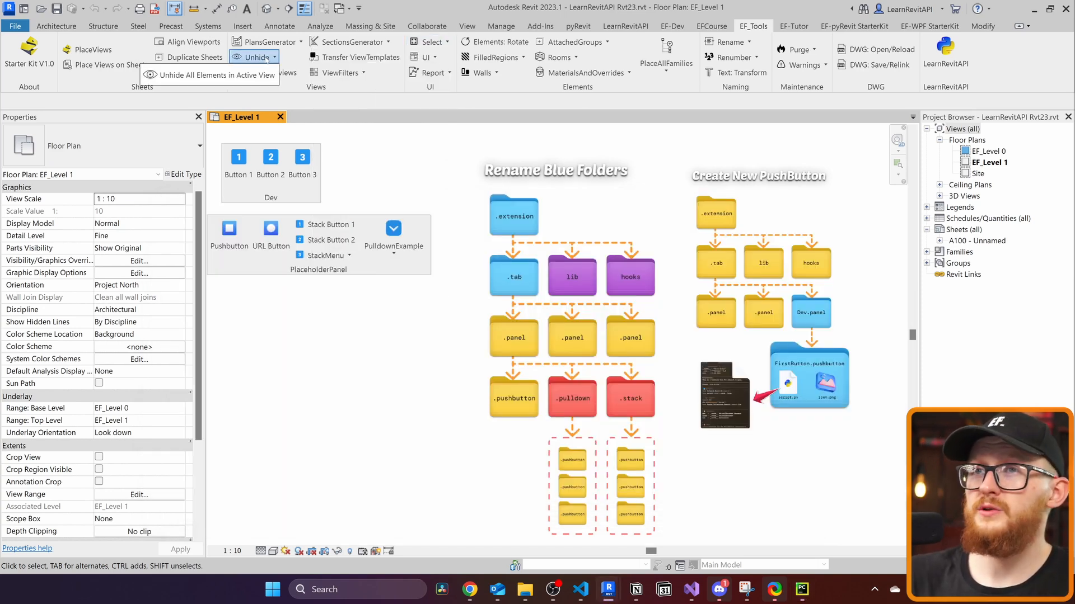
pyautogui.press('alt')
pyautogui.keyDown('alt'); pyautogui.click(257, 56); pyautogui.keyUp('alt')
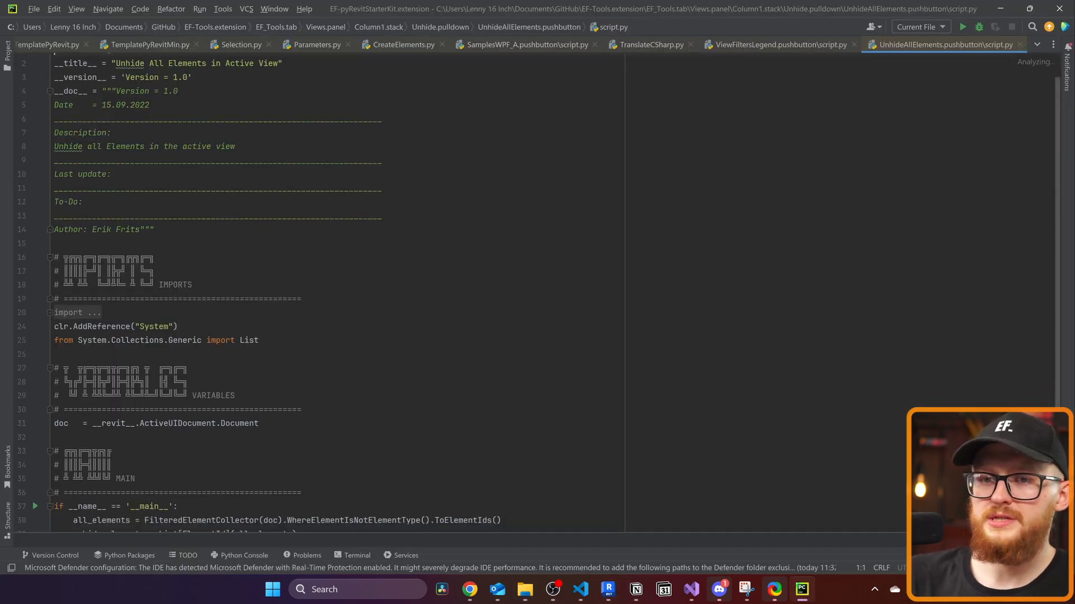
pyautogui.scroll(-6, 336, 335)
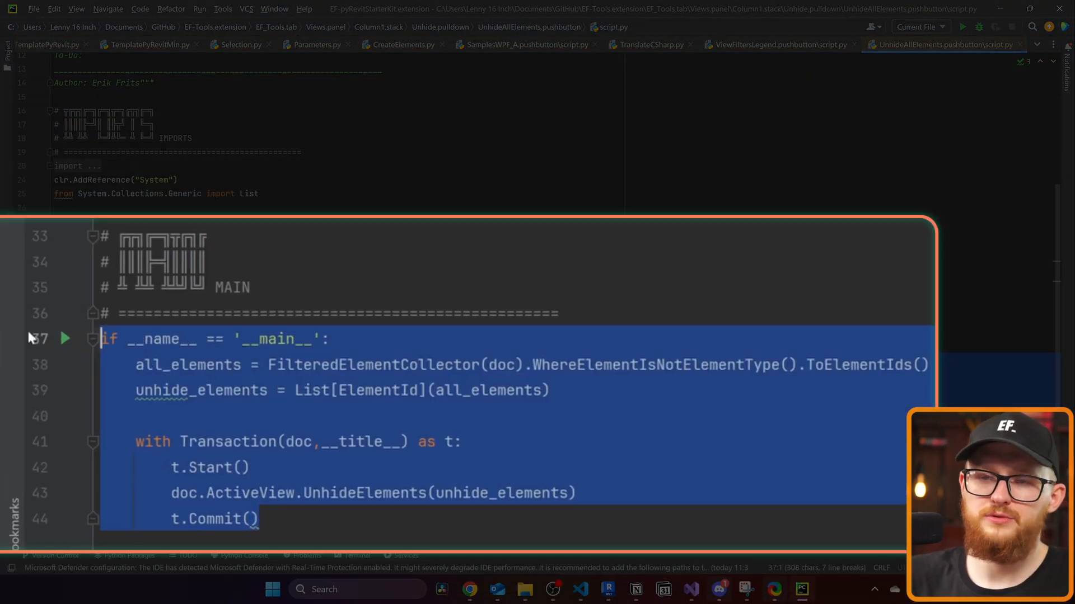
# Highlight the transaction block on lines 41-44, then return to Revit
pyautogui.click(262, 519)
pyautogui.click(67, 391)
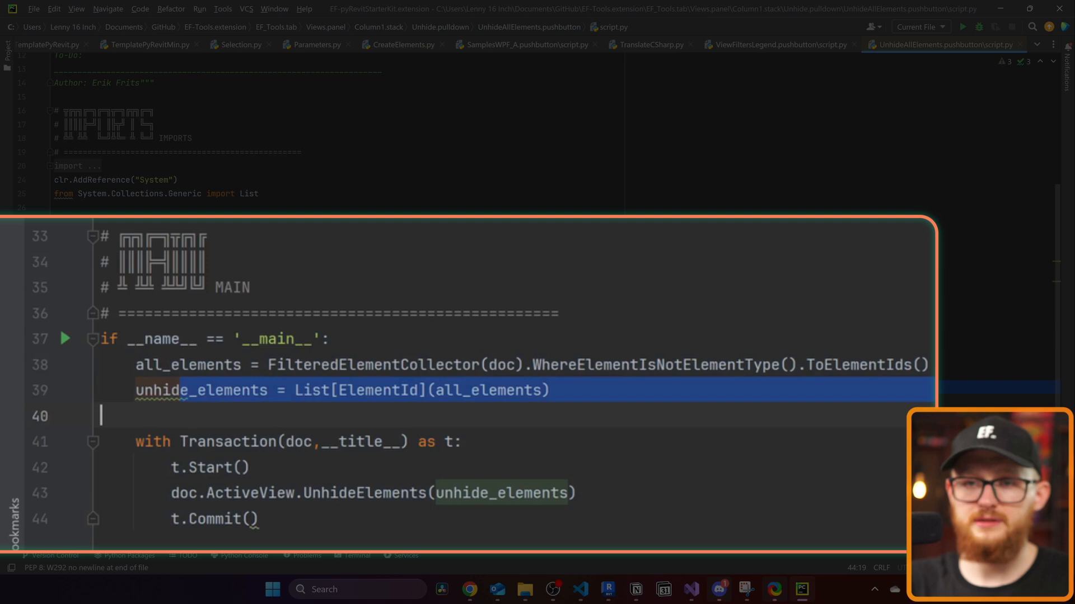
pyautogui.moveTo(260, 519); pyautogui.dragTo(101, 442)
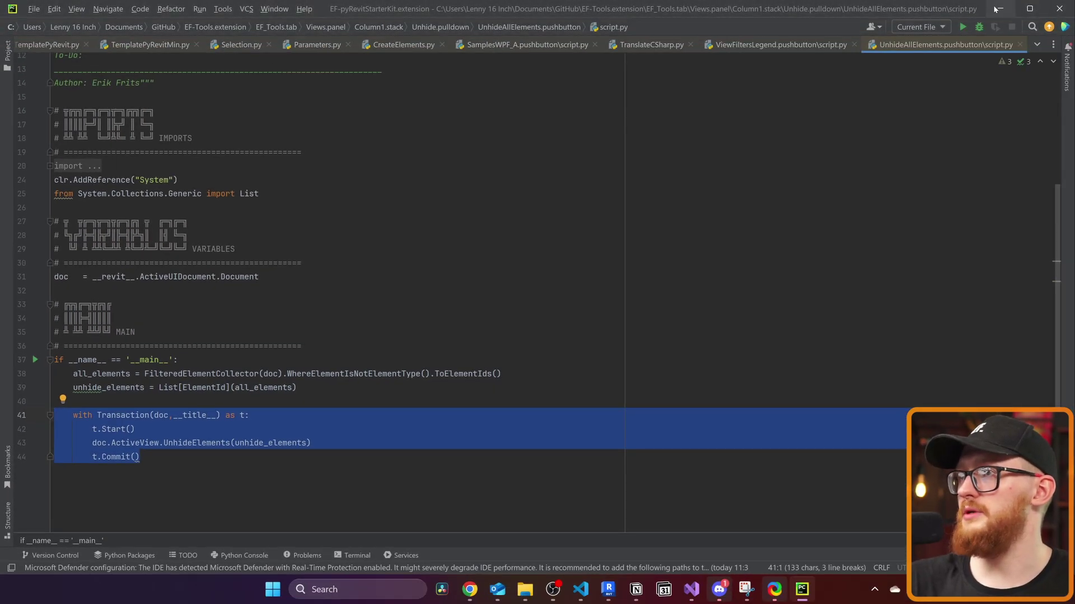
pyautogui.hotkey('alt', 'Tab')
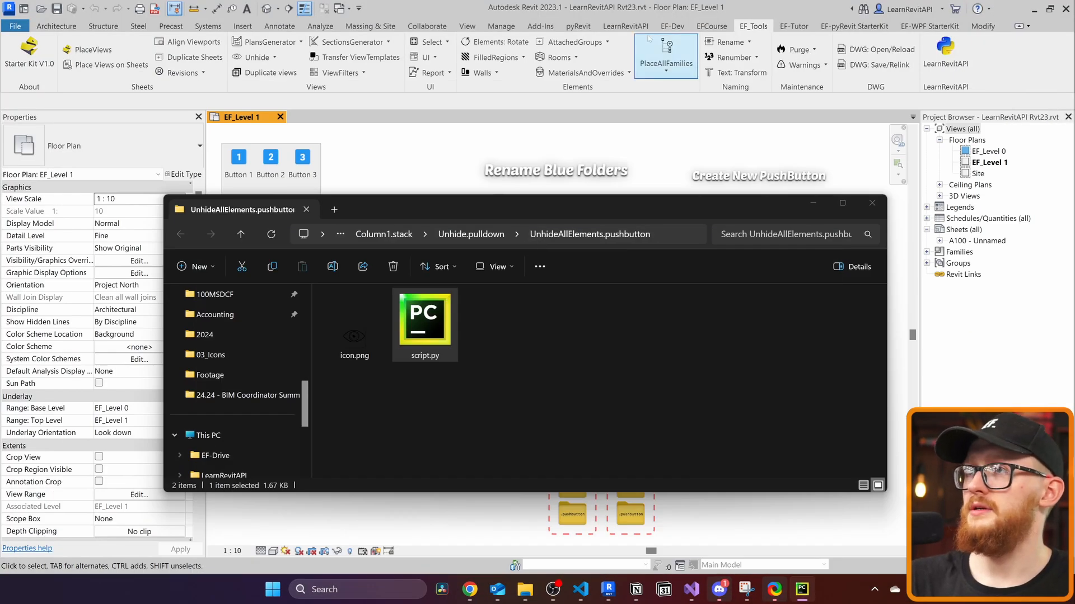
# Dock the floating Dev and PlaceholderPanel ribbon panels back into the LearnRevitAPI tab
pyautogui.hotkey('alt', 'Tab')
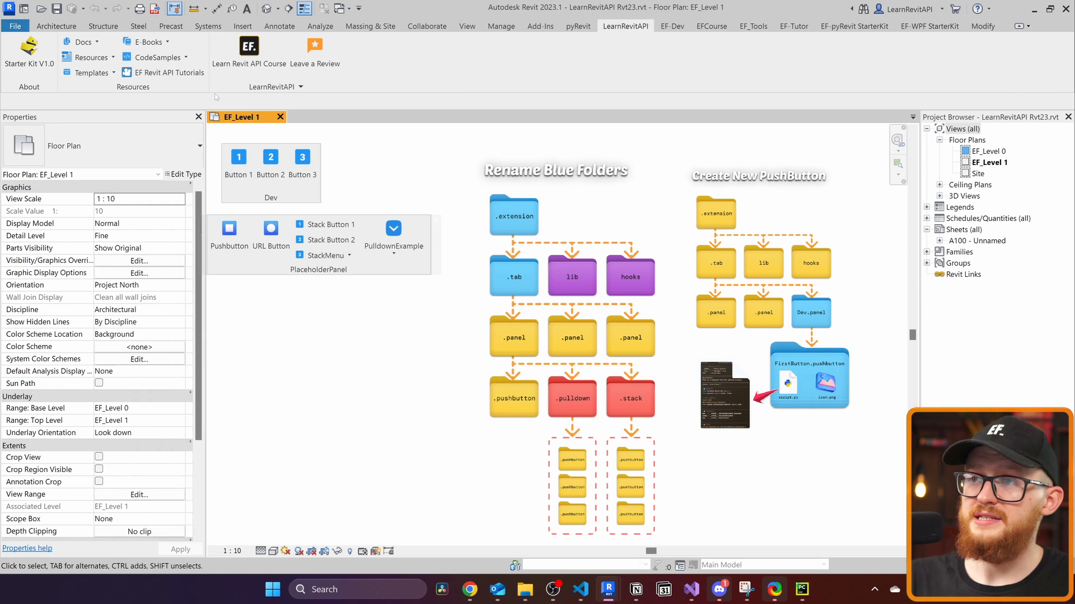
pyautogui.moveTo(318, 270); pyautogui.dragTo(319, 63)
pyautogui.moveTo(271, 197); pyautogui.dragTo(480, 63)
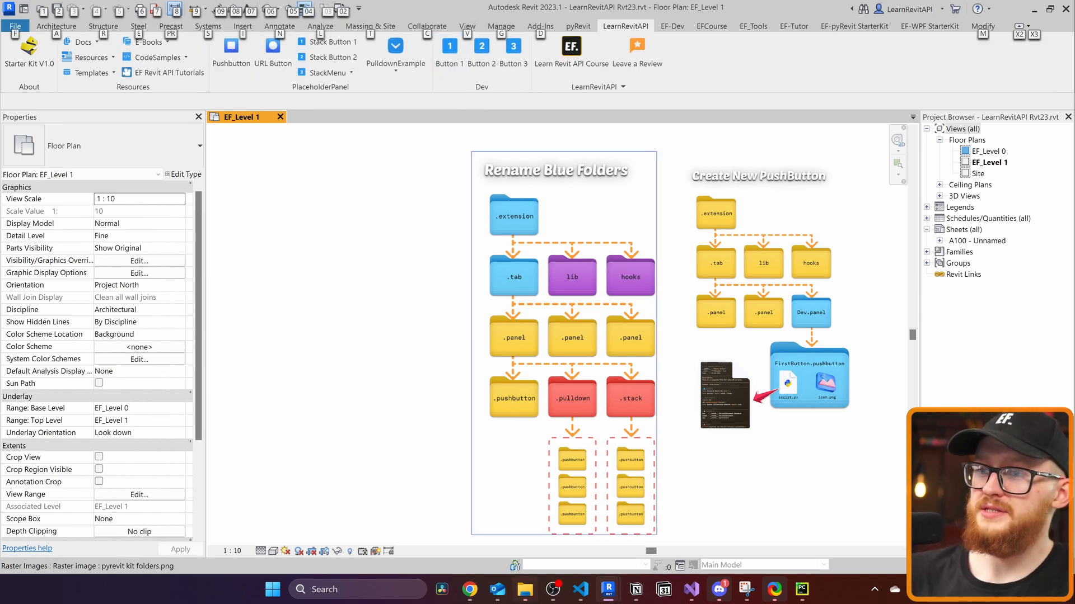
# Navigate Explorer from DevButton_1.pushbutton up through Dev.panel to the LearnRevitAPI.tab folder
pyautogui.click(525, 588)
pyautogui.click(538, 504)
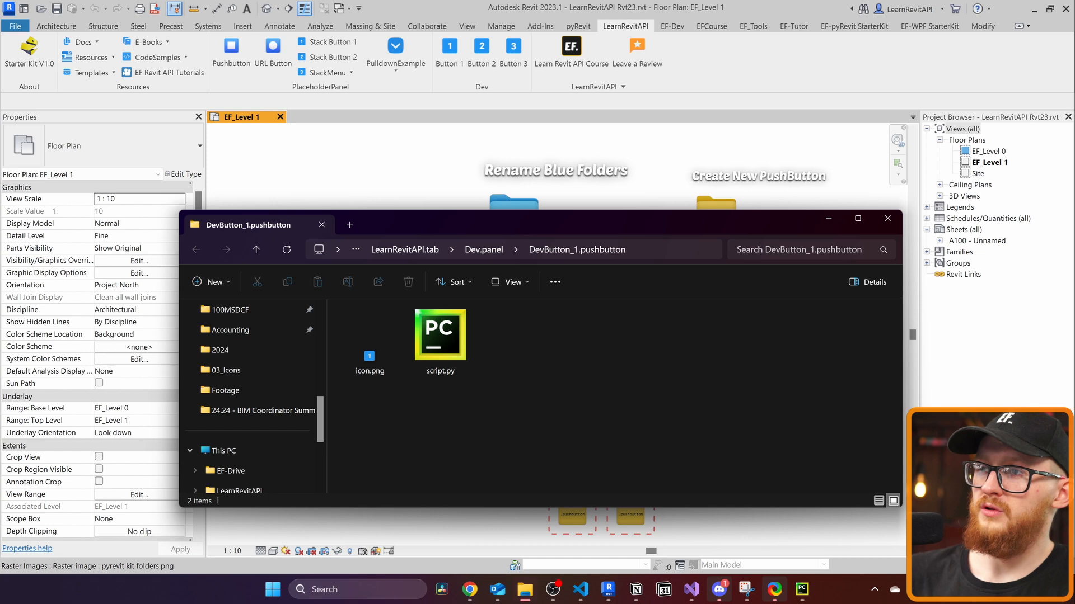
pyautogui.click(484, 249)
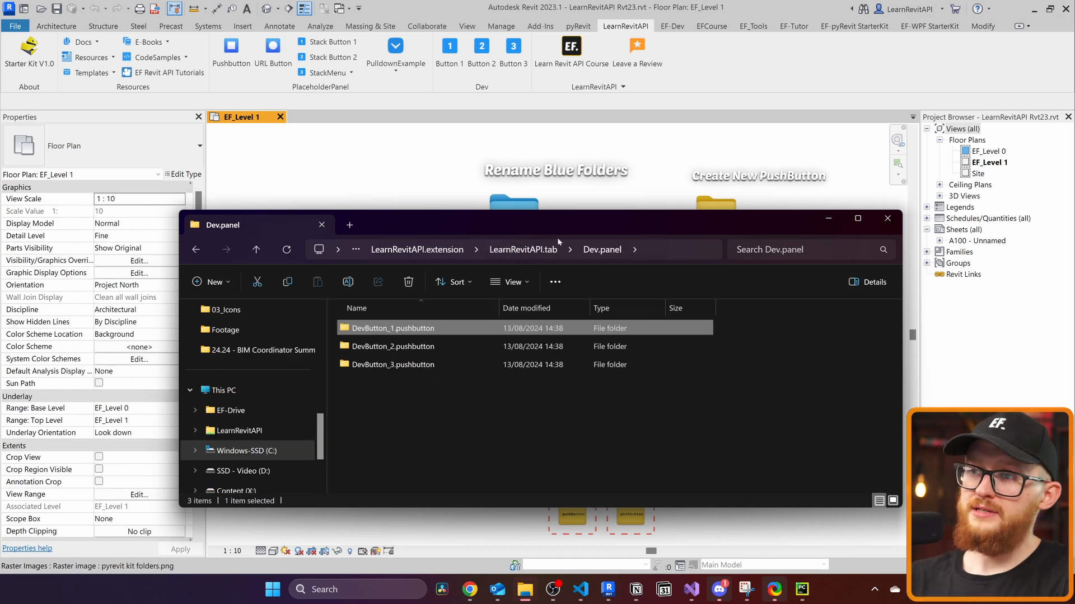
pyautogui.moveTo(556, 225); pyautogui.dragTo(530, 154)
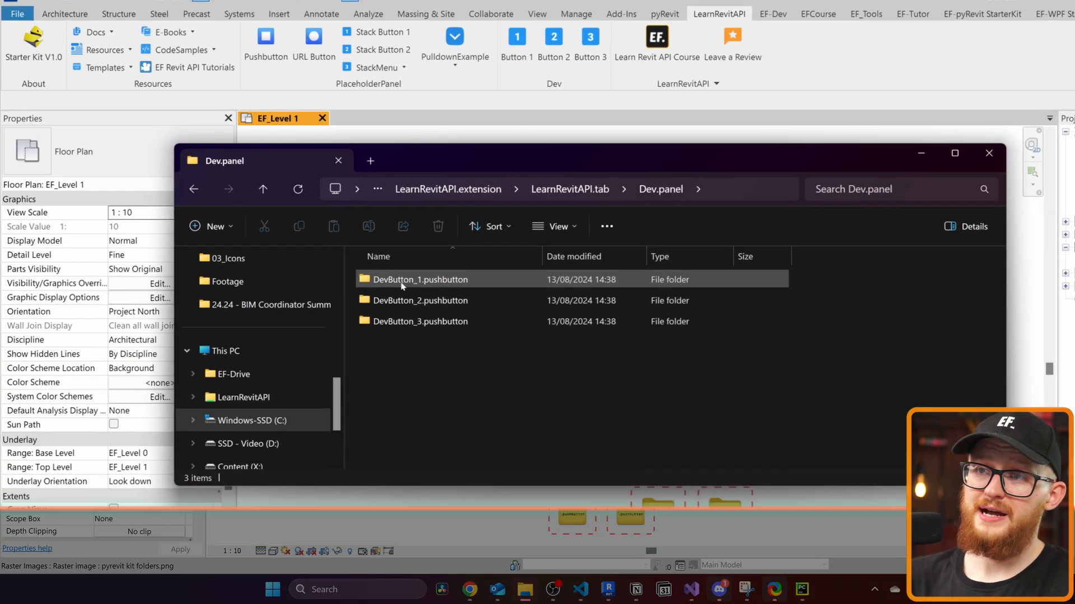
pyautogui.press('Down')
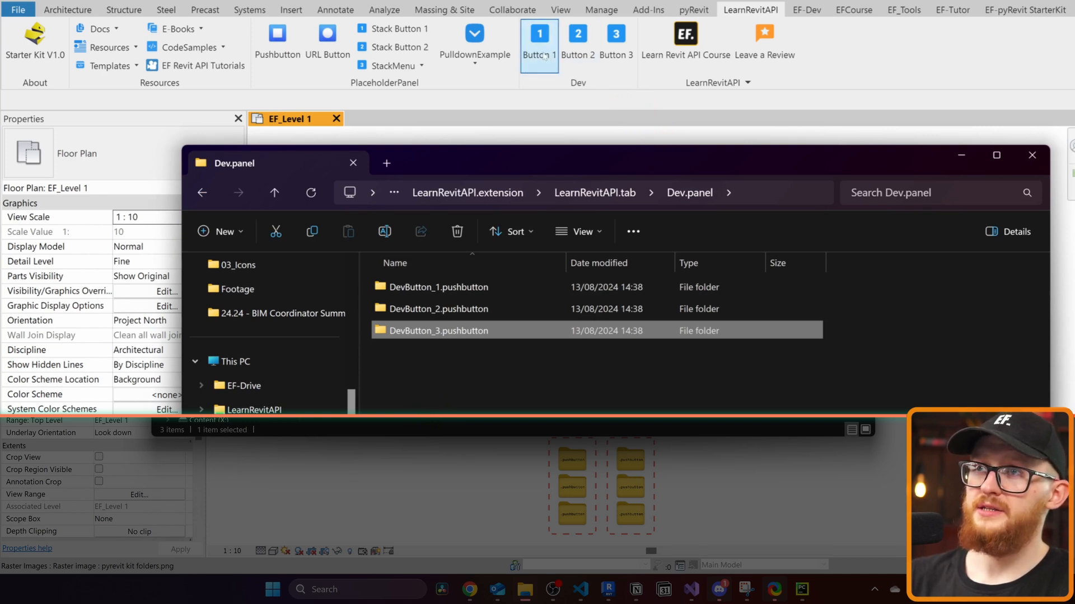
pyautogui.click(594, 193)
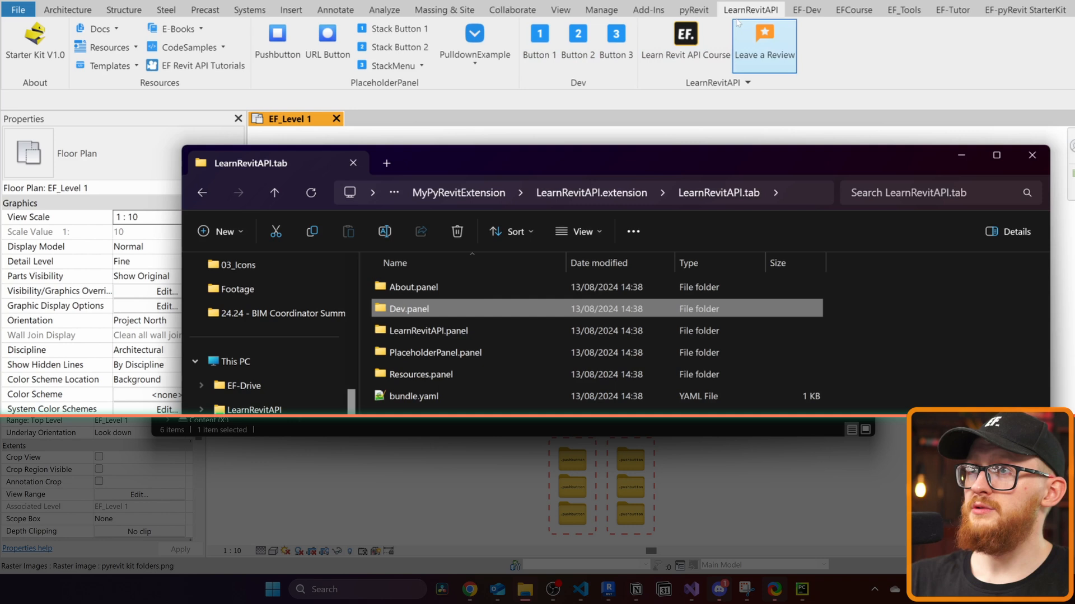
# Review the About, Resources and PlaceholderPanel panel folders, reorder the ribbon panels, and enter PlaceholderPanel.panel
pyautogui.click(410, 291)
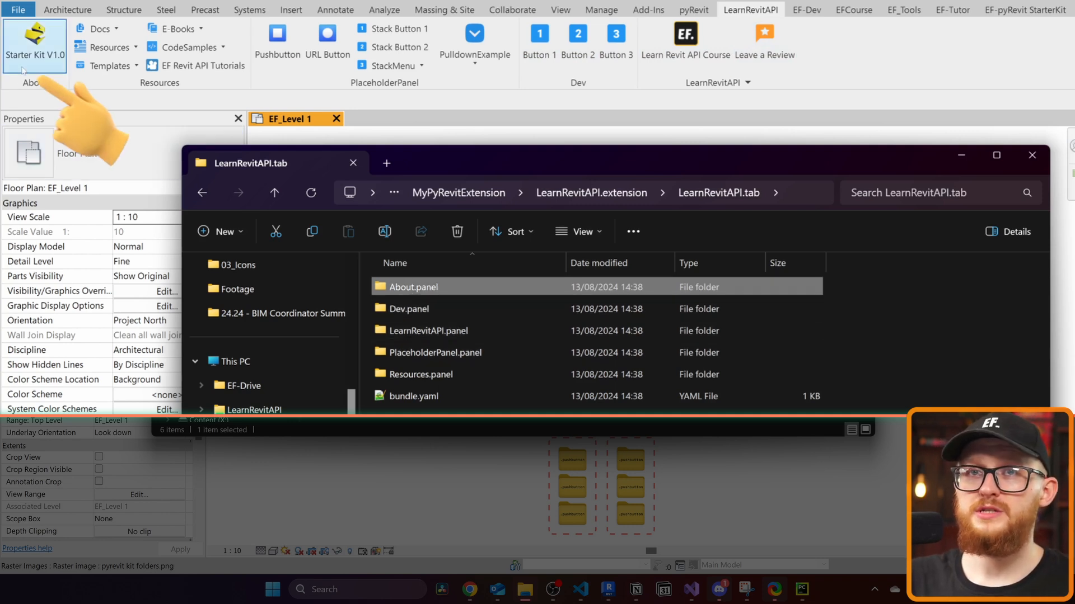
pyautogui.click(420, 374)
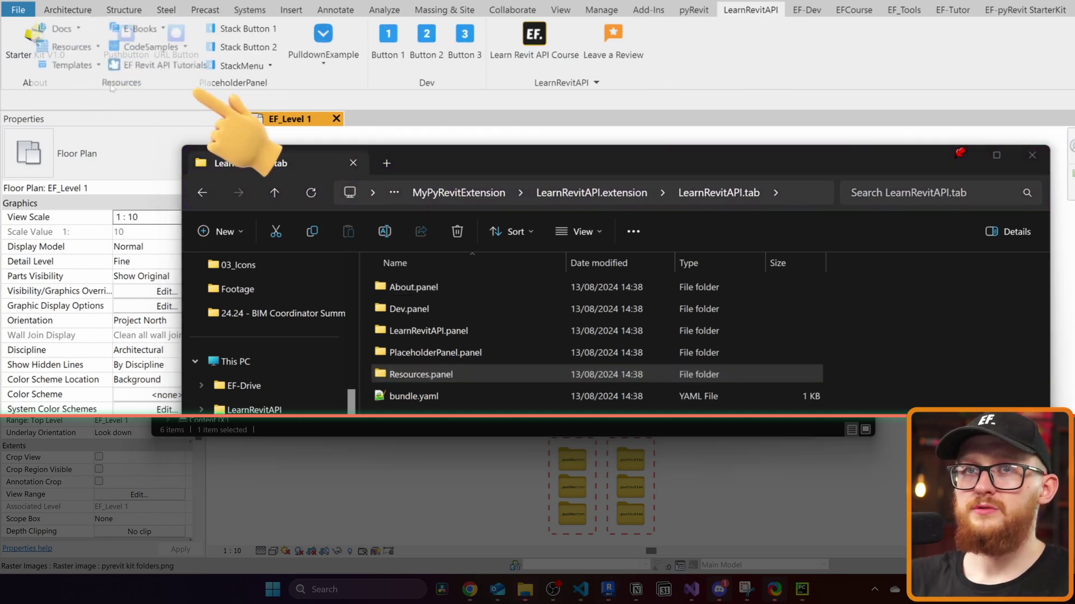
pyautogui.click(435, 352)
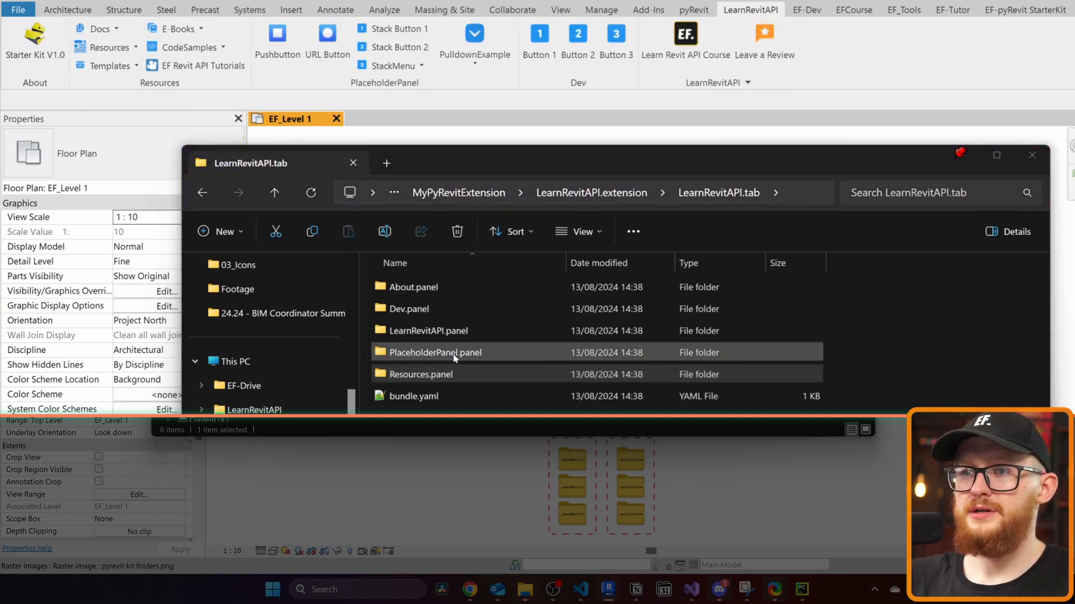
pyautogui.moveTo(578, 83); pyautogui.dragTo(320, 82)
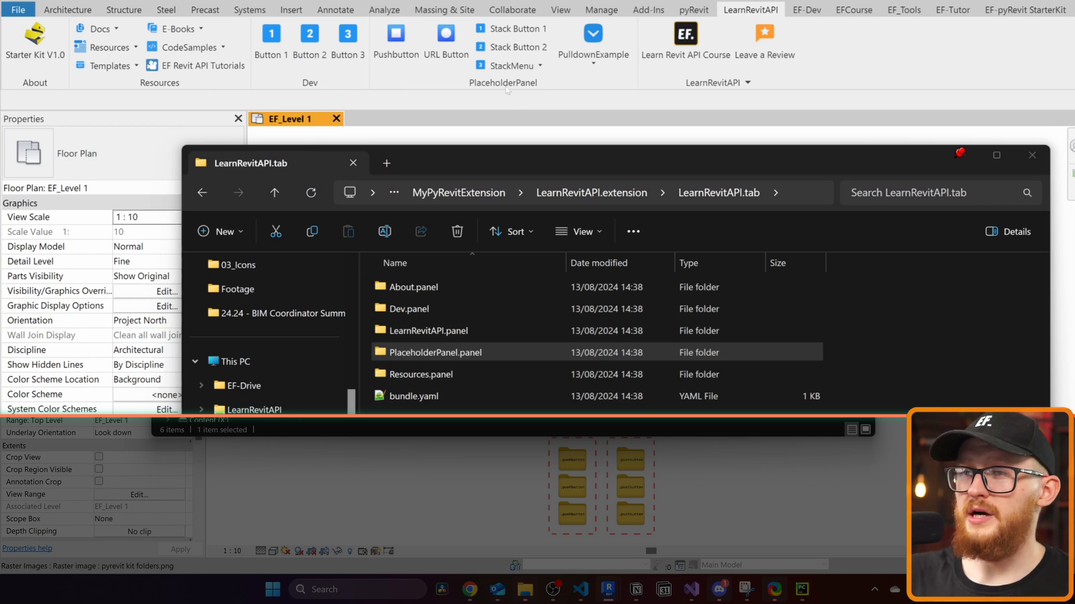
pyautogui.moveTo(502, 83); pyautogui.dragTo(259, 81)
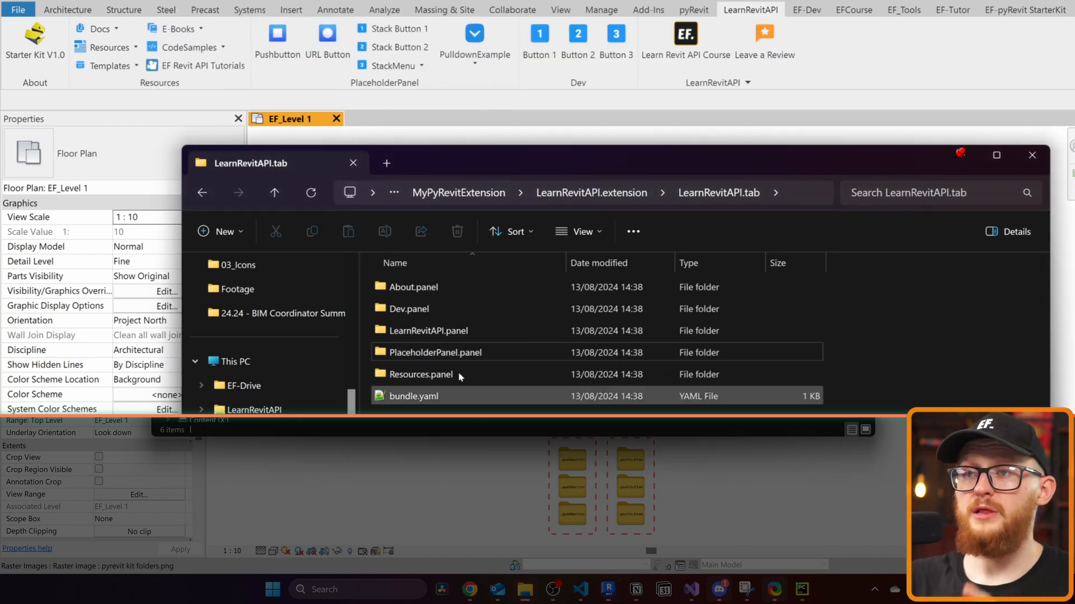
pyautogui.doubleClick(435, 352)
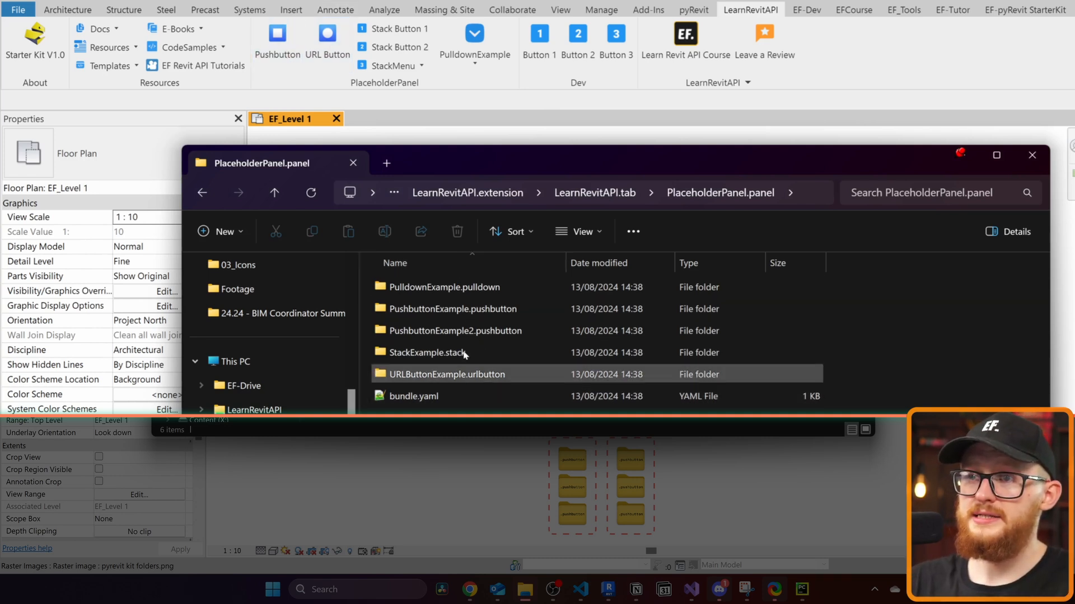
# Compare the PushbuttonExample2, URLButtonExample and StackExample folders with their ribbon buttons, then select bundle.yaml
pyautogui.click(490, 332)
pyautogui.click(483, 377)
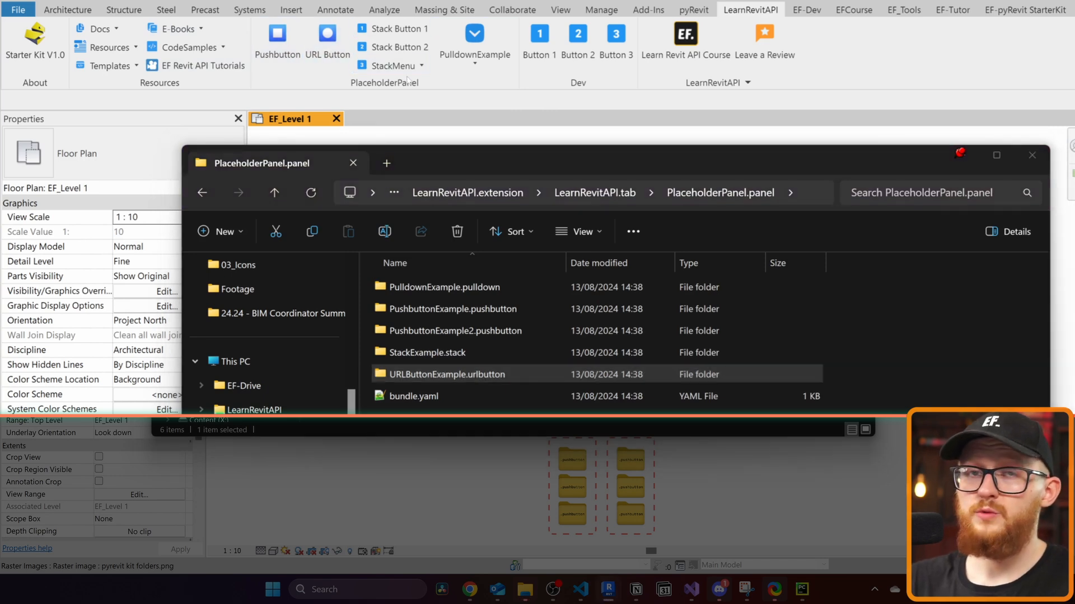
pyautogui.click(437, 353)
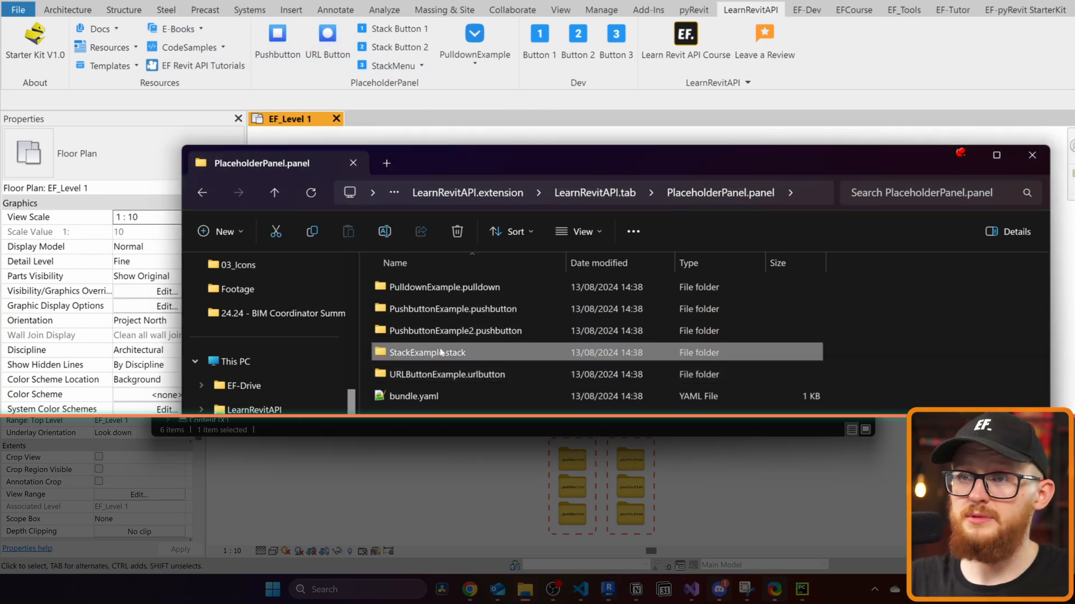
pyautogui.click(475, 43)
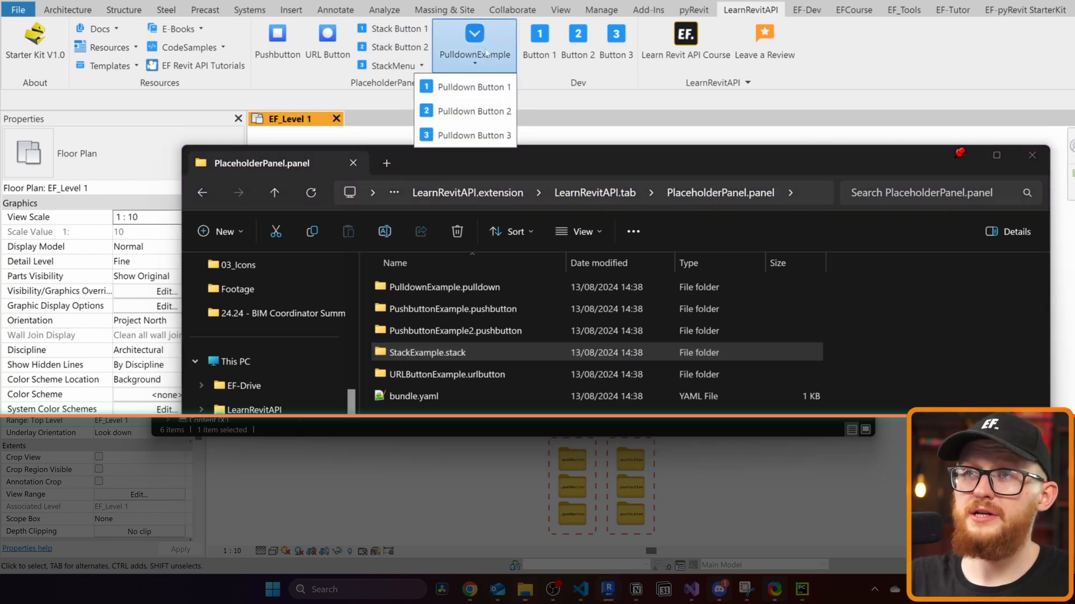
pyautogui.click(394, 66)
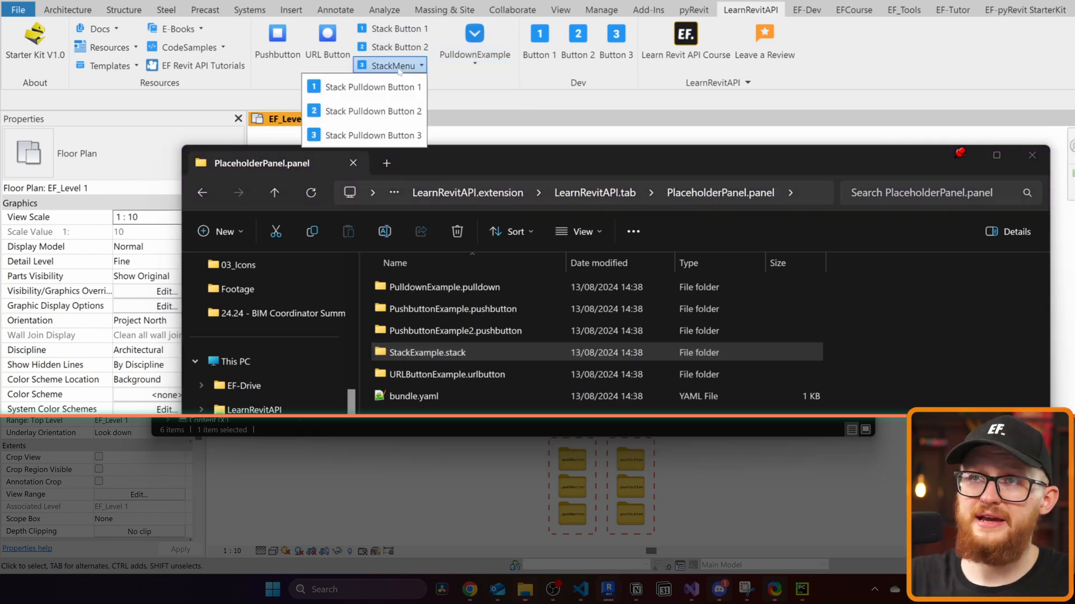
pyautogui.click(563, 387)
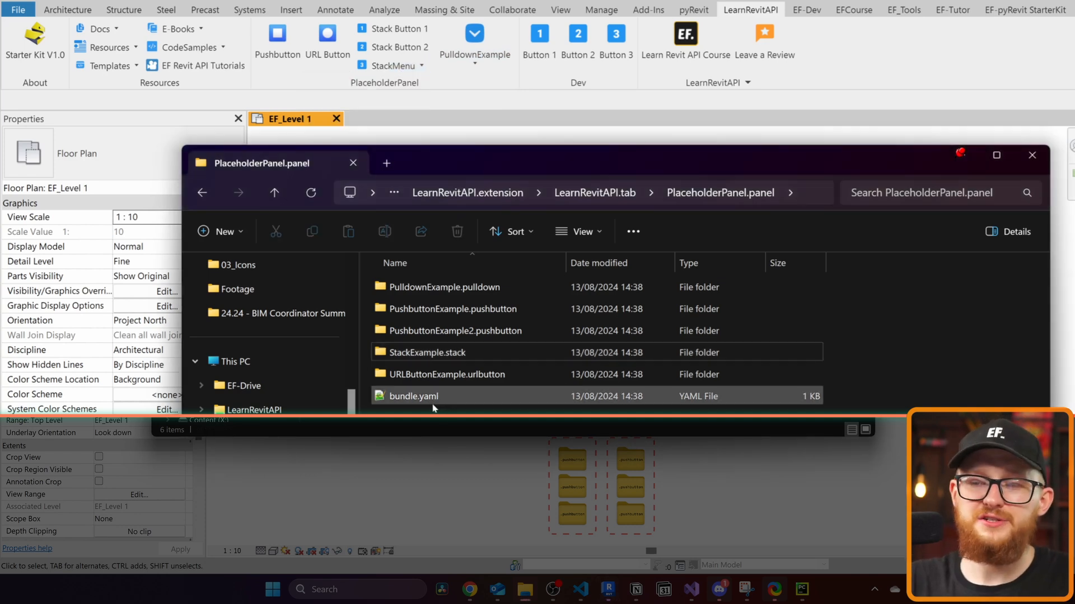
pyautogui.click(433, 401)
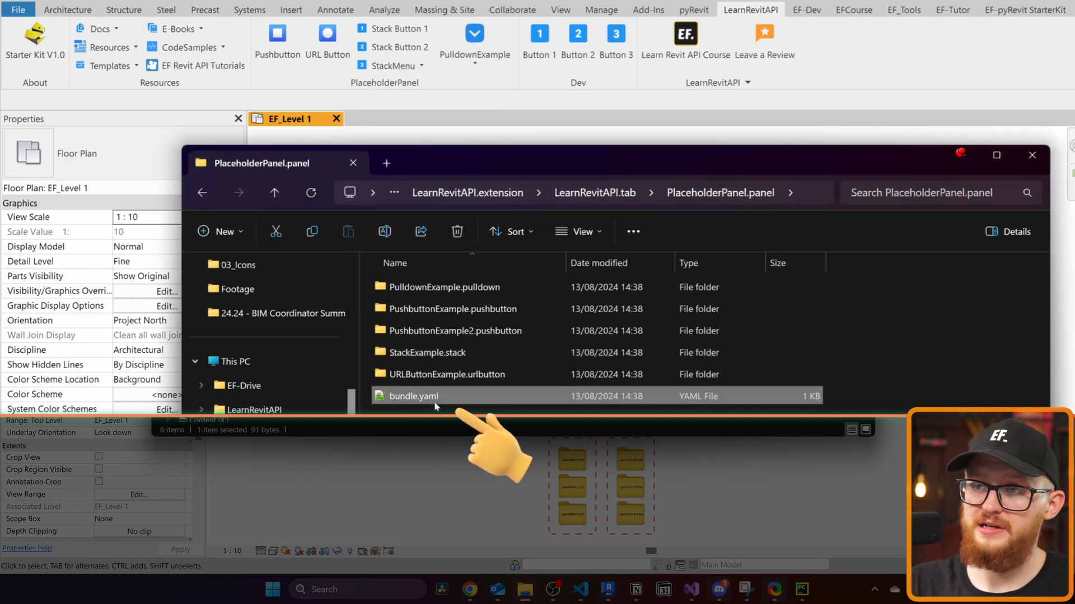
# View bundle.yaml's layout list in Notepad++, highlighting the last three entries and URLButtonExample
pyautogui.doubleClick(435, 402)
pyautogui.moveTo(476, 166); pyautogui.dragTo(477, 328)
pyautogui.moveTo(338, 157); pyautogui.dragTo(173, 118)
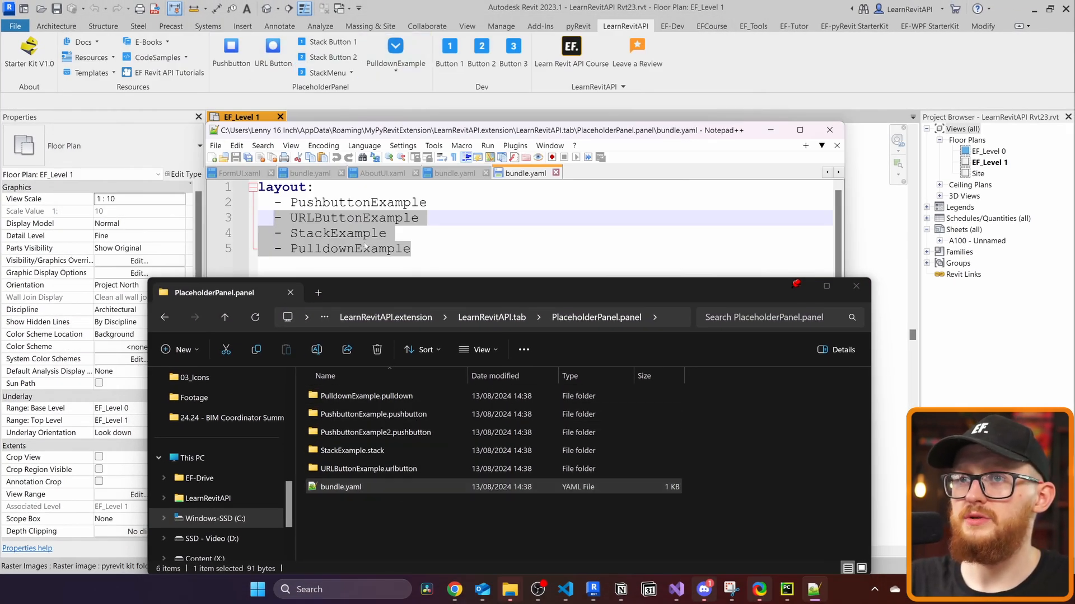
pyautogui.click(318, 202)
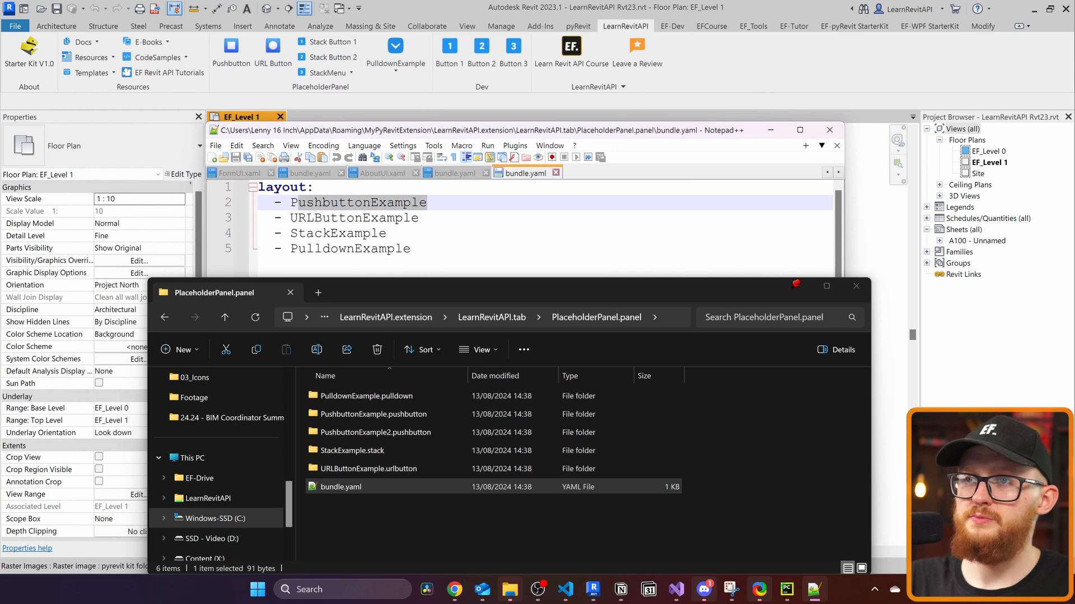
pyautogui.moveTo(297, 217); pyautogui.dragTo(411, 218)
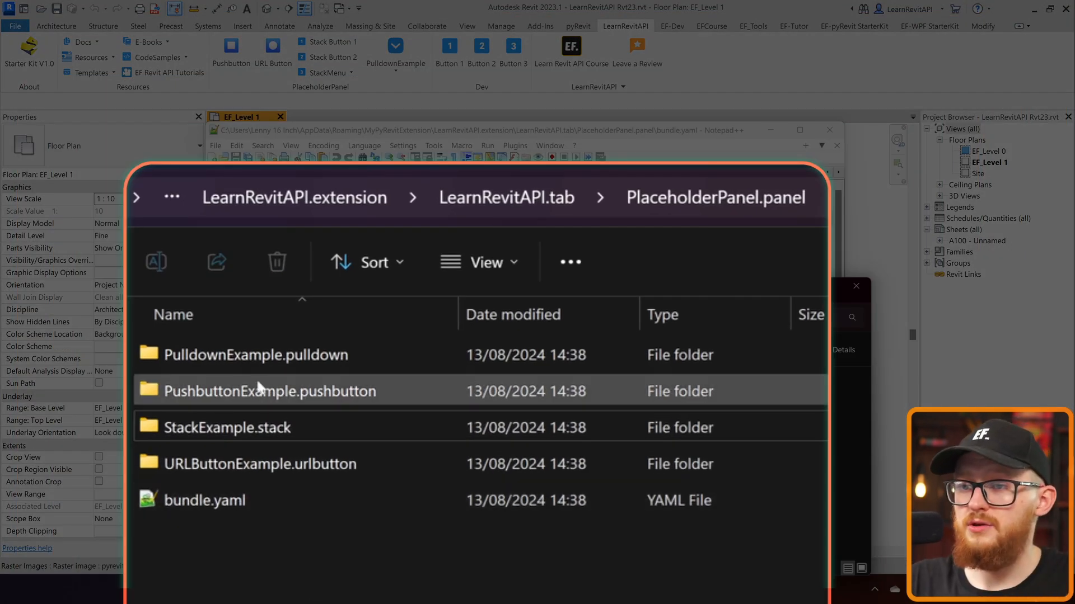
# Paste a copy of PushbuttonExample.pushbutton and start renaming it
pyautogui.click(252, 390)
pyautogui.click(461, 545)
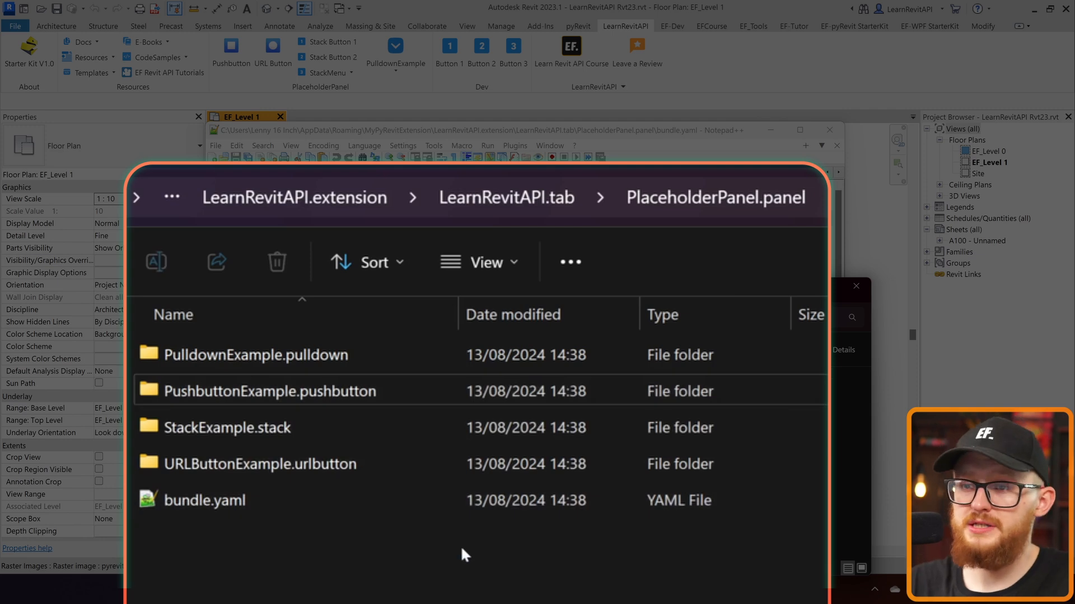
pyautogui.hotkey('ctrl', 'v')
pyautogui.press('F2')
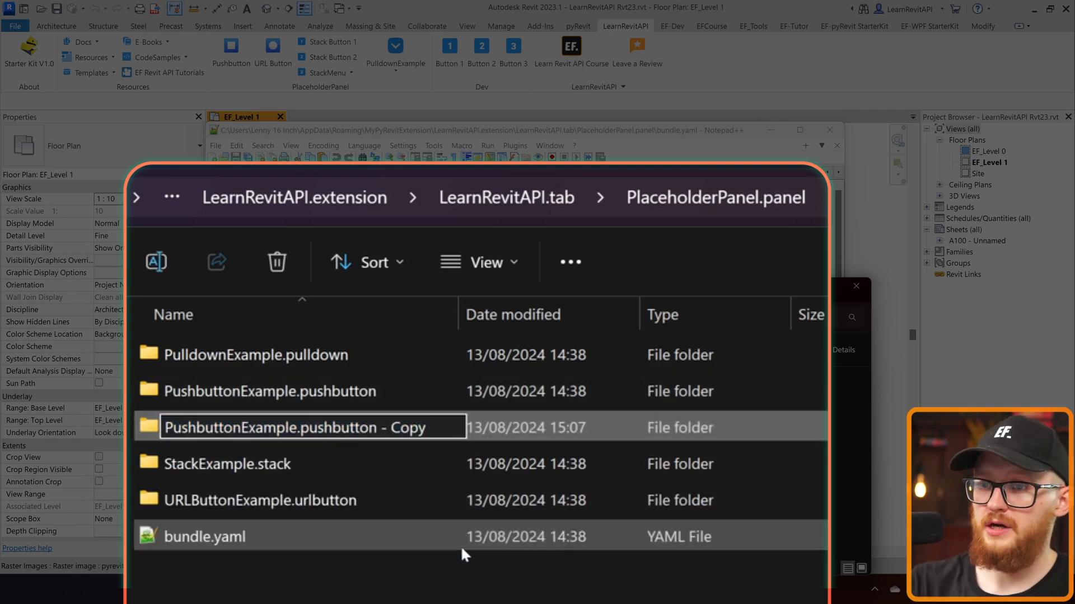
pyautogui.write('NewButton')
# Rename the copied folder to NewButton.pushbutton, removing PushbuttonExample and the - Copy suffix
pyautogui.hotkey('ctrl', 'shift', 'Right')
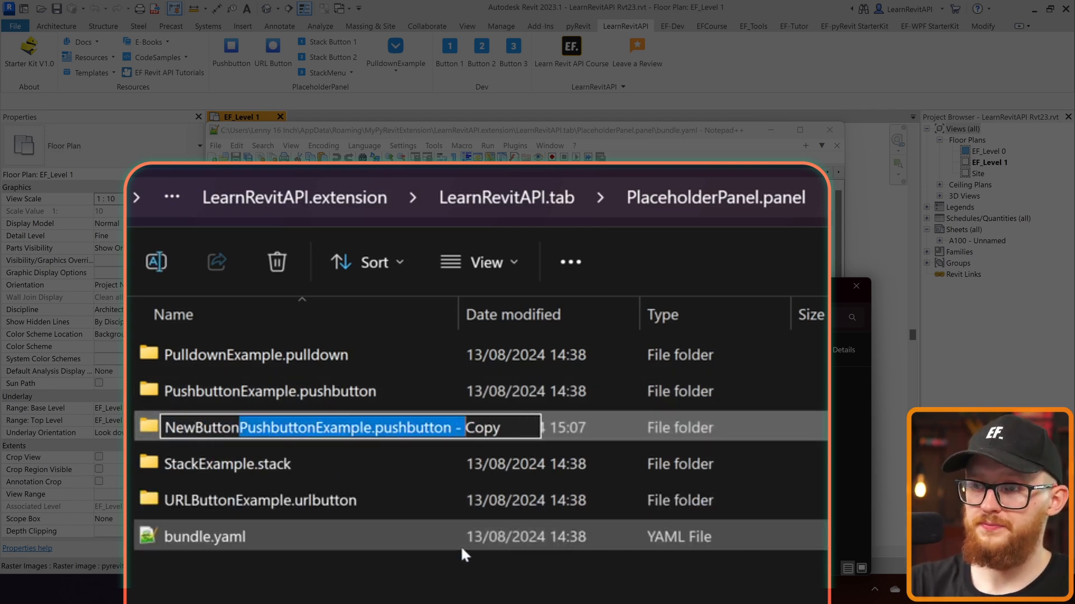
pyautogui.hotkey('shift', 'Home')
pyautogui.hotkey('ctrl', 'shift', 'Right')
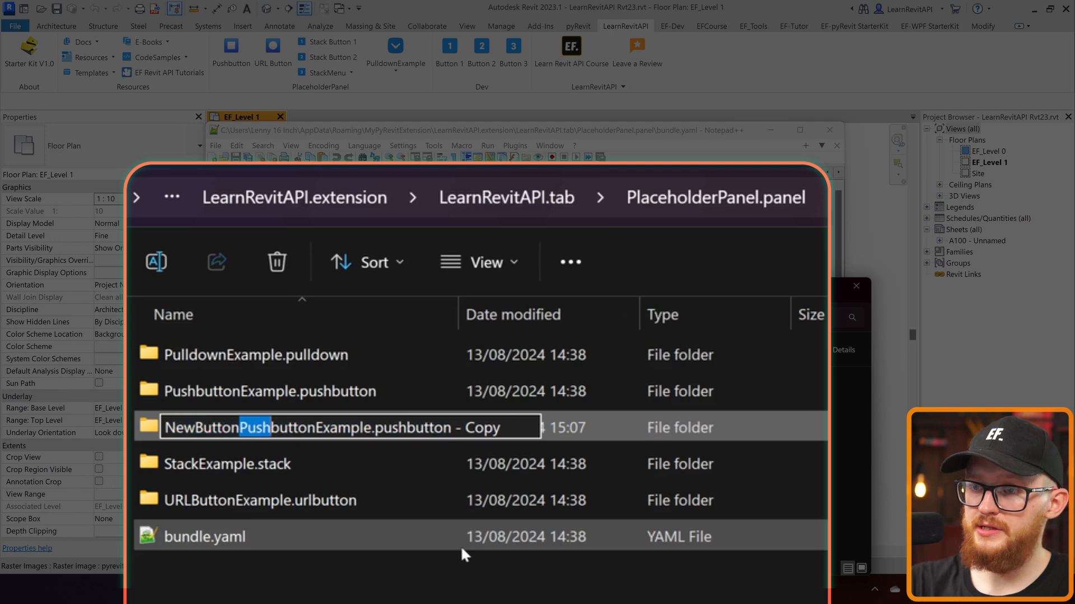
pyautogui.hotkey('ctrl', 'shift', 'Right')
pyautogui.press('Delete')
pyautogui.hotkey('shift', 'End')
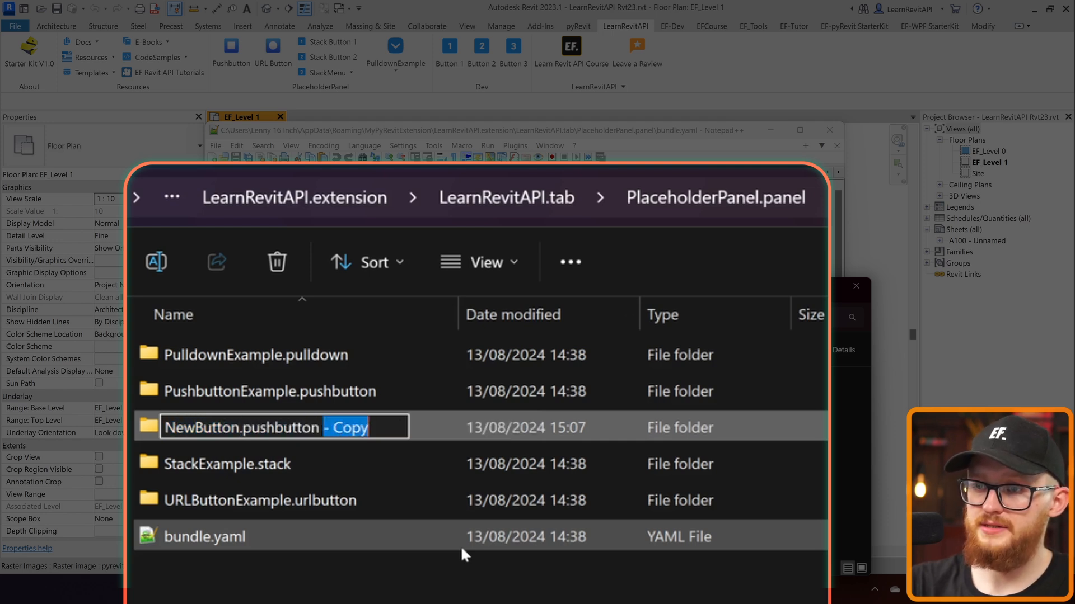
pyautogui.press('Delete')
pyautogui.press('Return')
pyautogui.press('Return')
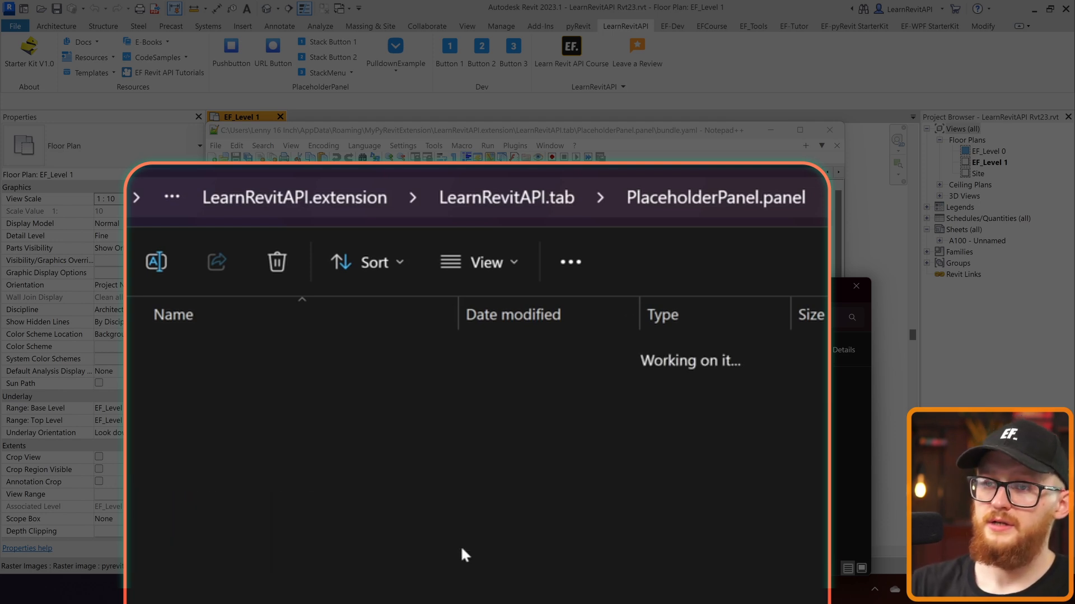
# Retitle NewButton's script.py __title__ to New Button and highlight its demo lines at the end
pyautogui.doubleClick(362, 364)
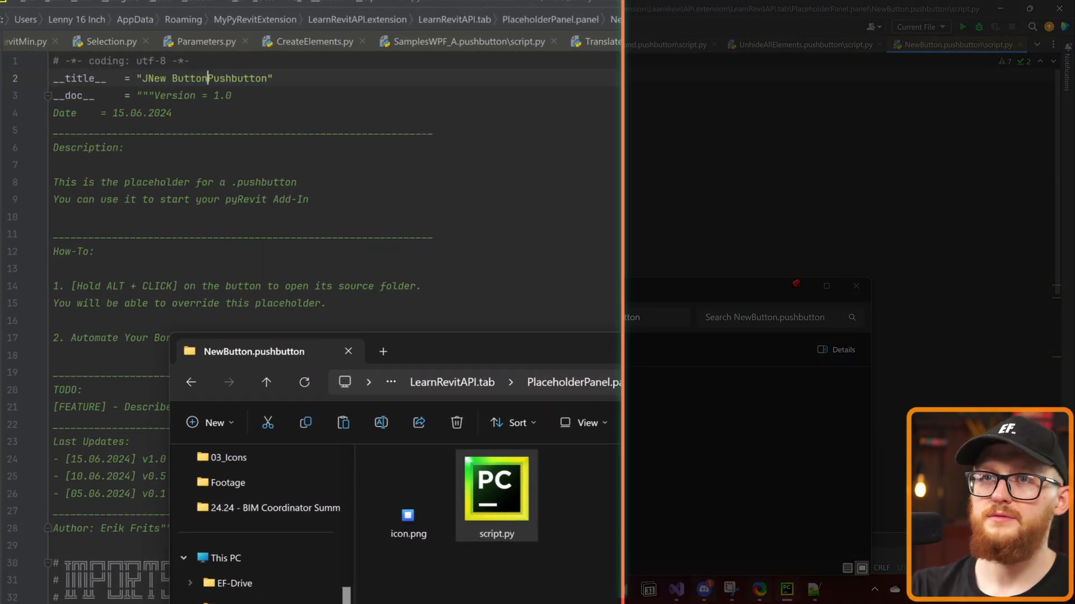
pyautogui.hotkey('ctrl', 'shift', 'Right')
pyautogui.press('BackSpace')
pyautogui.scroll(-5, 336, 210)
pyautogui.scroll(-5, 336, 210)
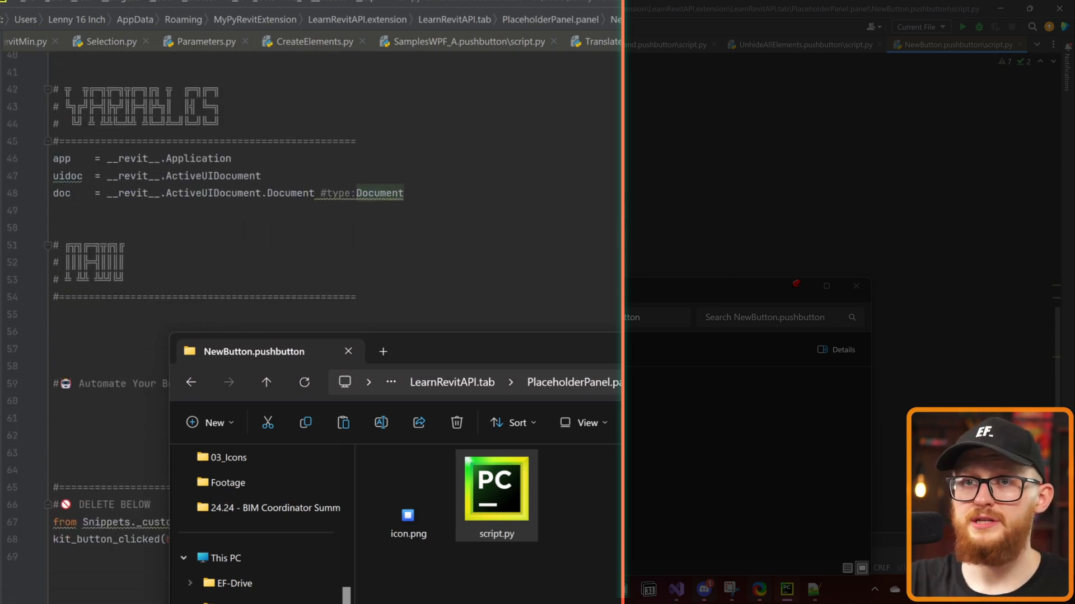
pyautogui.click(799, 289)
pyautogui.moveTo(59, 344); pyautogui.dragTo(54, 557)
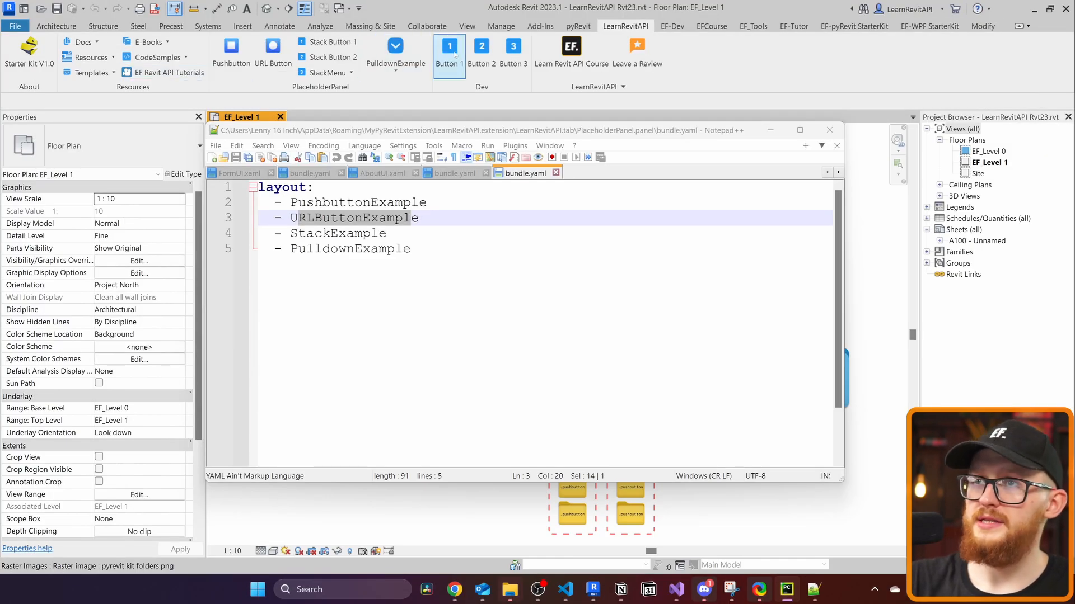
# Run Button 1, highlight its 'was Clicked' message and source-code hint, then close the output
pyautogui.click(450, 55)
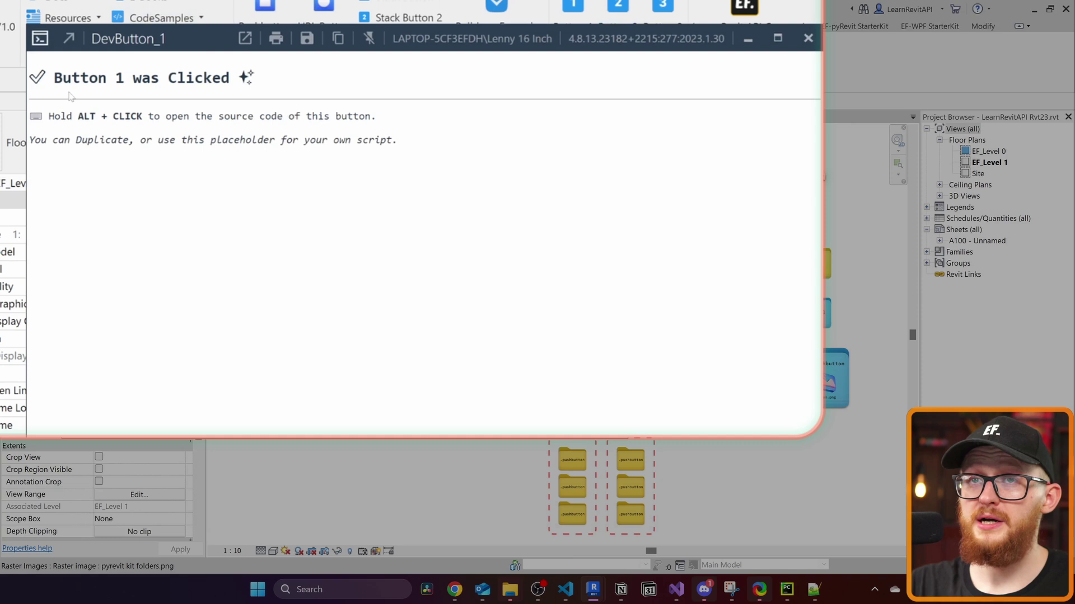
pyautogui.moveTo(54, 77); pyautogui.dragTo(162, 77)
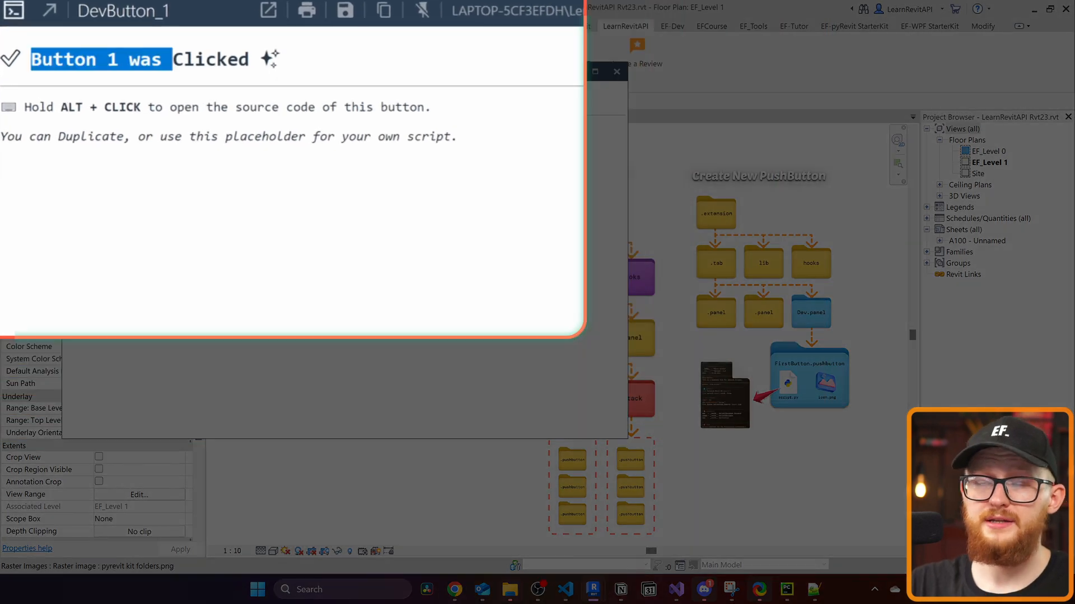
pyautogui.click(252, 210)
pyautogui.moveTo(25, 107); pyautogui.dragTo(431, 107)
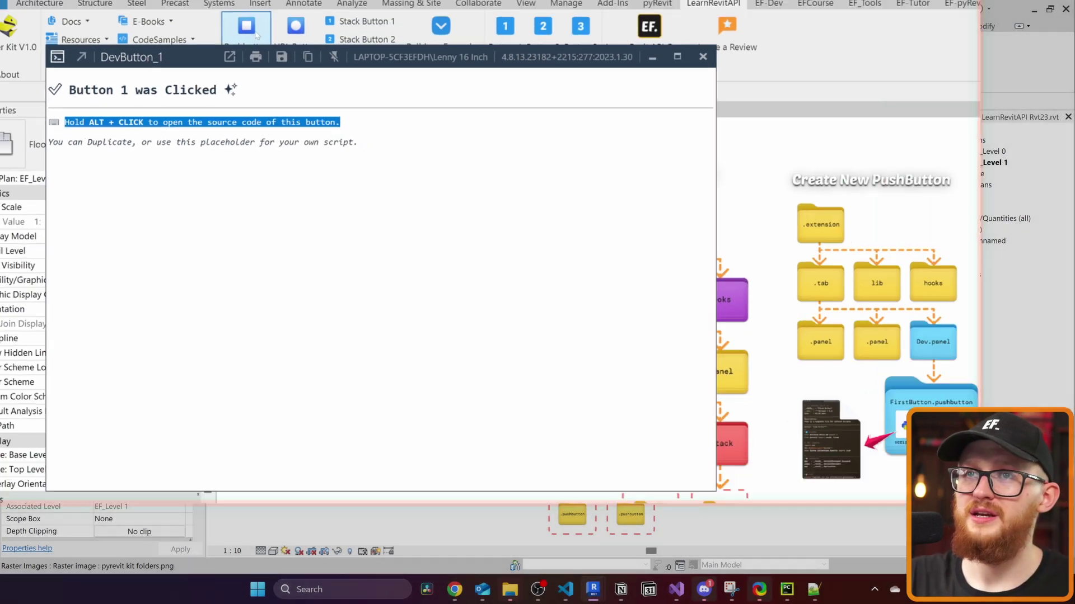
pyautogui.click(630, 88)
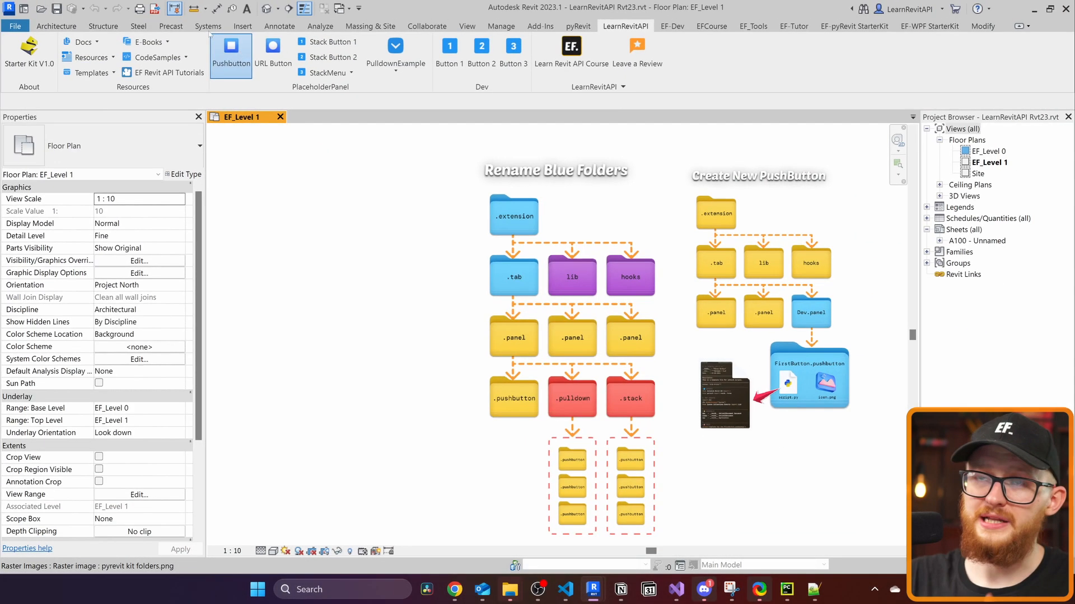
# Run the Pushbutton example and close its output window
pyautogui.click(231, 51)
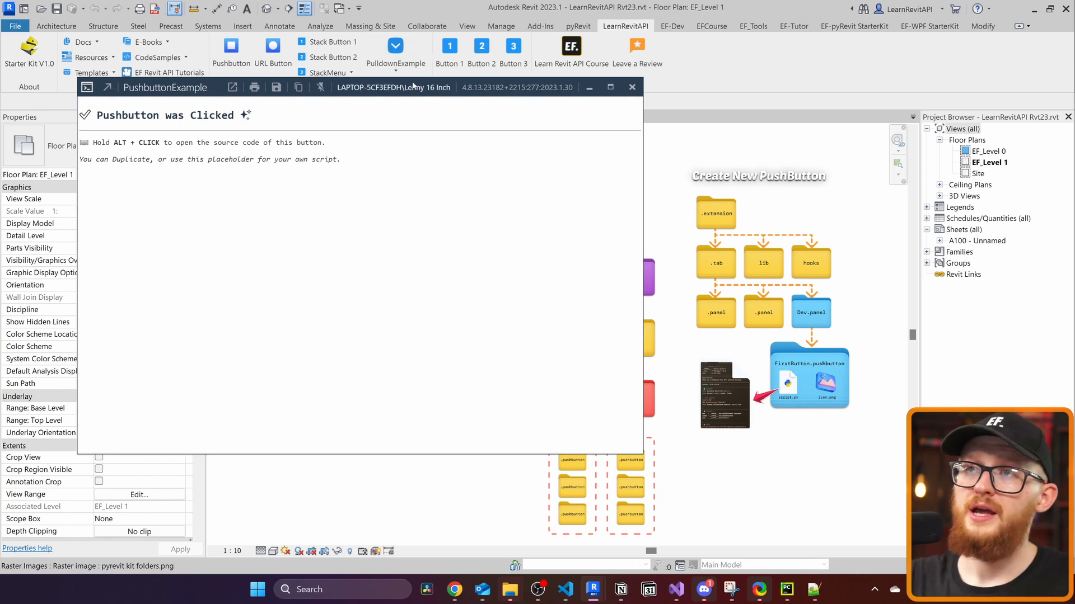
pyautogui.moveTo(377, 88); pyautogui.dragTo(393, 103)
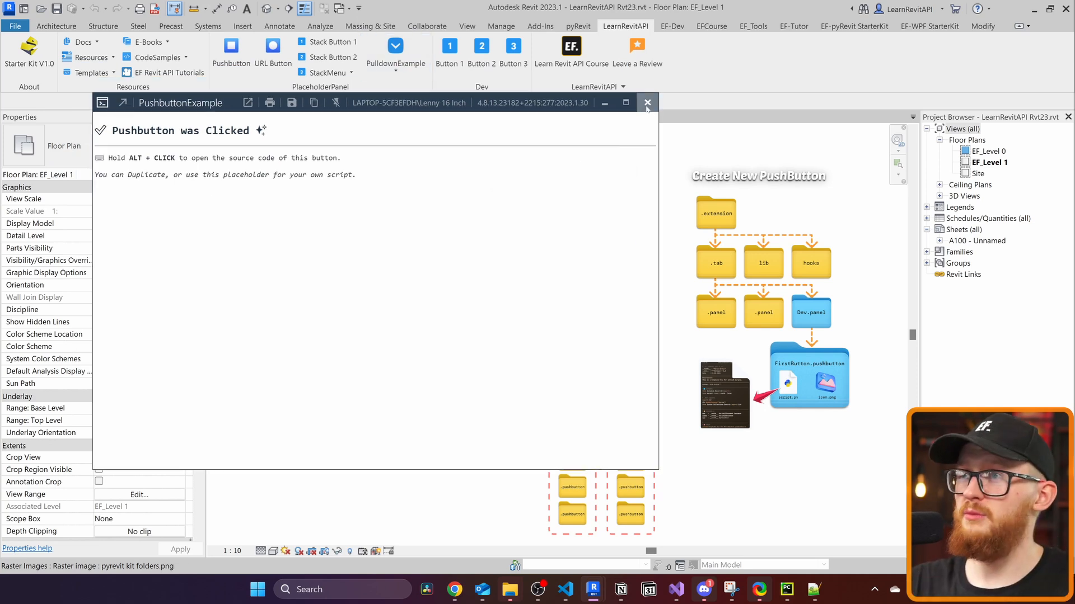
pyautogui.click(647, 103)
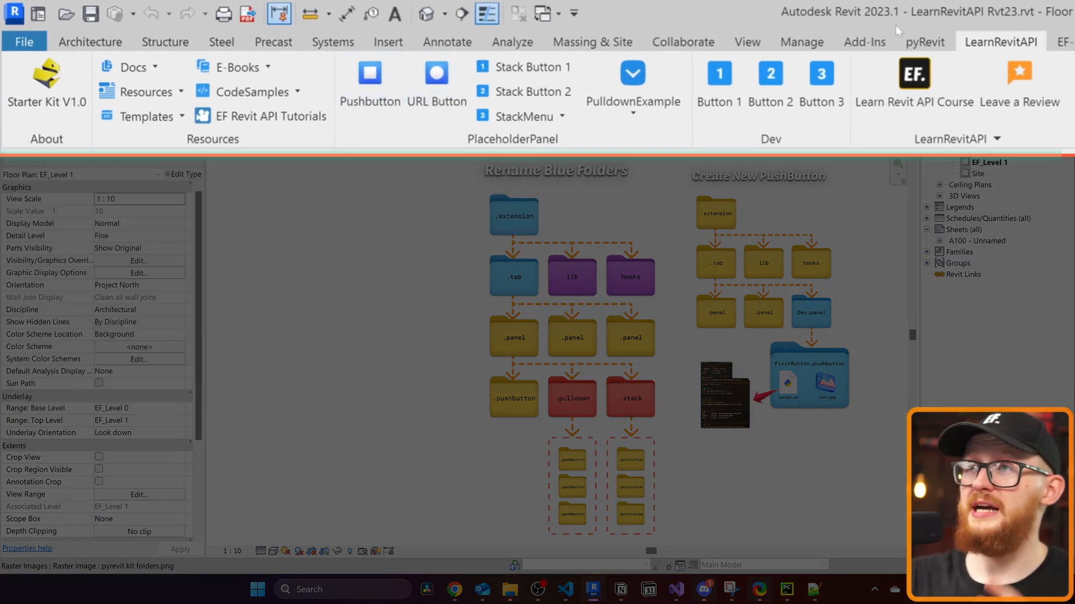
# Reload pyRevit extensions from the pyRevit tab and return to LearnRevitAPI
pyautogui.click(924, 42)
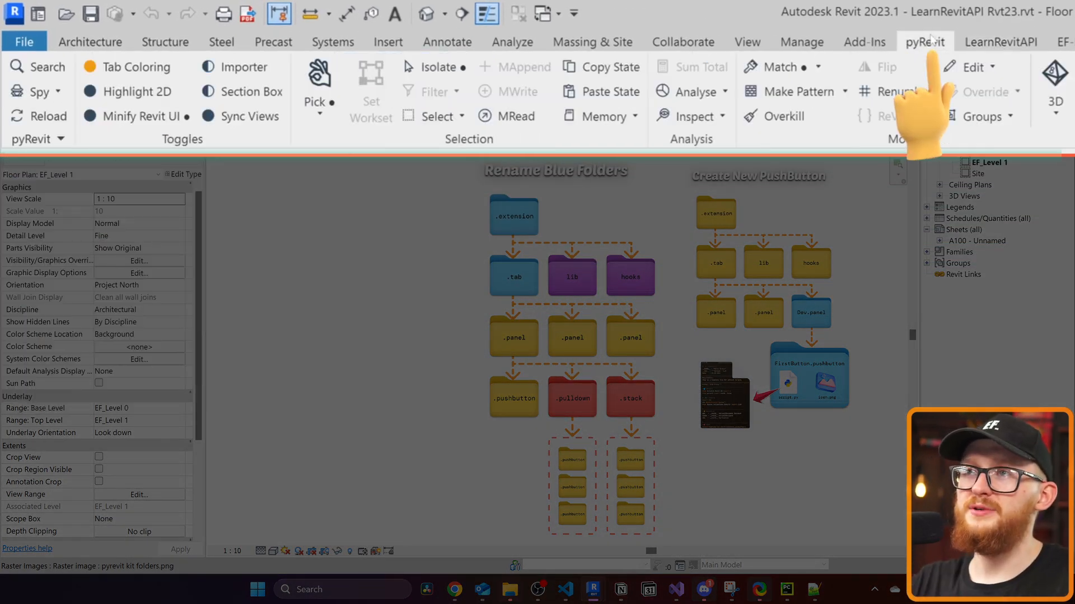
pyautogui.click(34, 117)
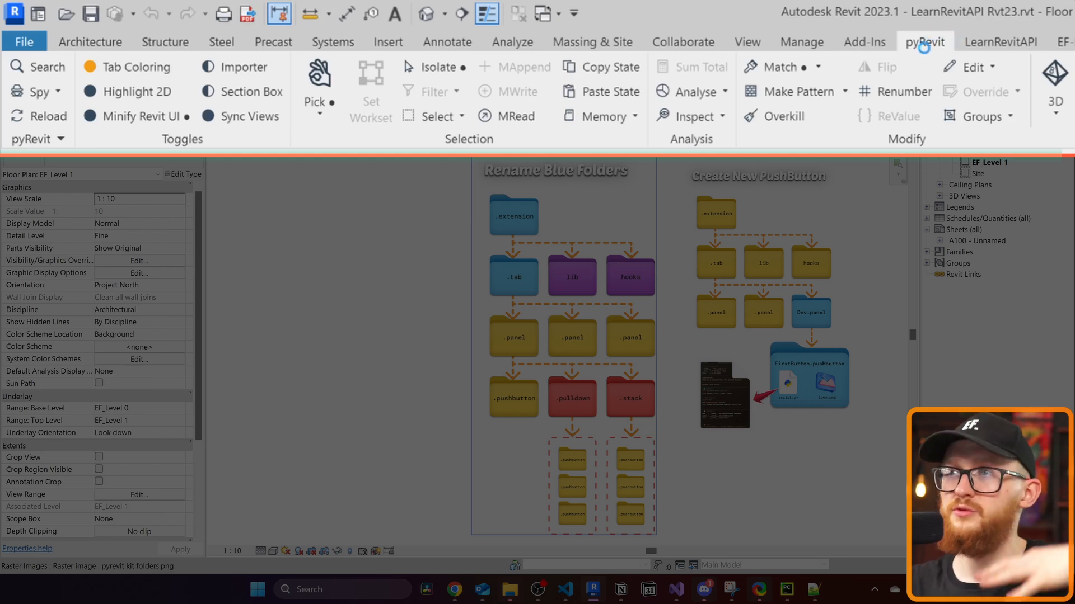
pyautogui.click(999, 42)
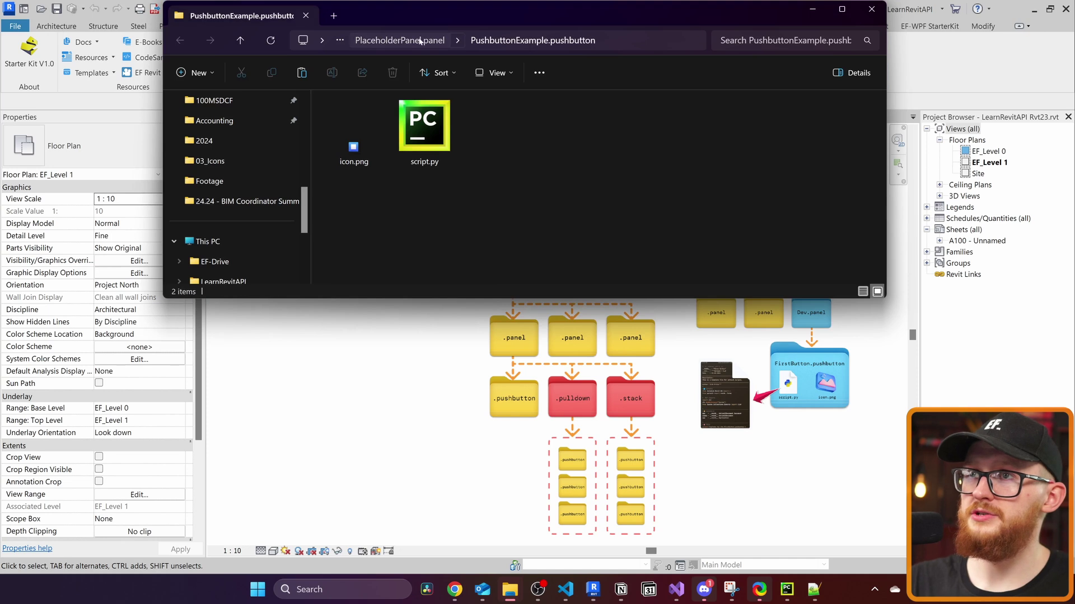
# Copy the NewButton.pushbutton folder name and reopen bundle.yaml in Notepad++
pyautogui.click(427, 41)
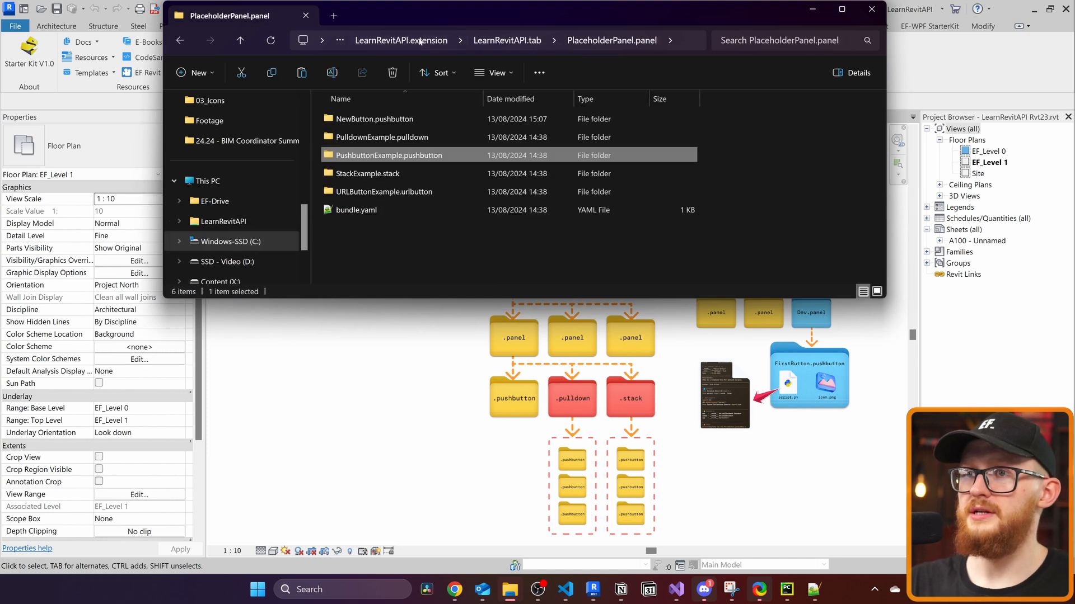
pyautogui.click(356, 211)
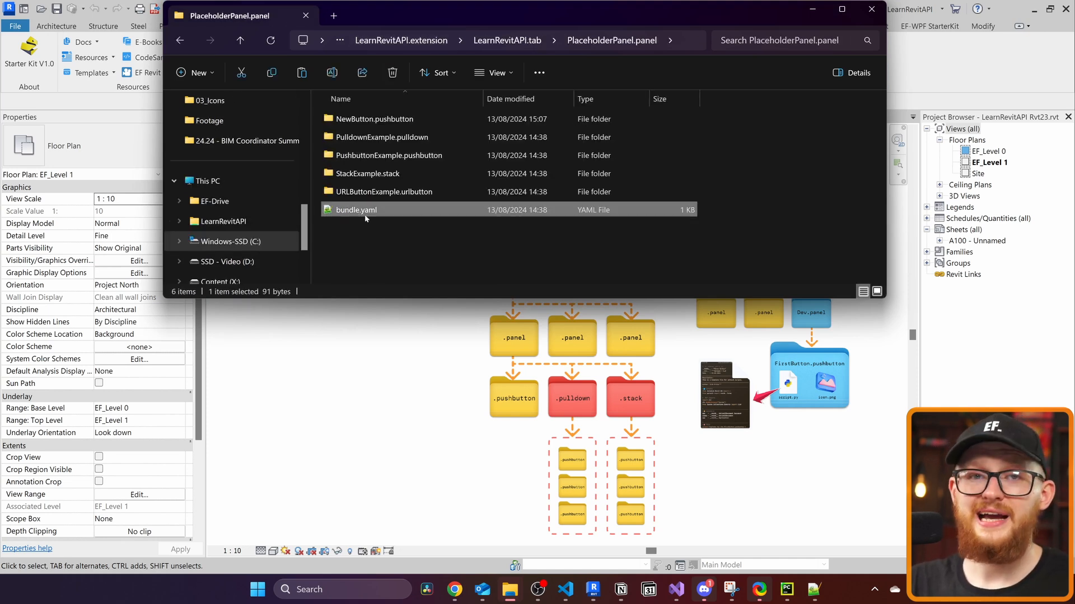
pyautogui.click(373, 118)
pyautogui.press('F2')
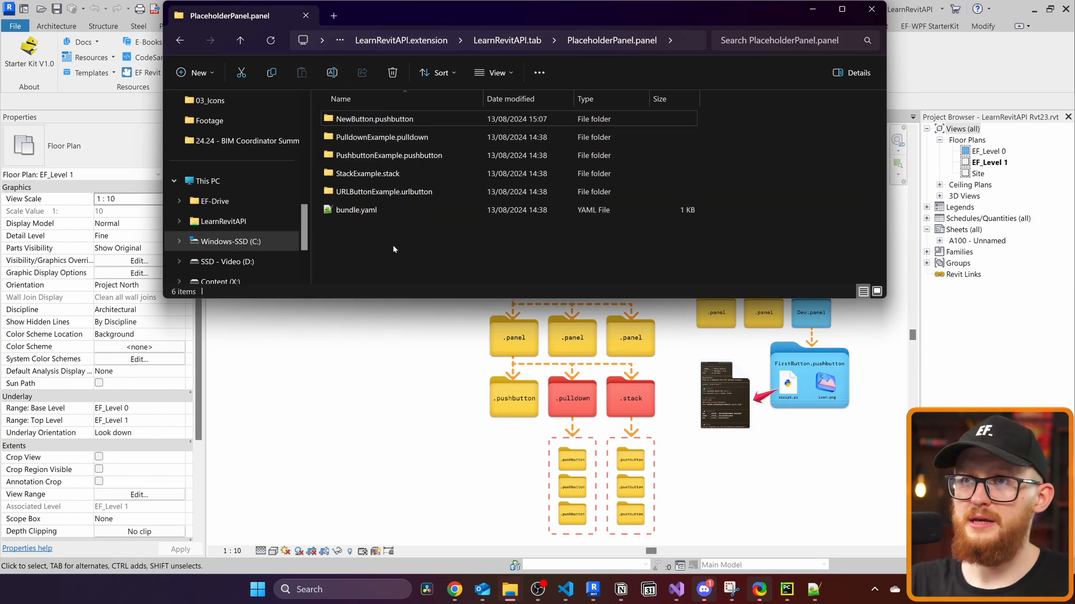
pyautogui.click(370, 213)
pyautogui.doubleClick(369, 211)
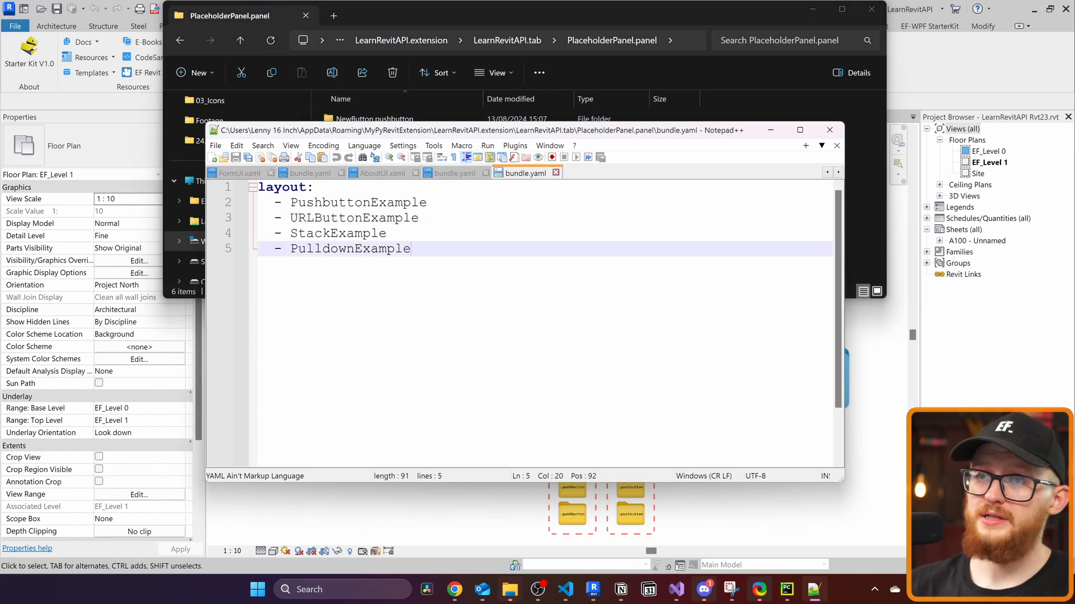
# Add NewButton as a layout entry without the .pushbutton extension, then close the editor
pyautogui.click(504, 264)
pyautogui.write('NewButton.pushbutton')
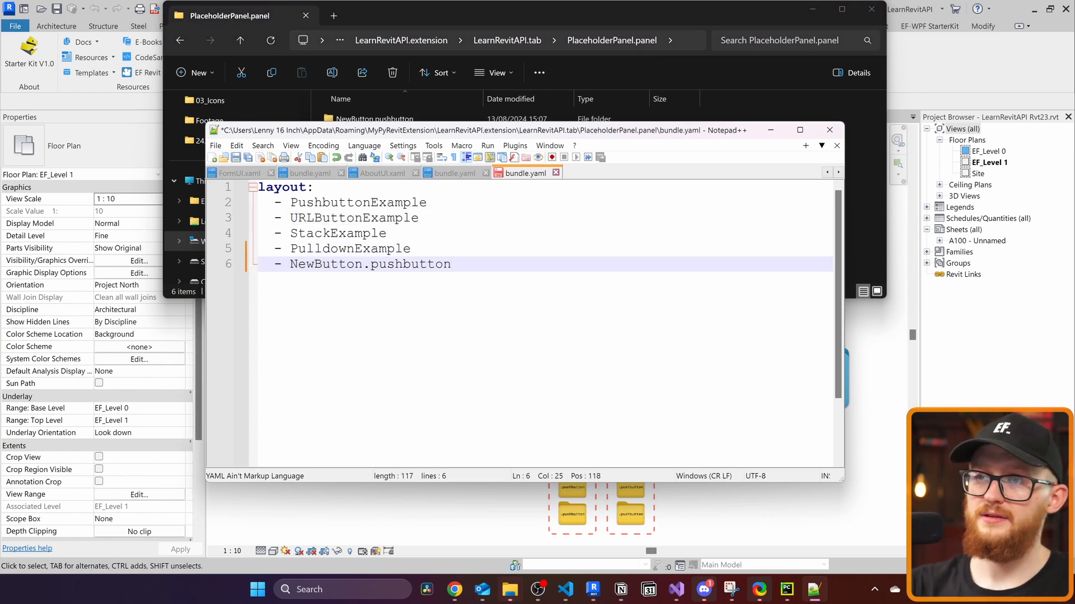
pyautogui.hotkey('ctrl', 'shift', 'Left')
pyautogui.press('BackSpace')
pyautogui.press('BackSpace')
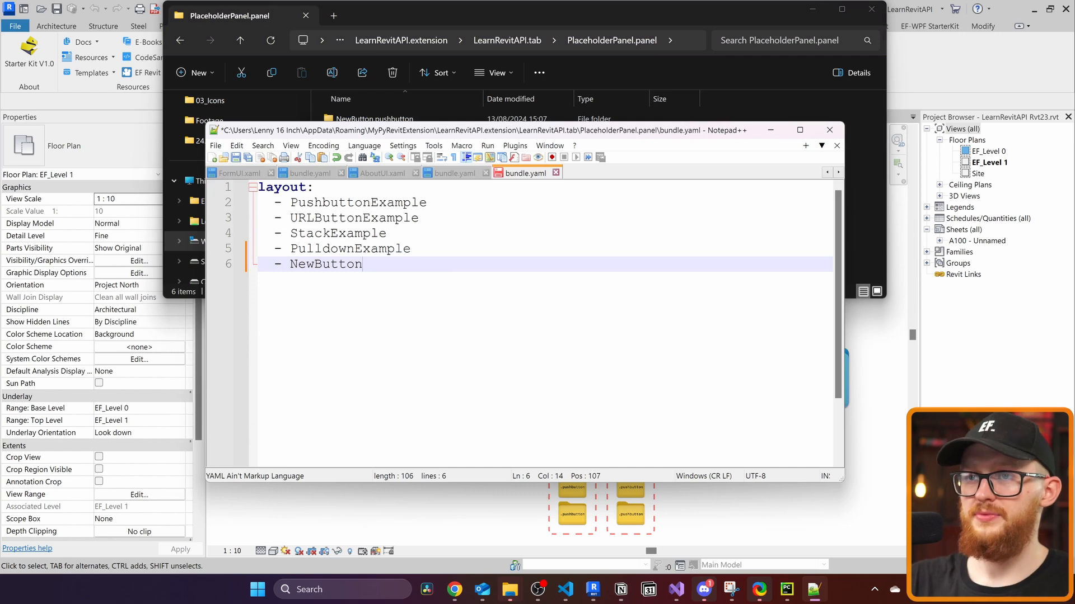
pyautogui.click(828, 130)
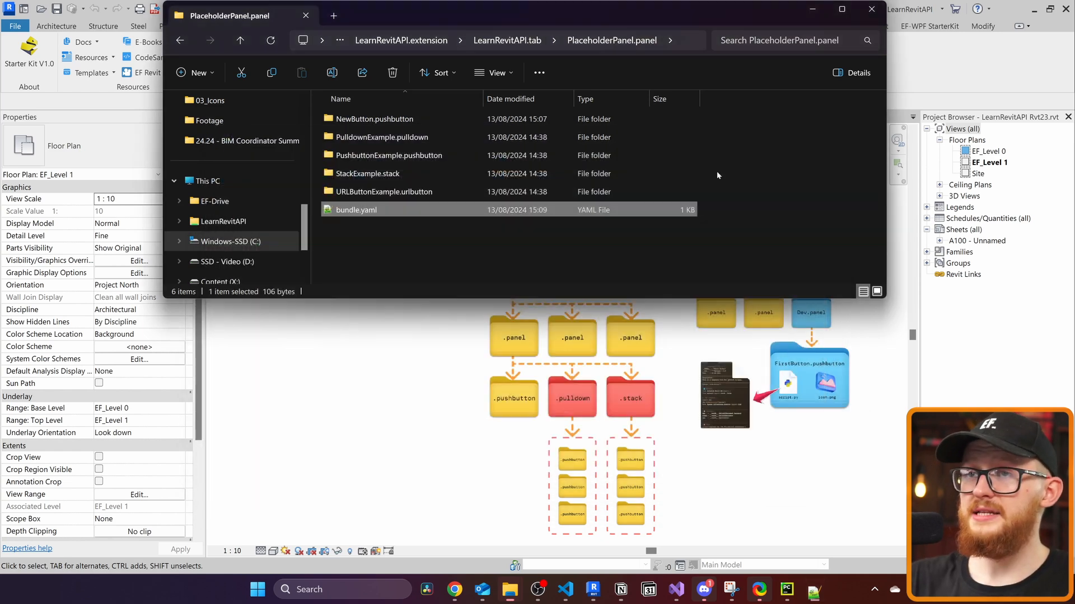
# Delete bundle.yaml from the PlaceholderPanel.panel folder and review the remaining button folders
pyautogui.moveTo(405, 244); pyautogui.dragTo(354, 211)
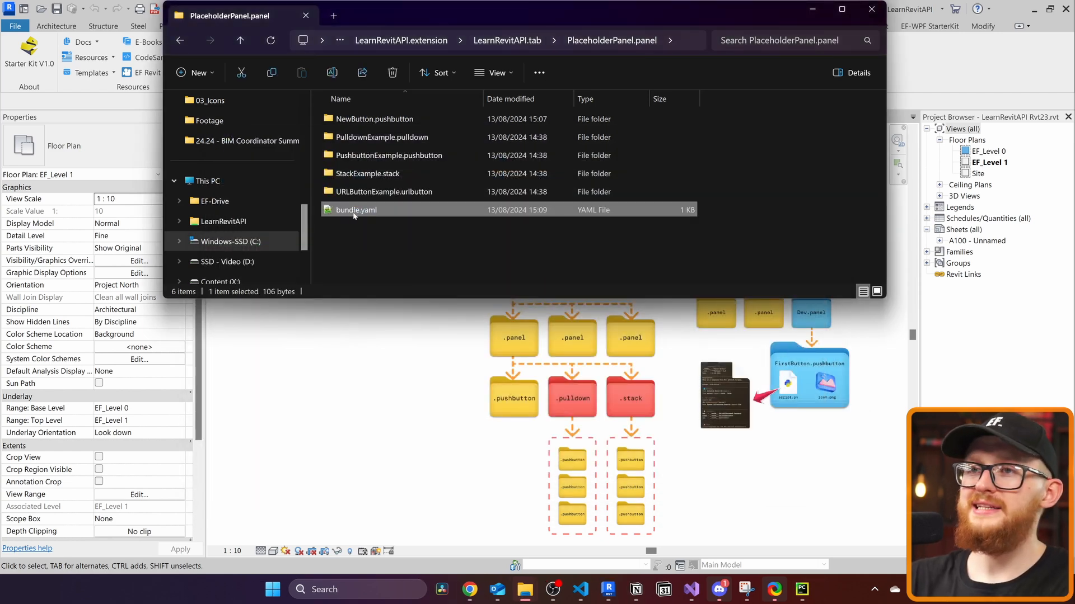
pyautogui.press('Delete')
pyautogui.moveTo(418, 239); pyautogui.dragTo(378, 118)
pyautogui.click(382, 219)
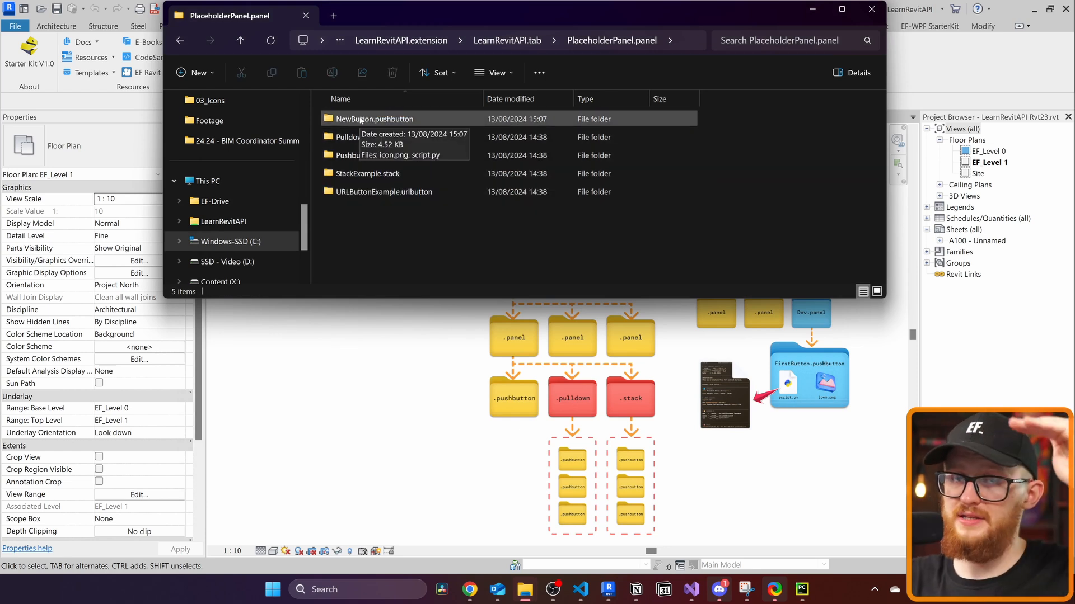
# Point out the NewButton, PulldownExample and PushbuttonExample folders, then restore bundle.yaml with undo
pyautogui.click(361, 118)
pyautogui.click(361, 137)
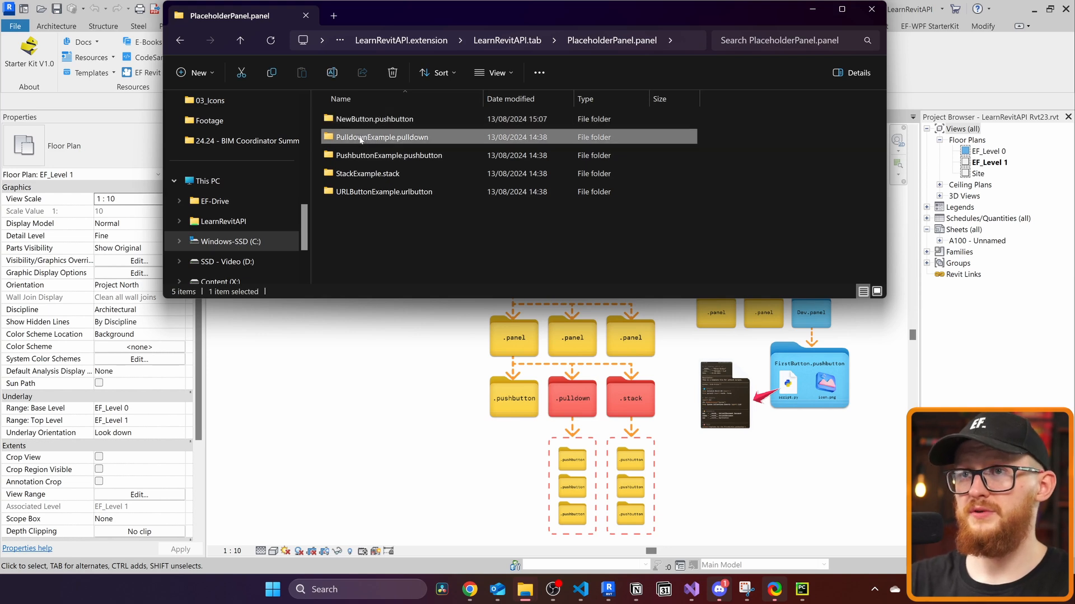
pyautogui.click(363, 156)
pyautogui.click(369, 234)
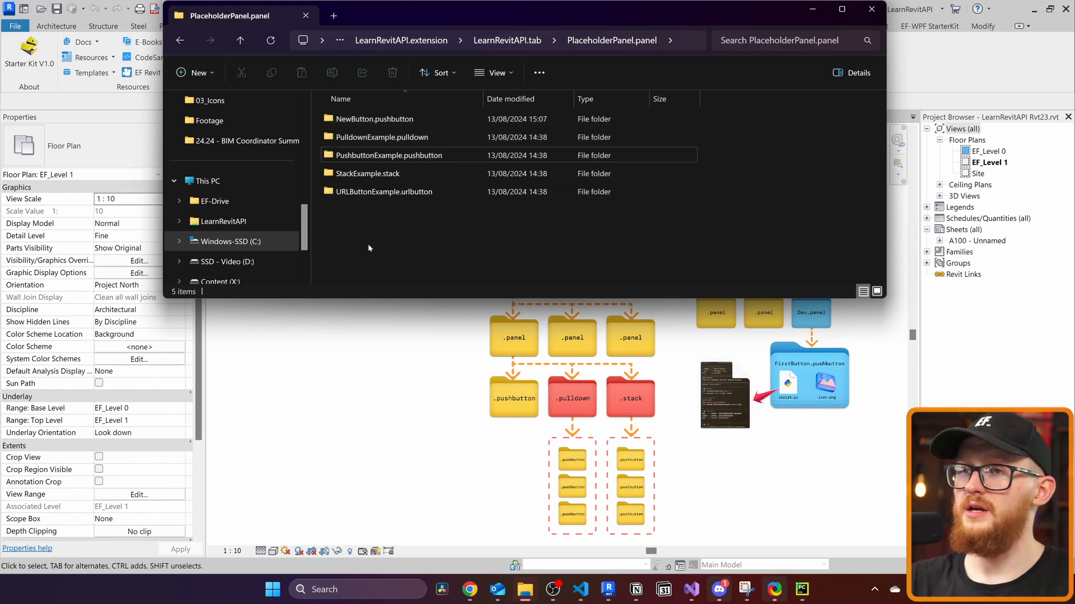
pyautogui.hotkey('ctrl', 'z')
# Bring Revit forward and reload pyRevit, confirming with Yes
pyautogui.click(373, 353)
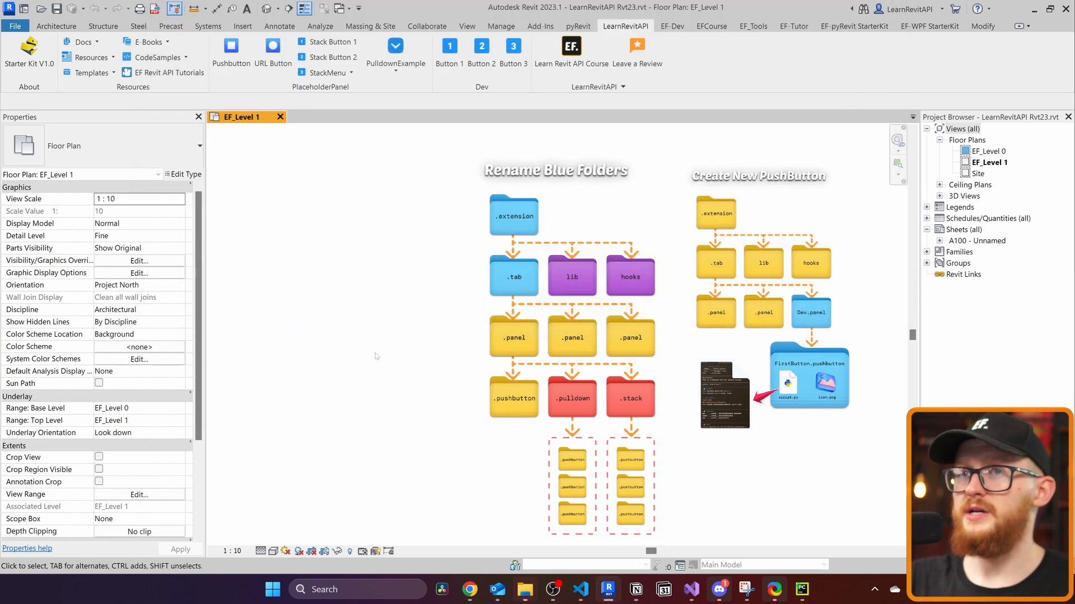
pyautogui.click(578, 26)
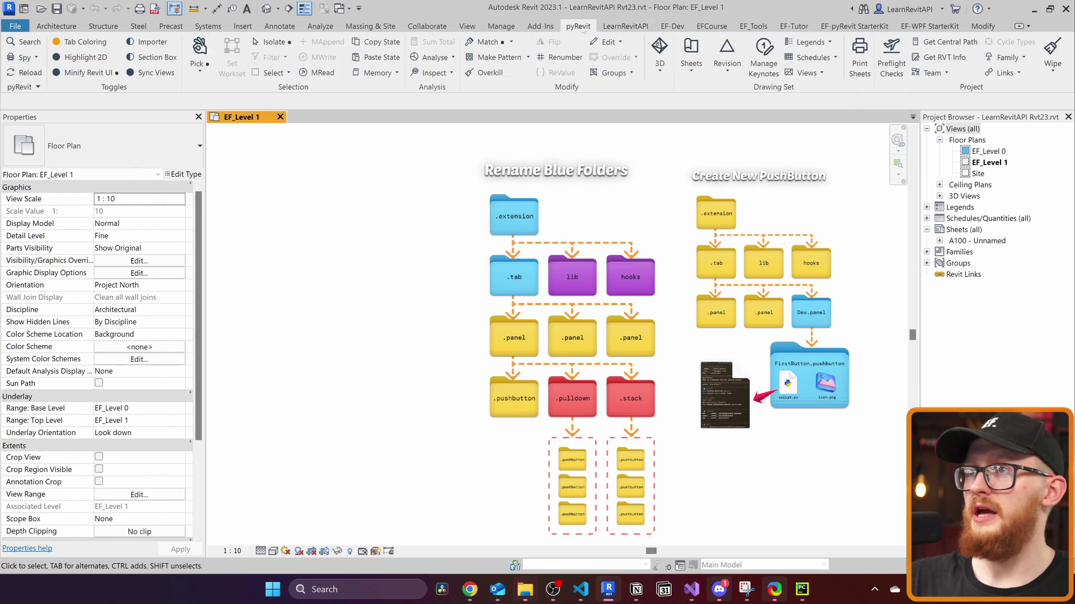
pyautogui.click(22, 72)
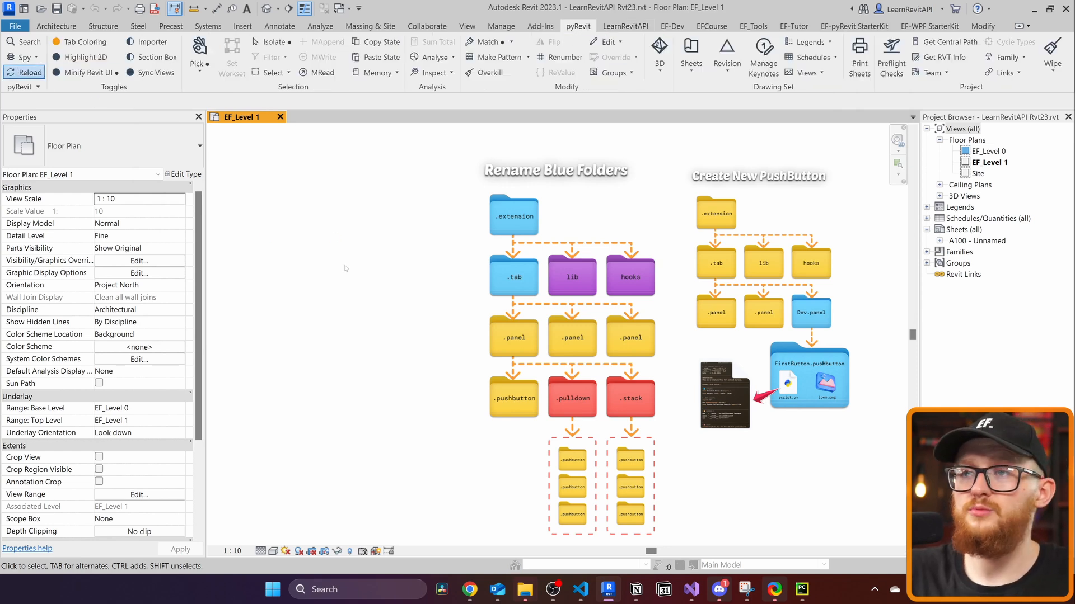
pyautogui.click(600, 361)
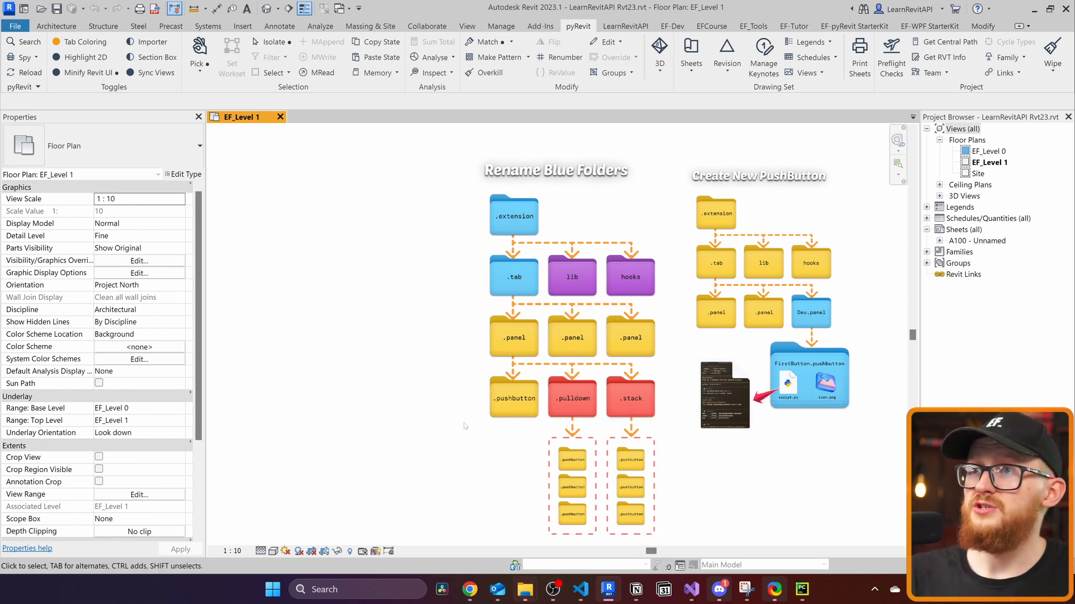
# Confirm bundle.yaml is back in the panel folder, then show the LearnRevitAPI tab with New Button
pyautogui.click(525, 590)
pyautogui.click(630, 516)
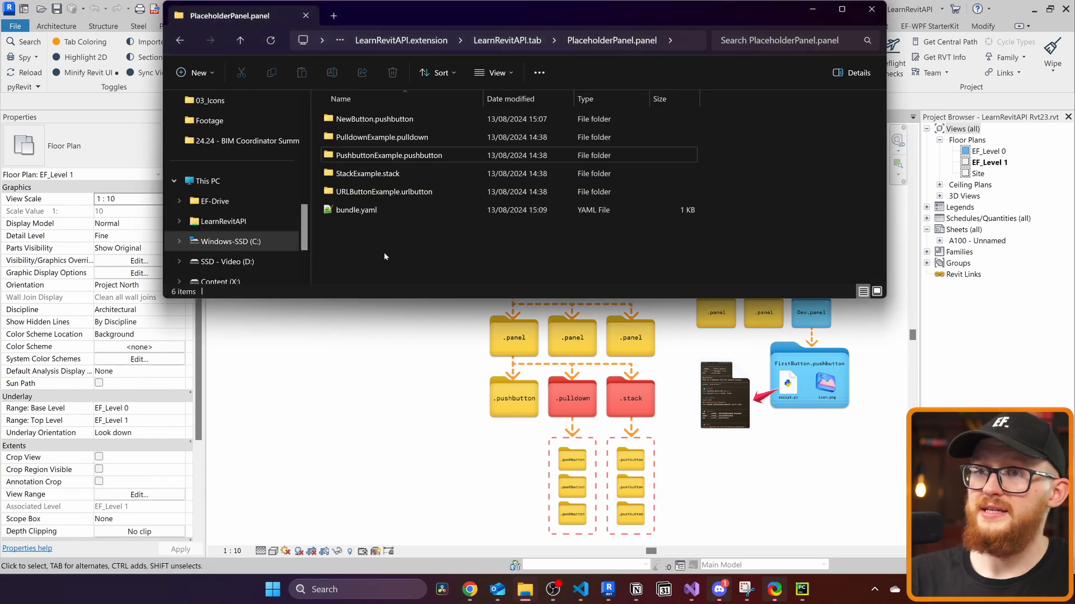
pyautogui.click(361, 210)
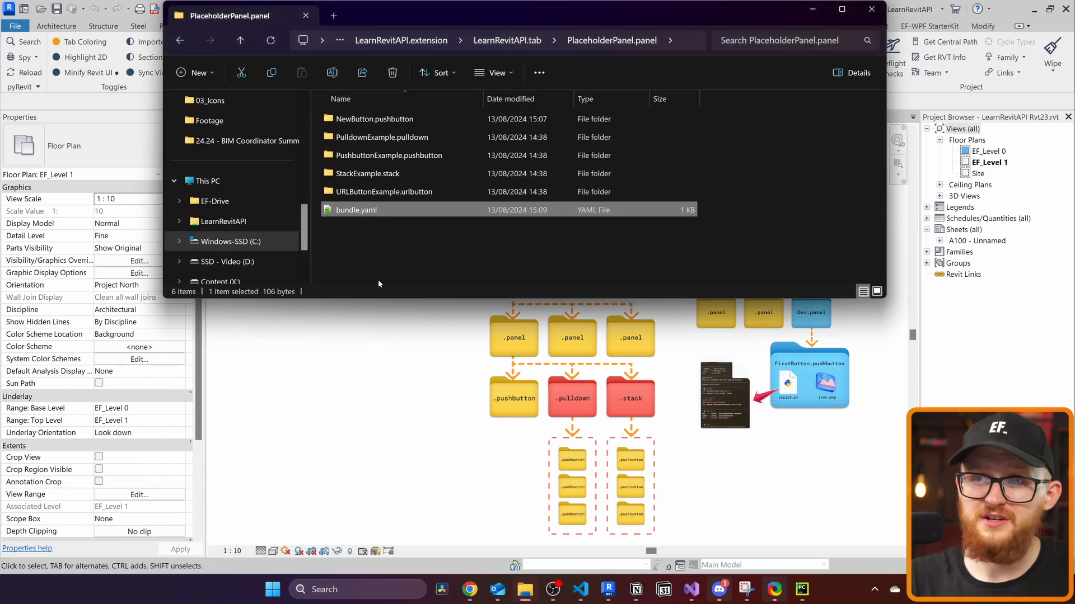
pyautogui.click(608, 590)
pyautogui.click(625, 26)
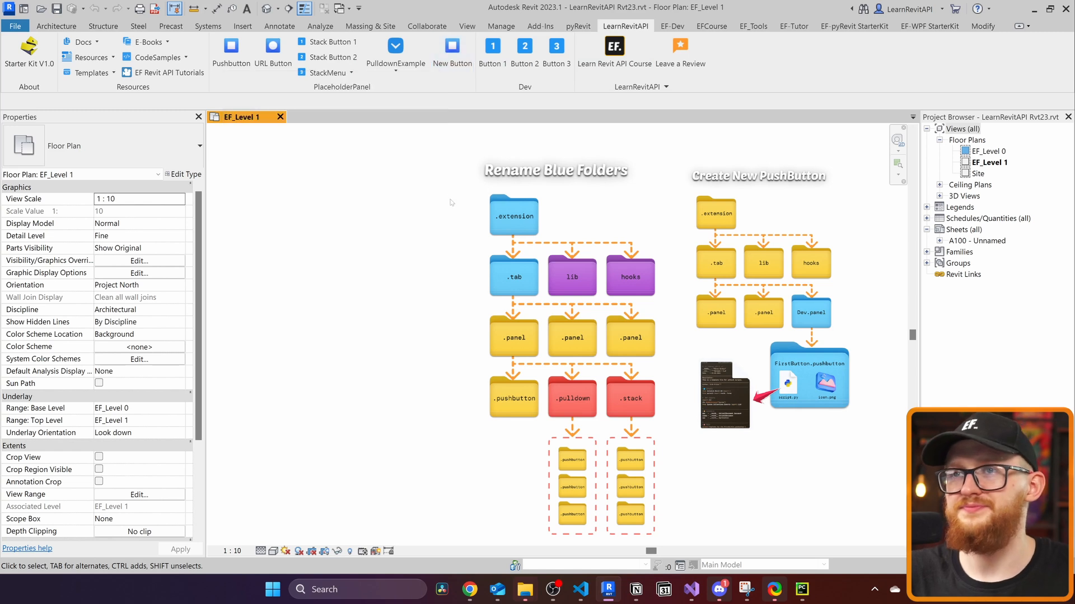
# Run Pulldown Button 2 from the PulldownExample dropdown and view its 'was Clicked' output
pyautogui.click(396, 63)
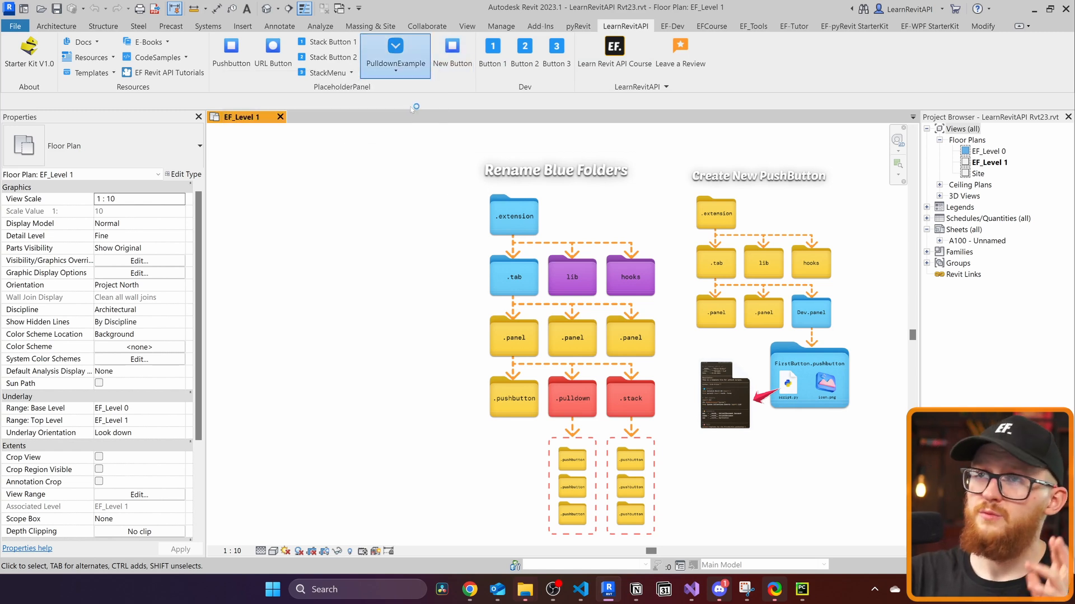
pyautogui.click(396, 112)
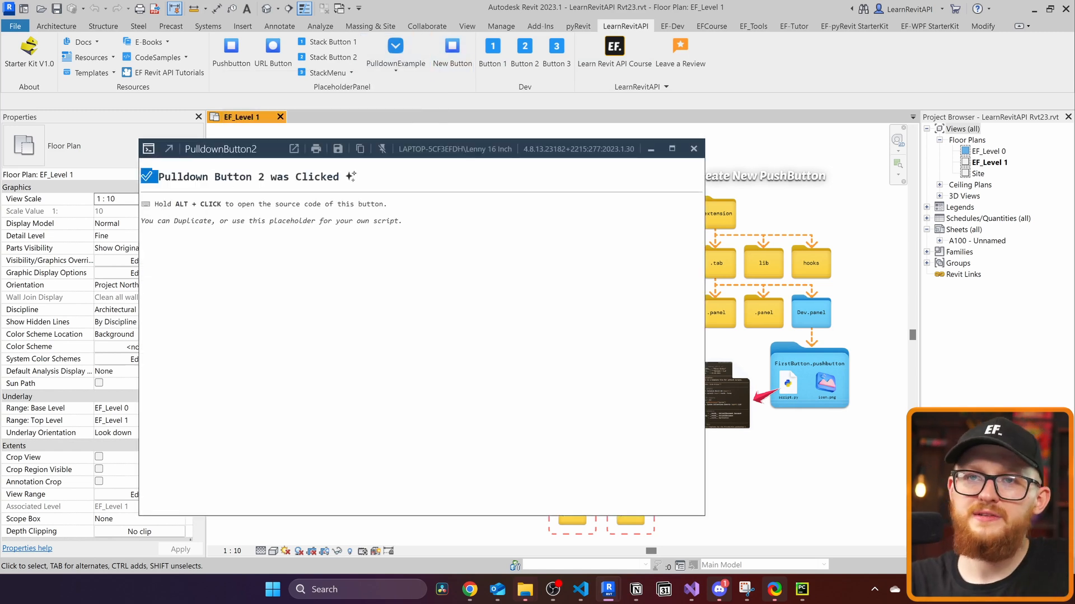
pyautogui.tripleClick(351, 177)
pyautogui.click(395, 314)
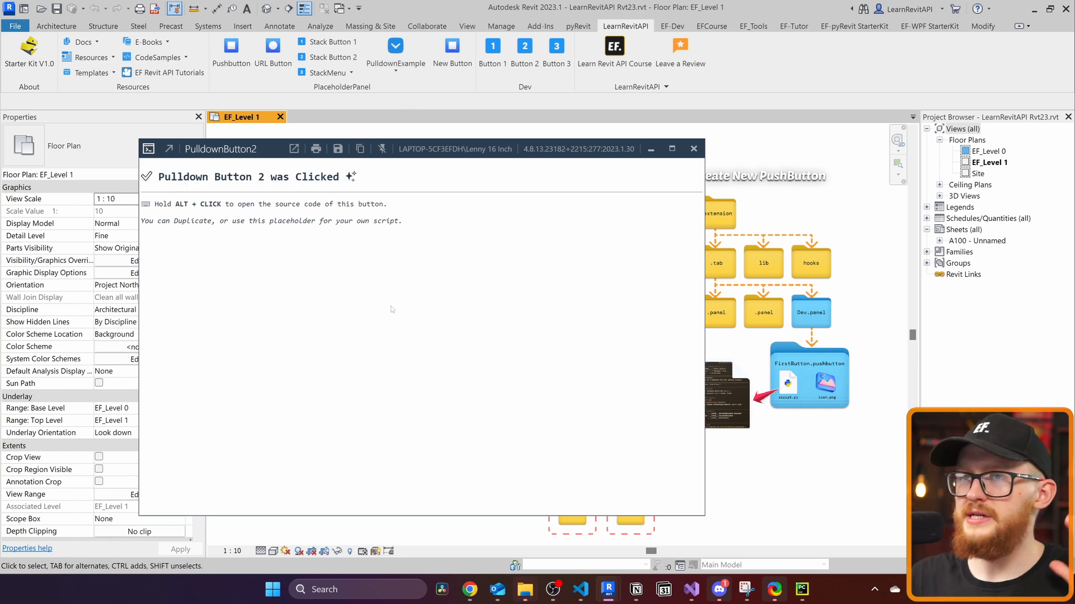
# Browse the LearnRevitAPI.extension folder in Explorer, peeking into lib and then opening hooks
pyautogui.click(525, 588)
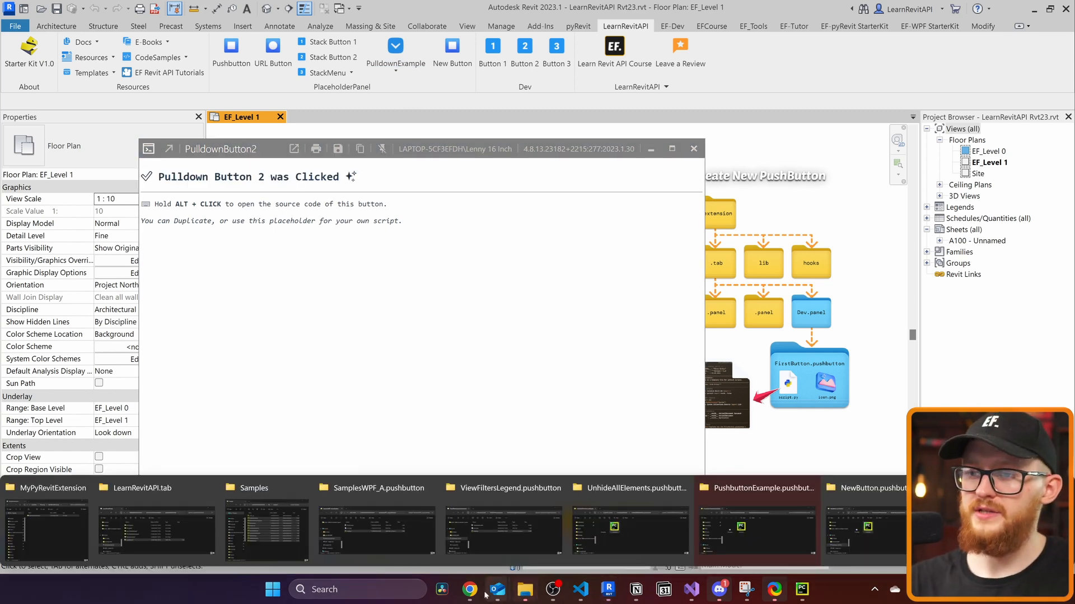
pyautogui.click(630, 521)
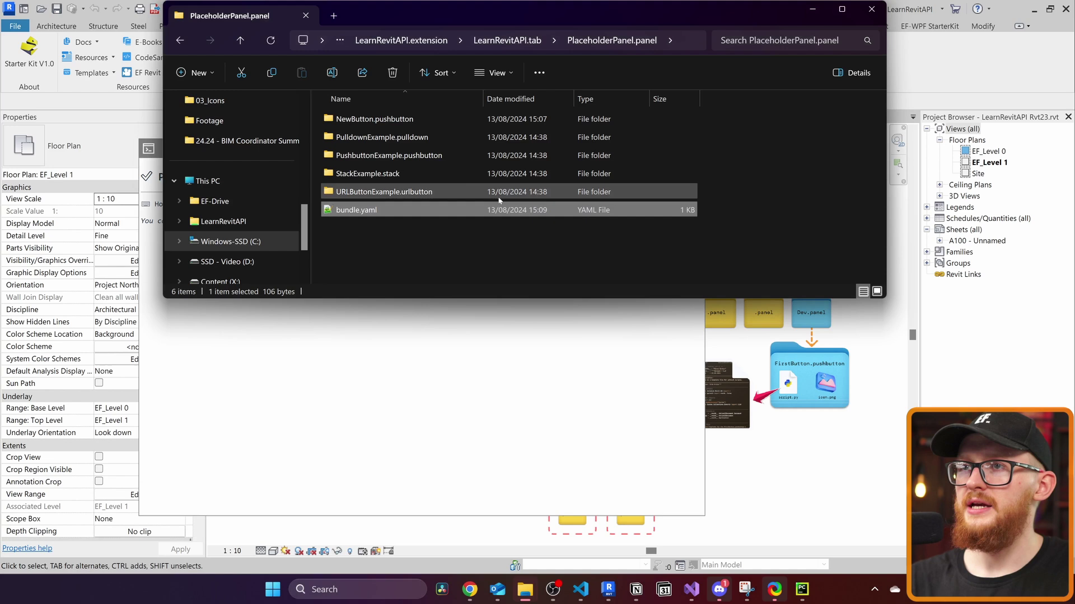
pyautogui.click(401, 40)
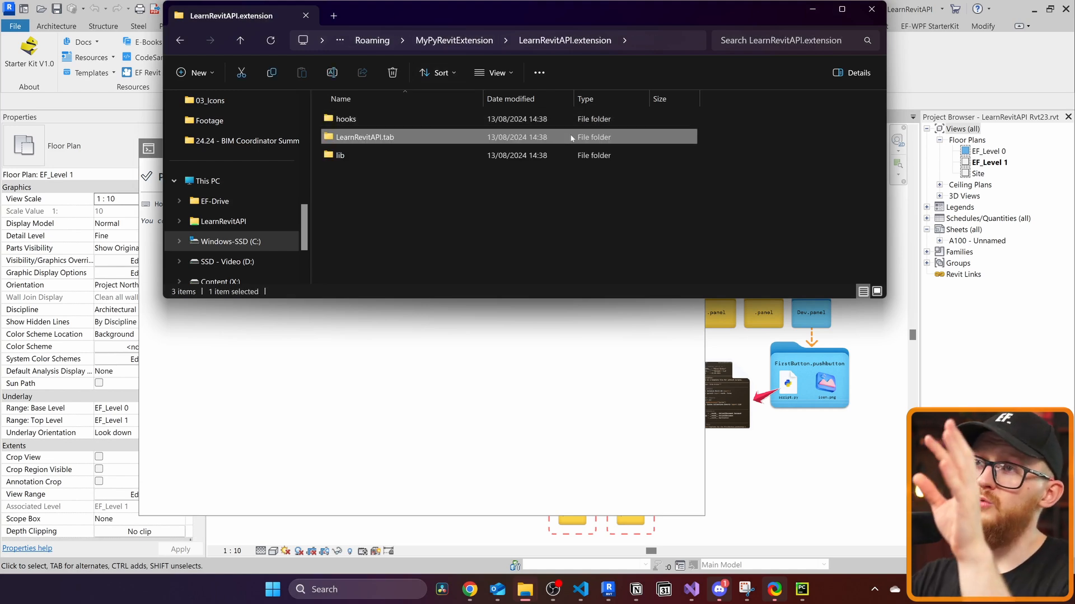
pyautogui.click(479, 201)
pyautogui.doubleClick(341, 156)
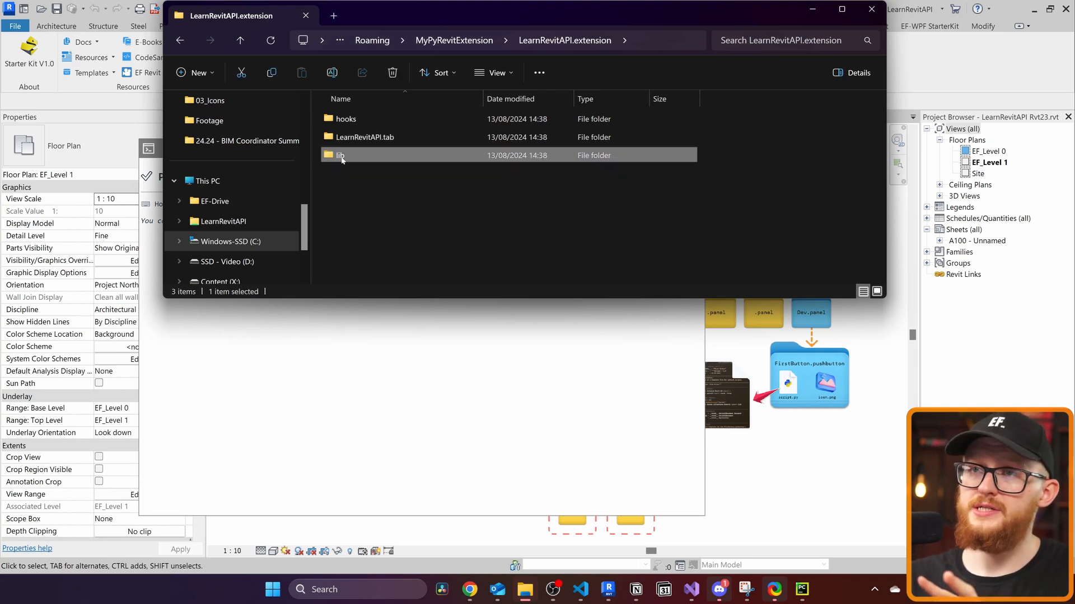
pyautogui.hotkey('alt', 'Left')
pyautogui.doubleClick(345, 119)
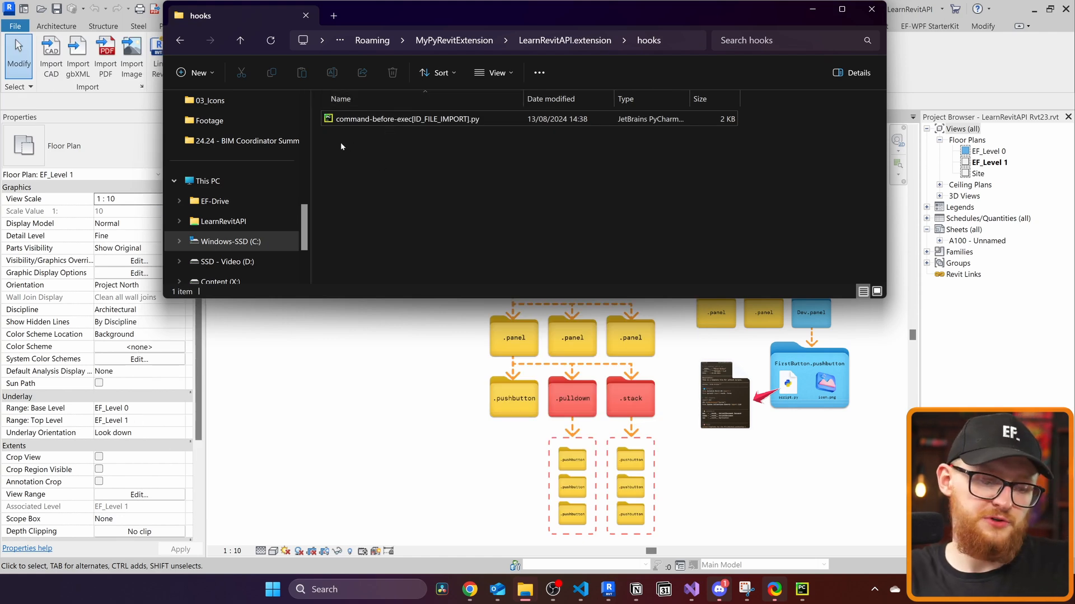
# Open command-before-exec[ID_FILE_IMPORT].py in PyCharm, highlight its commented hook code, and return to Revit
pyautogui.doubleClick(407, 119)
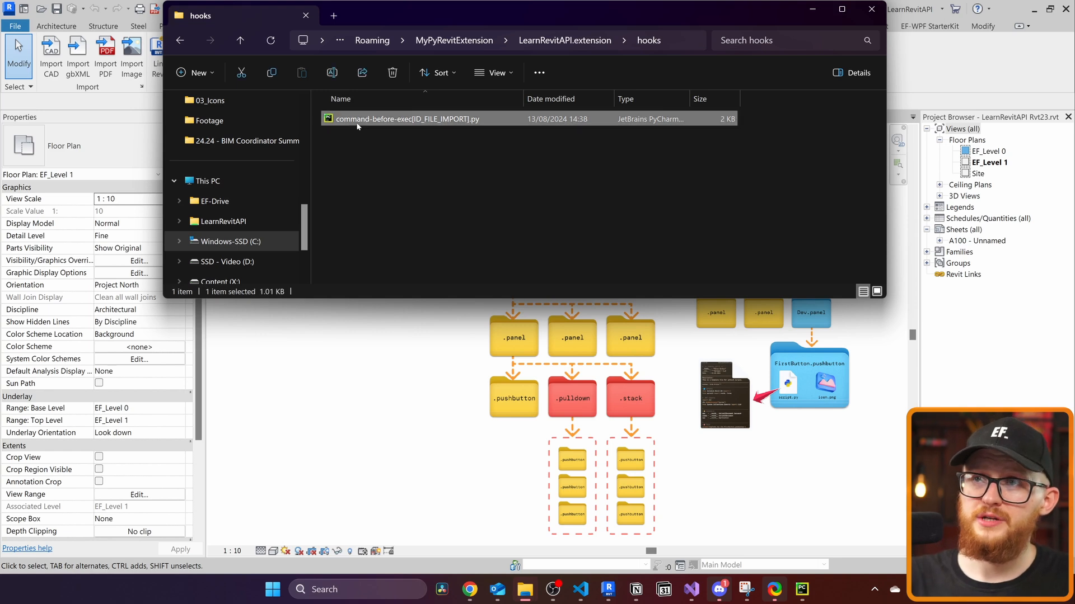
pyautogui.hotkey('shift', 'Up')
pyautogui.hotkey('shift', 'Up')
pyautogui.hotkey('shift', 'Up')
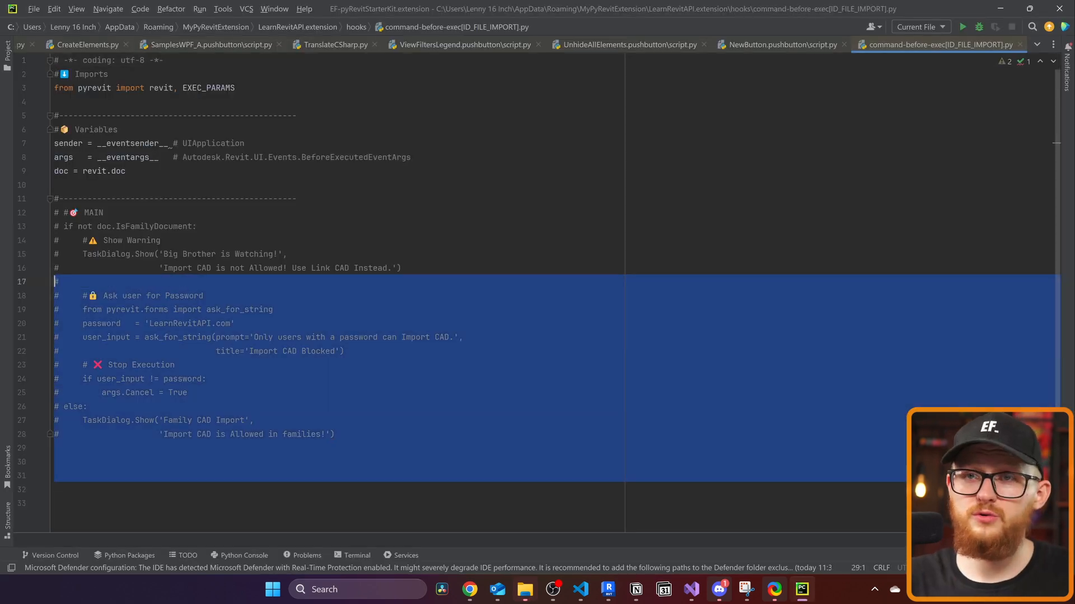
pyautogui.hotkey('shift', 'Up')
pyautogui.hotkey('shift', 'Up')
pyautogui.hotkey('shift', 'Up')
pyautogui.hotkey('shift', 'Down')
pyautogui.hotkey('shift', 'Down')
pyautogui.hotkey('shift', 'Down')
pyautogui.hotkey('shift', 'Up')
pyautogui.hotkey('shift', 'Up')
pyautogui.hotkey('shift', 'Up')
pyautogui.hotkey('shift', 'Down')
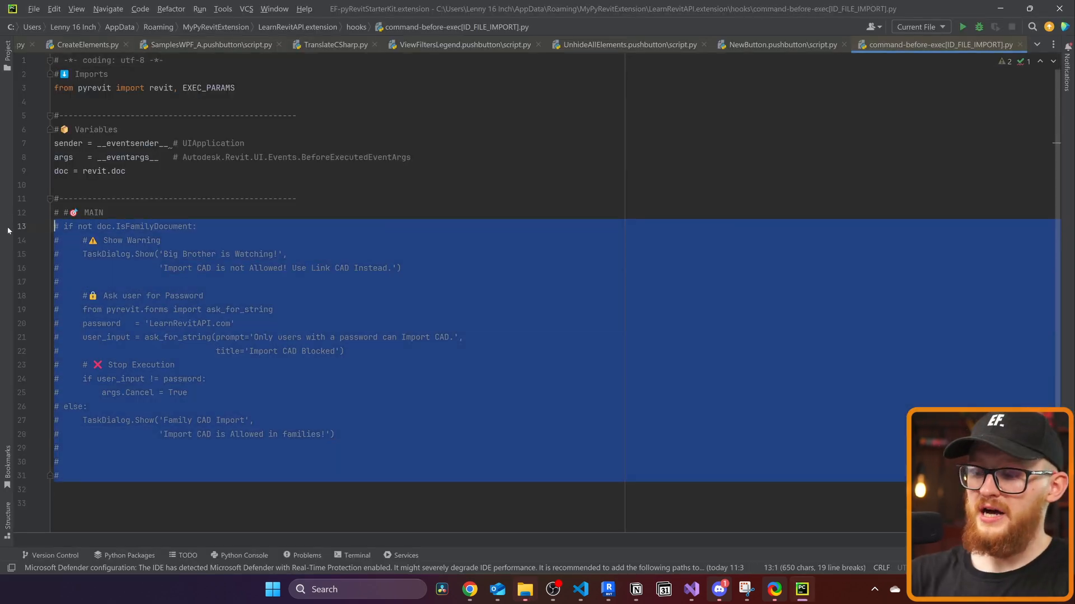
pyautogui.hotkey('alt', 'Tab')
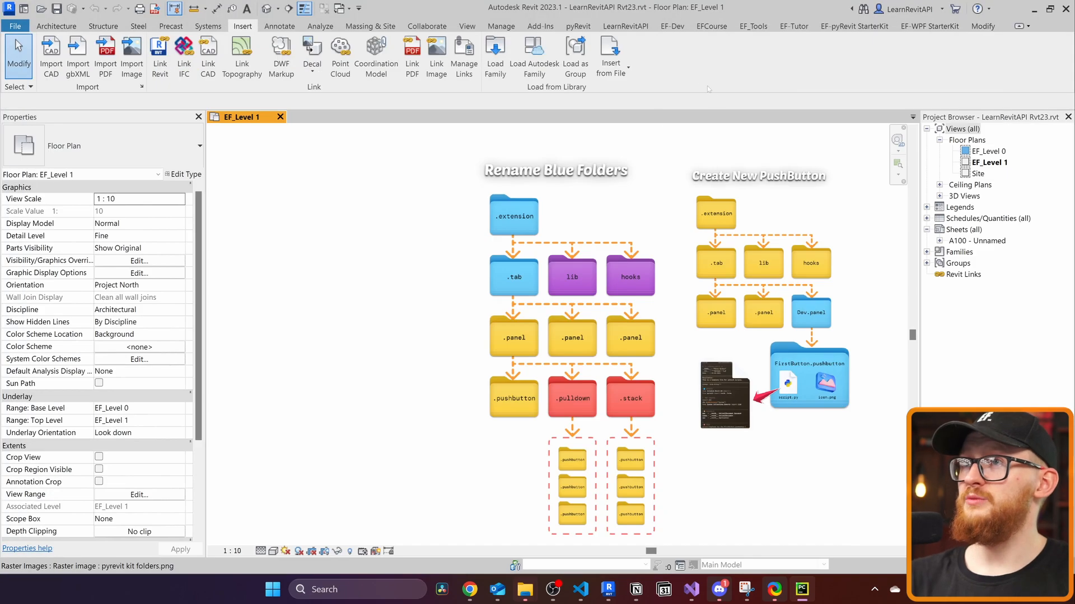
pyautogui.click(578, 26)
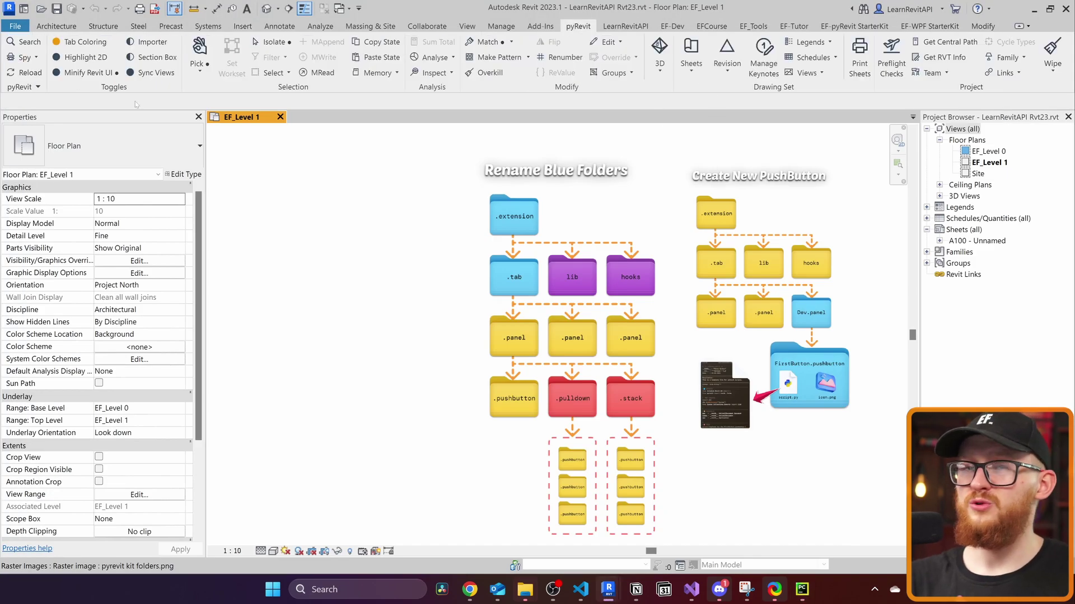
# Reload pyRevit so the import-CAD hook is active, then show the Insert ribbon's import tools
pyautogui.click(30, 72)
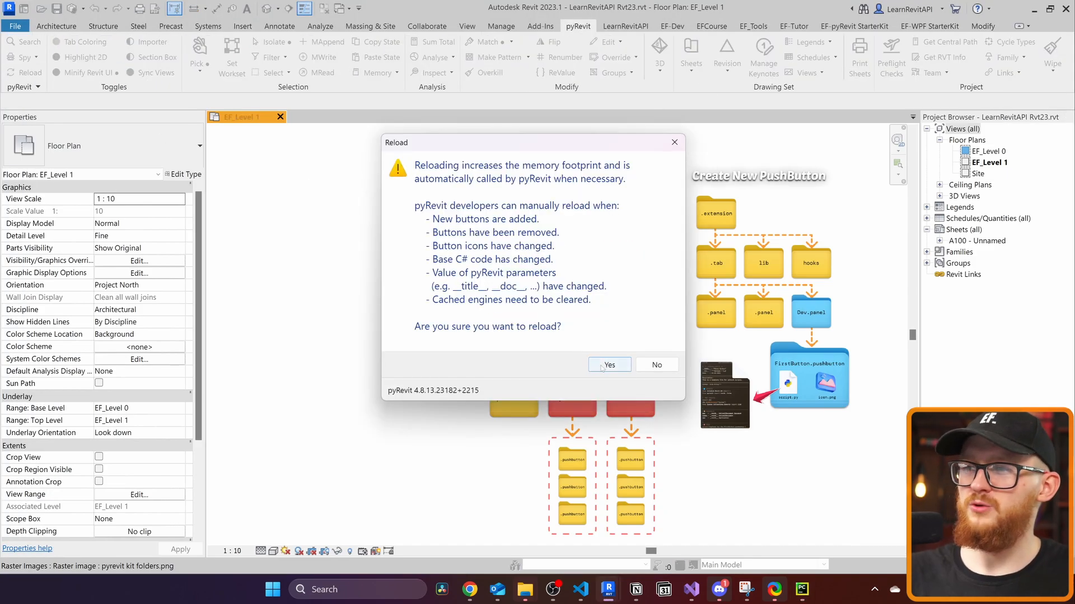
pyautogui.click(604, 370)
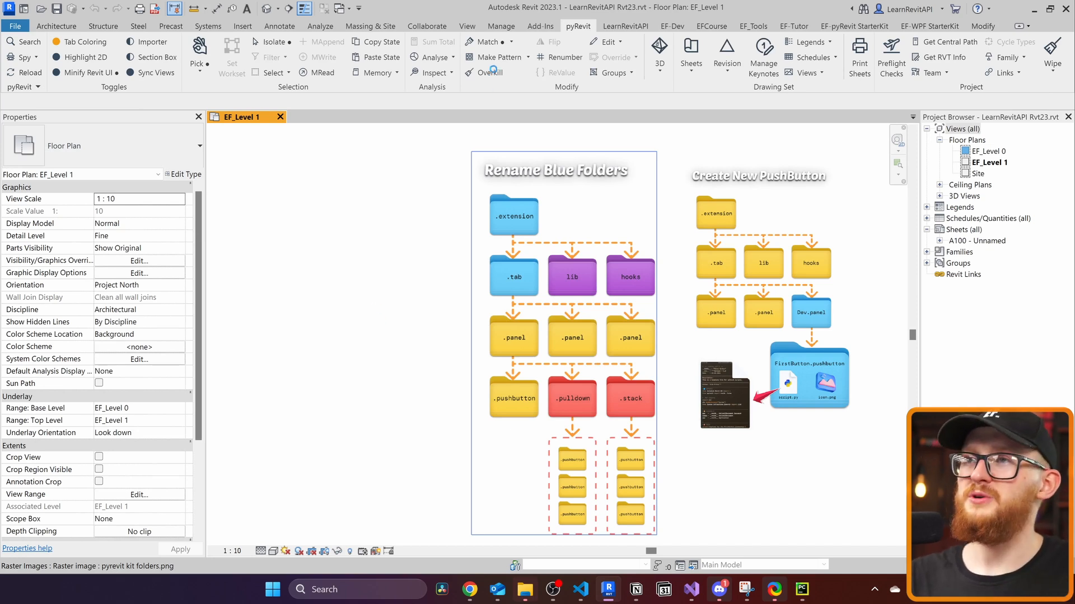
pyautogui.click(624, 25)
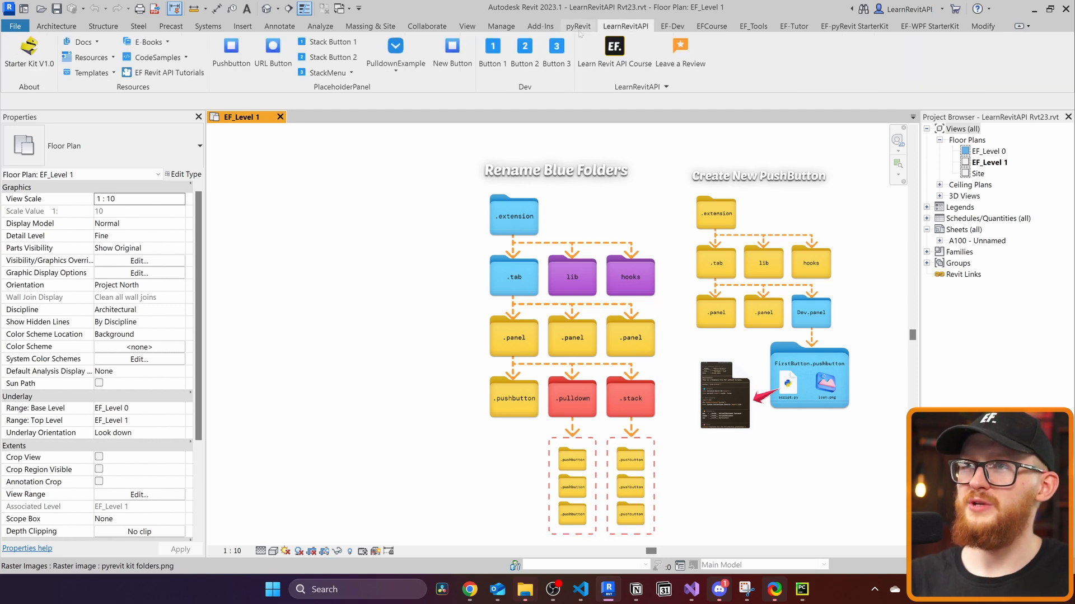
pyautogui.click(540, 26)
pyautogui.click(242, 26)
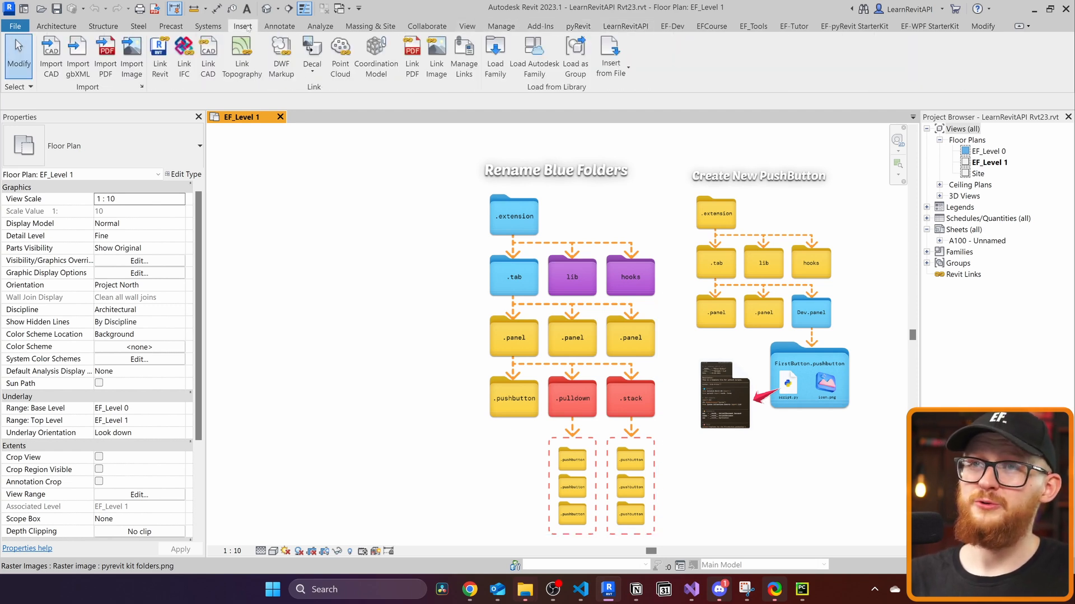
# Start Import CAD to trigger the hook and dismiss its Big Brother warning, revealing the password prompt
pyautogui.click(50, 68)
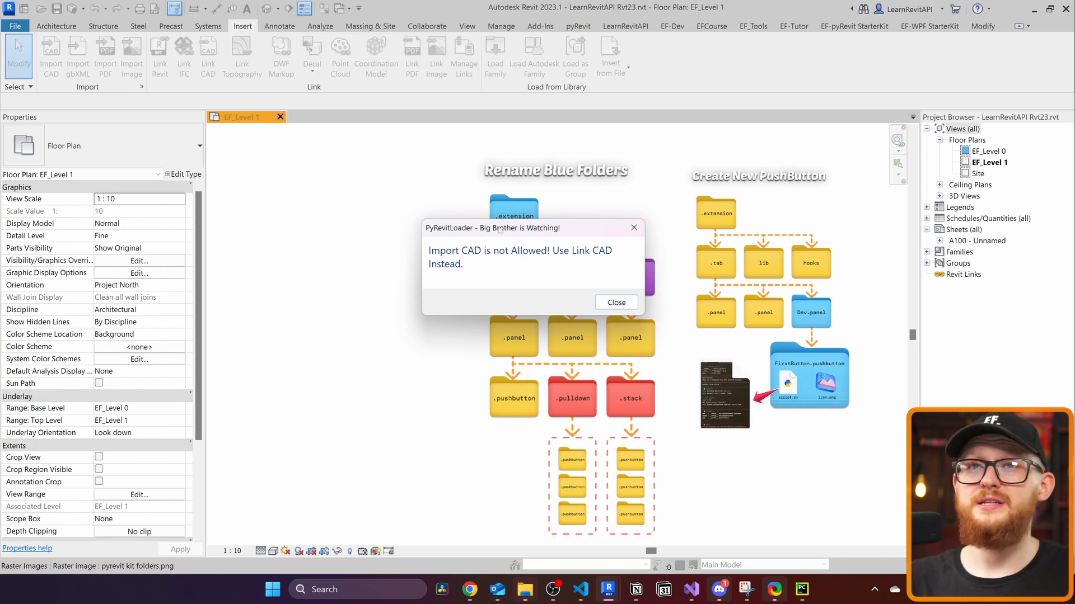
pyautogui.moveTo(500, 232); pyautogui.dragTo(332, 180)
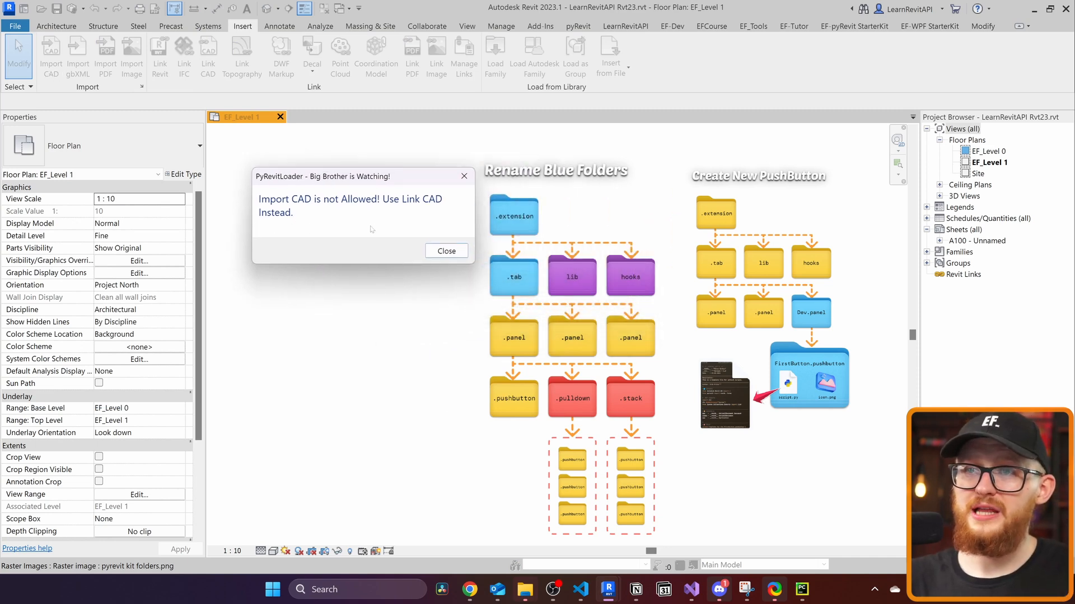
pyautogui.click(445, 251)
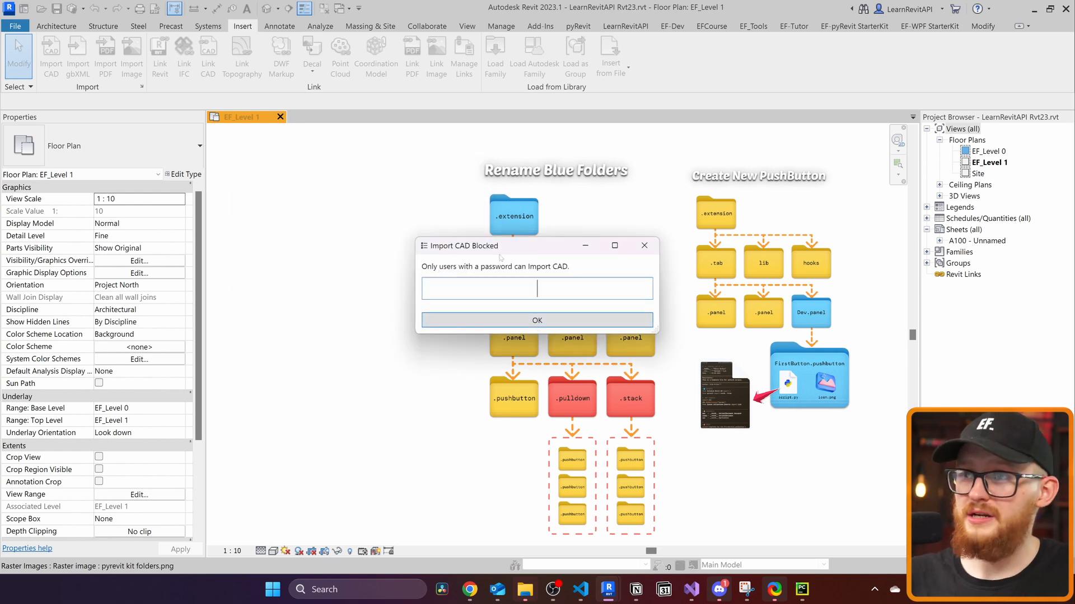
pyautogui.moveTo(501, 246); pyautogui.dragTo(309, 200)
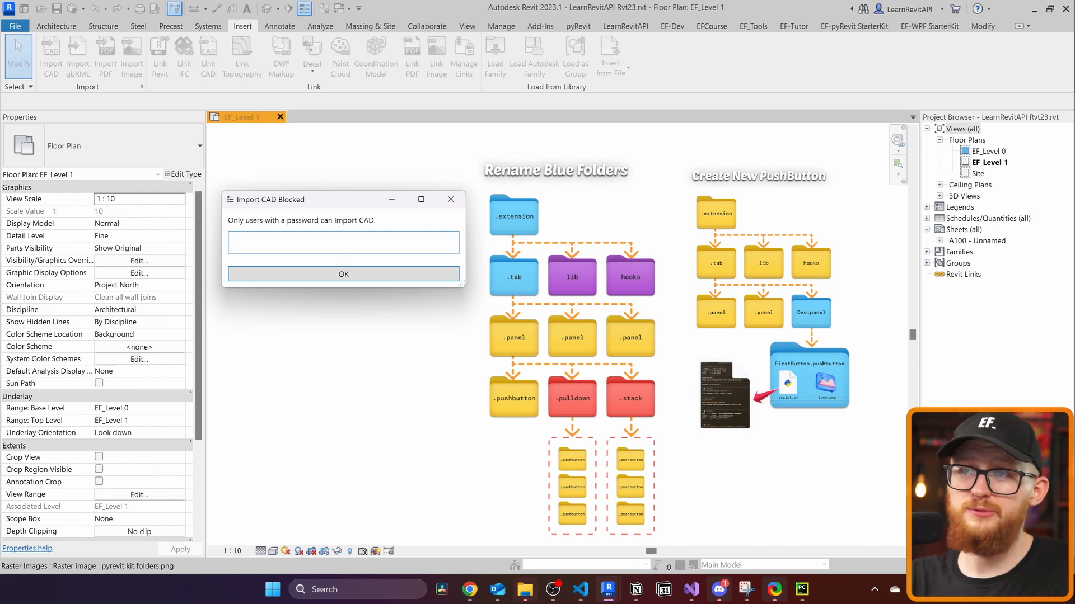
pyautogui.hotkey('alt', 'Tab')
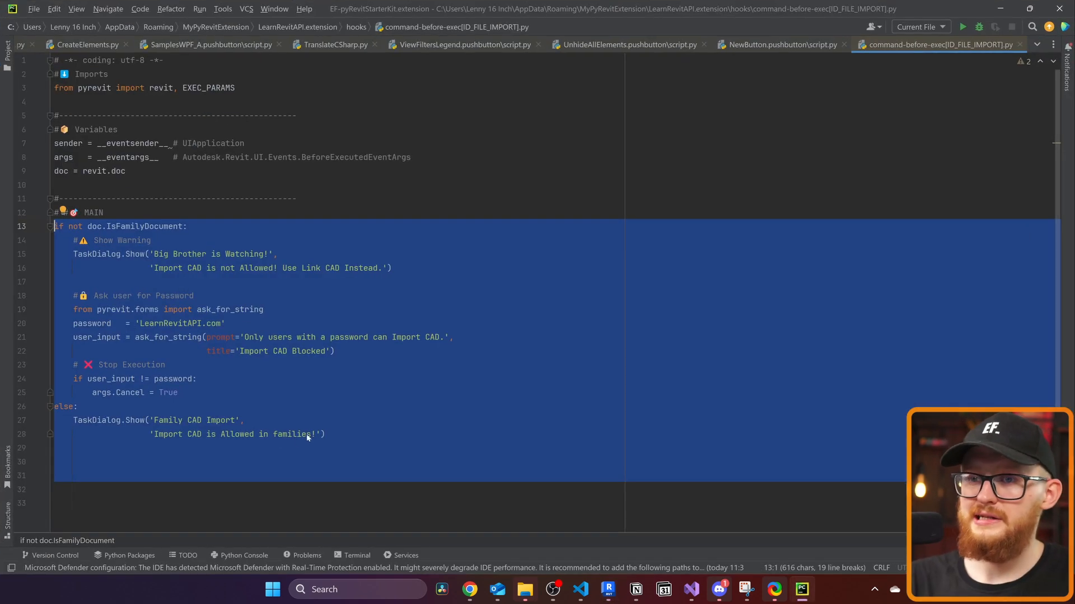
pyautogui.click(297, 442)
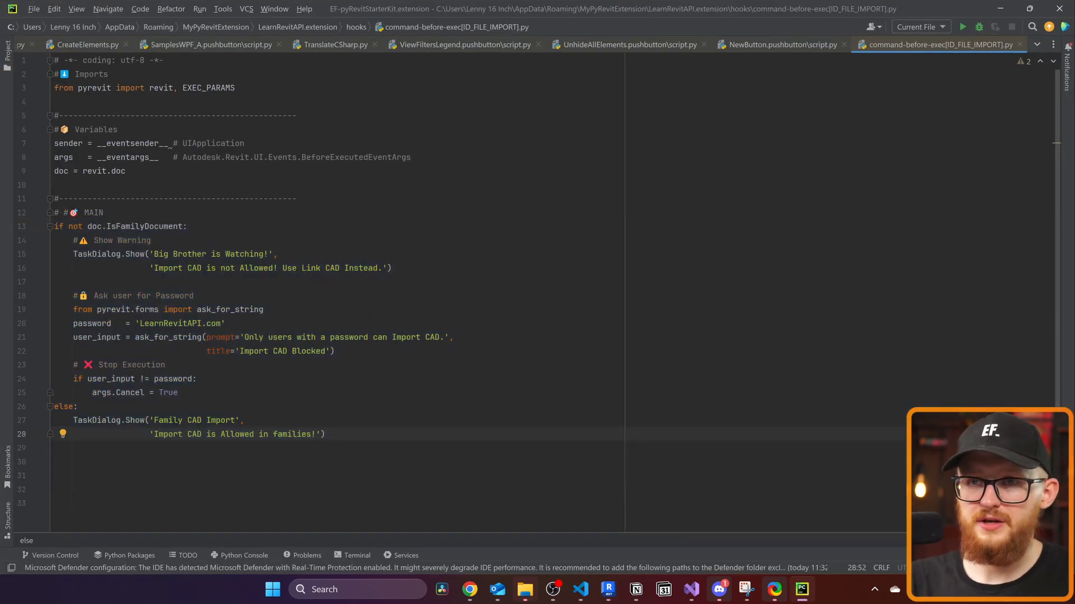
pyautogui.doubleClick(172, 323)
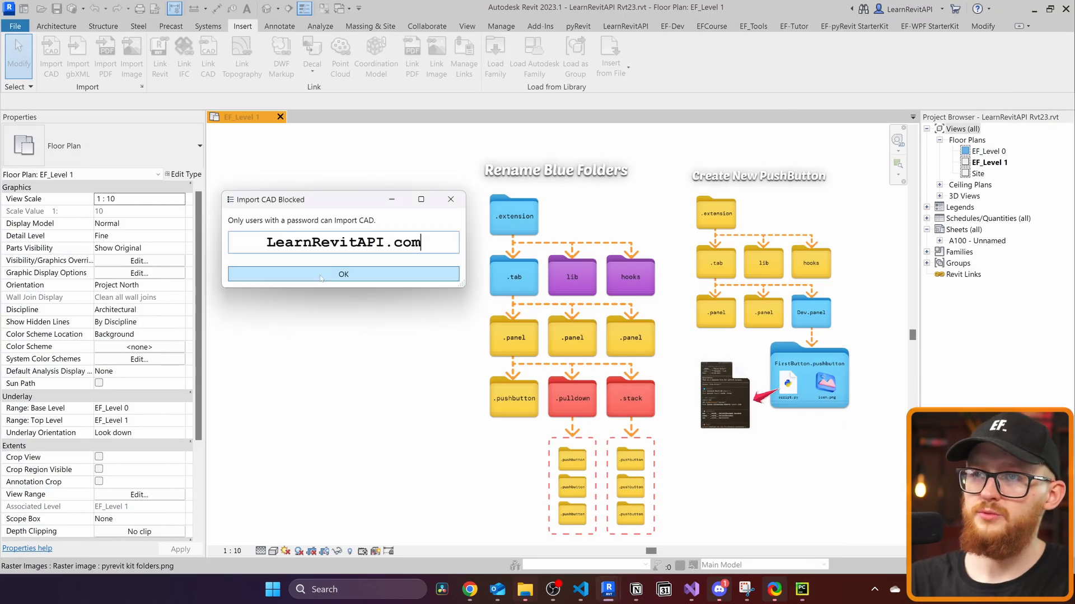
pyautogui.click(321, 276)
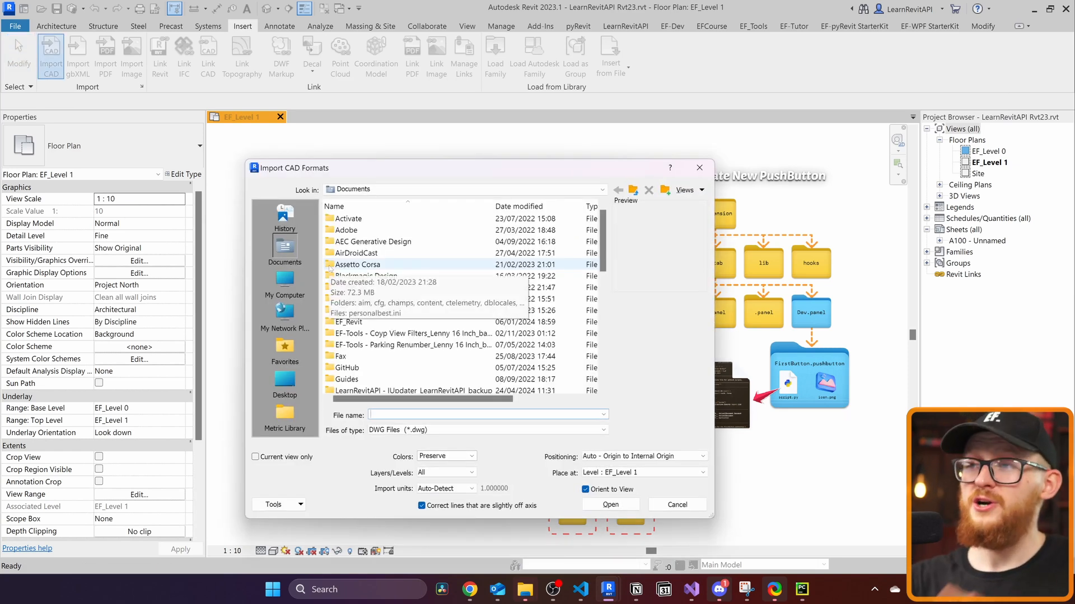
pyautogui.click(699, 168)
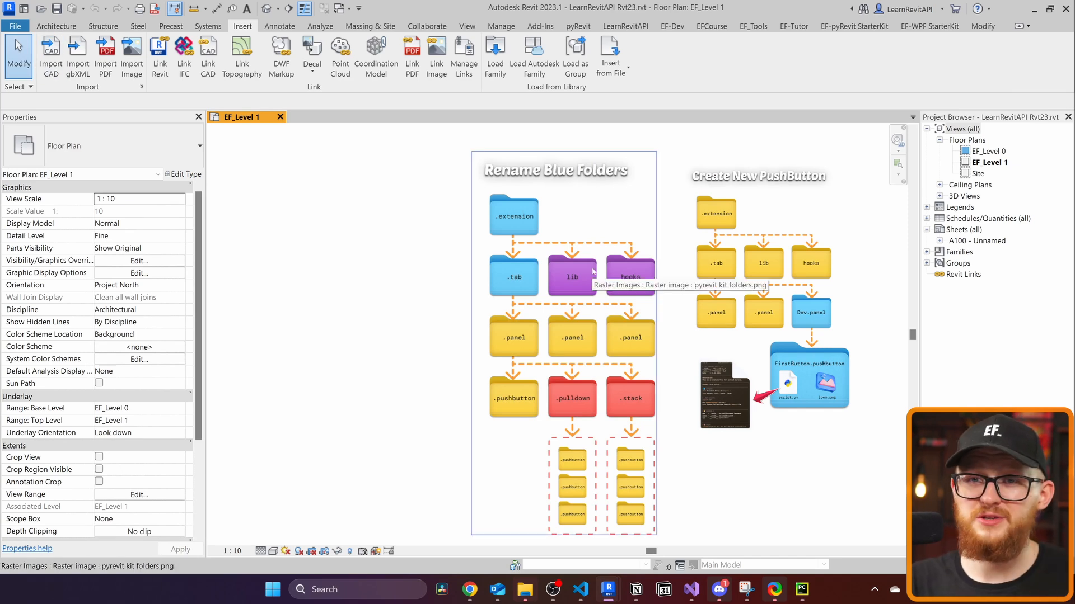
# Comment out lines 12–31 of the import-CAD hook script with Ctrl+/ and minimize PyCharm
pyautogui.click(801, 589)
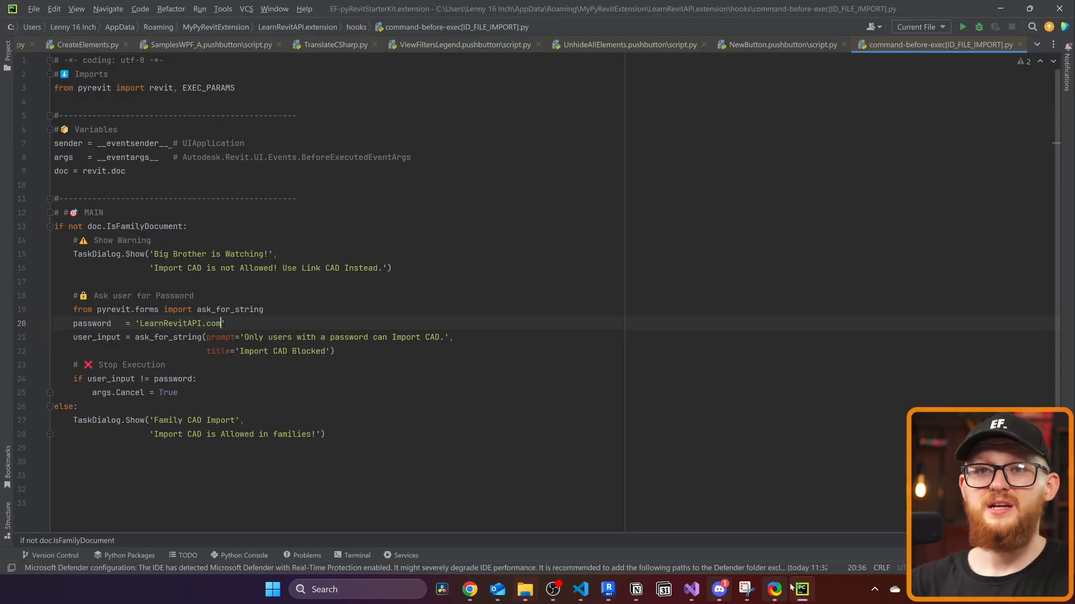
pyautogui.hotkey('ctrl', '/')
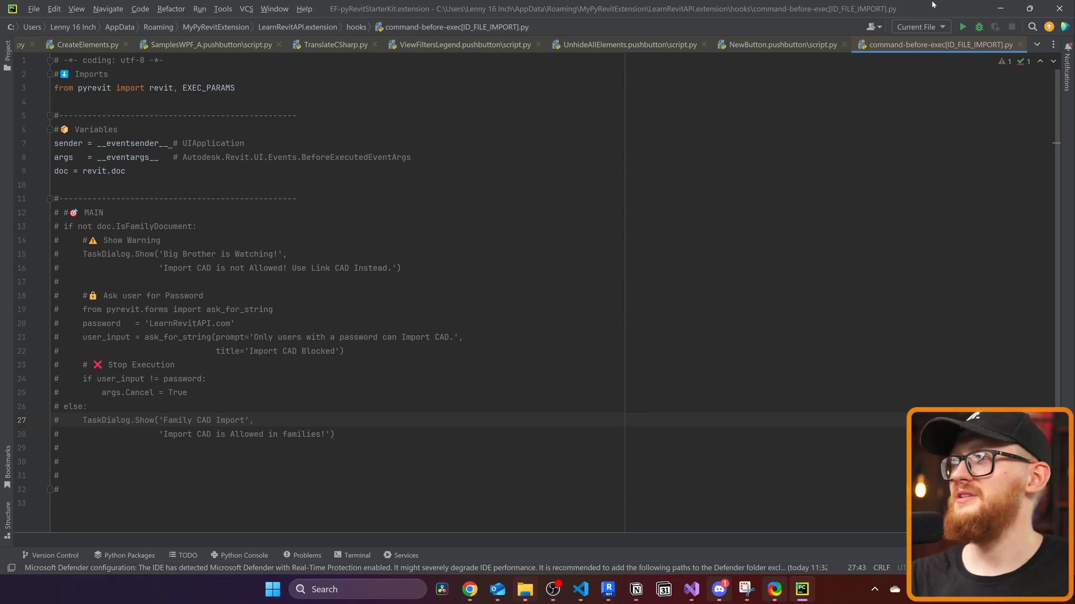
pyautogui.click(999, 9)
# Browse lib's Samples and Snippets folders and open _customprint.py in PyCharm
pyautogui.click(524, 589)
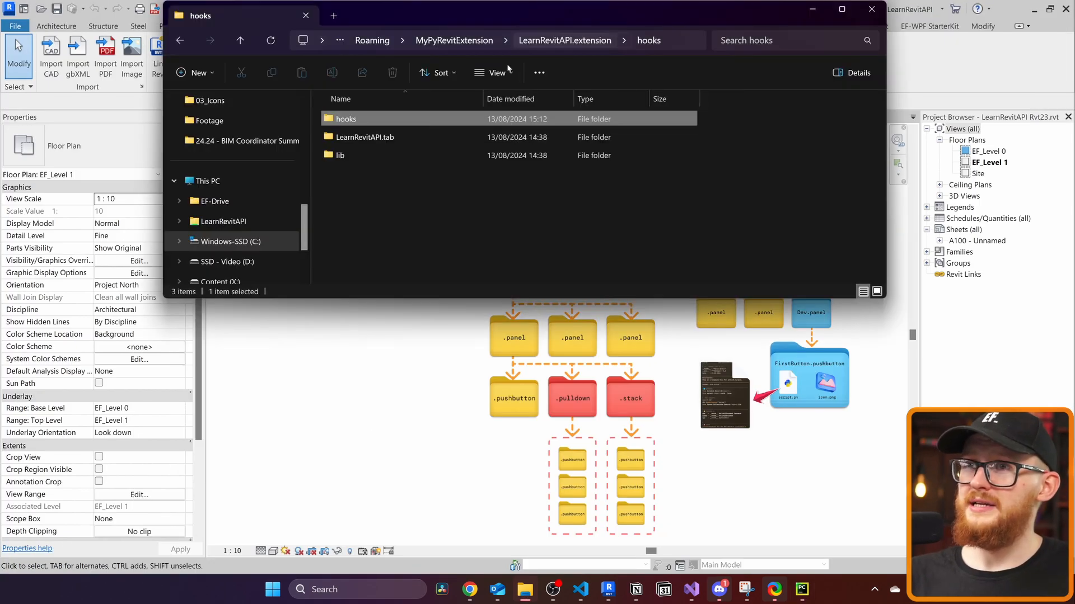
pyautogui.doubleClick(340, 155)
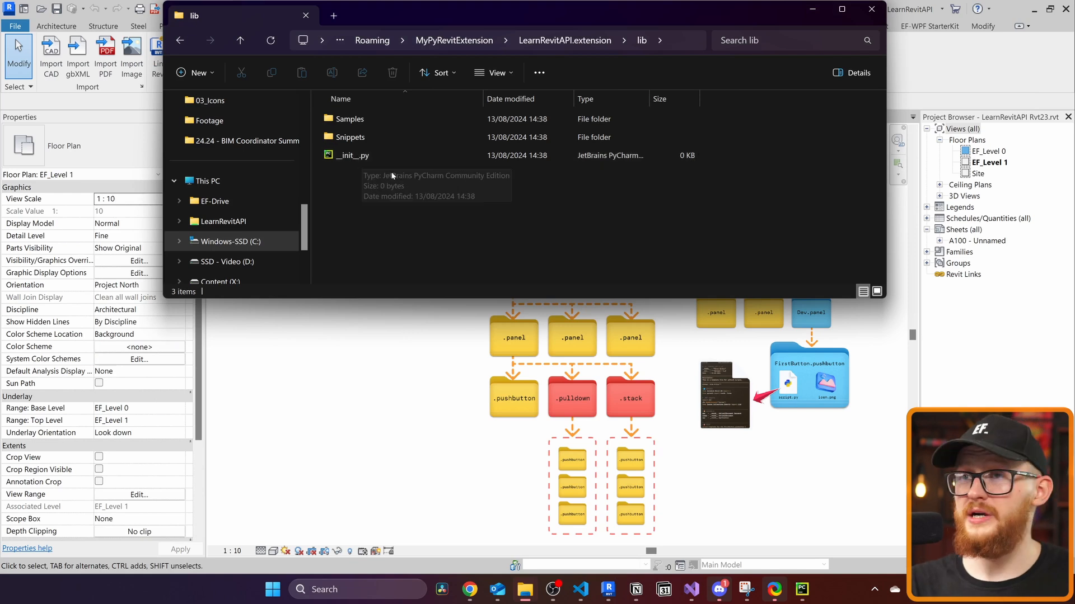
pyautogui.doubleClick(371, 123)
pyautogui.press('BackSpace')
pyautogui.doubleClick(382, 138)
pyautogui.click(368, 138)
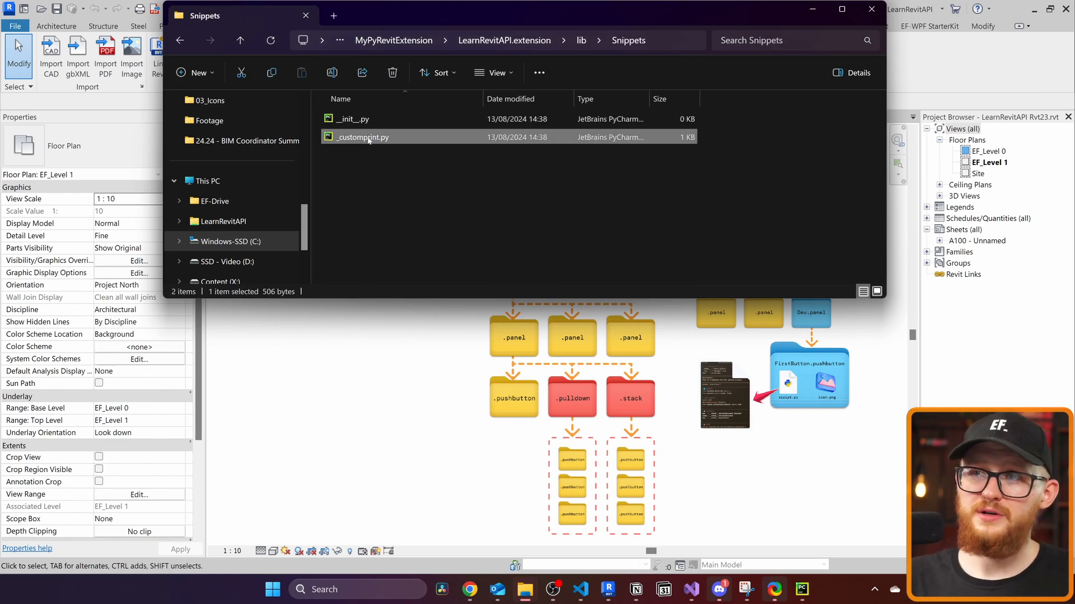
pyautogui.doubleClick(368, 139)
pyautogui.moveTo(473, 185); pyautogui.dragTo(54, 116)
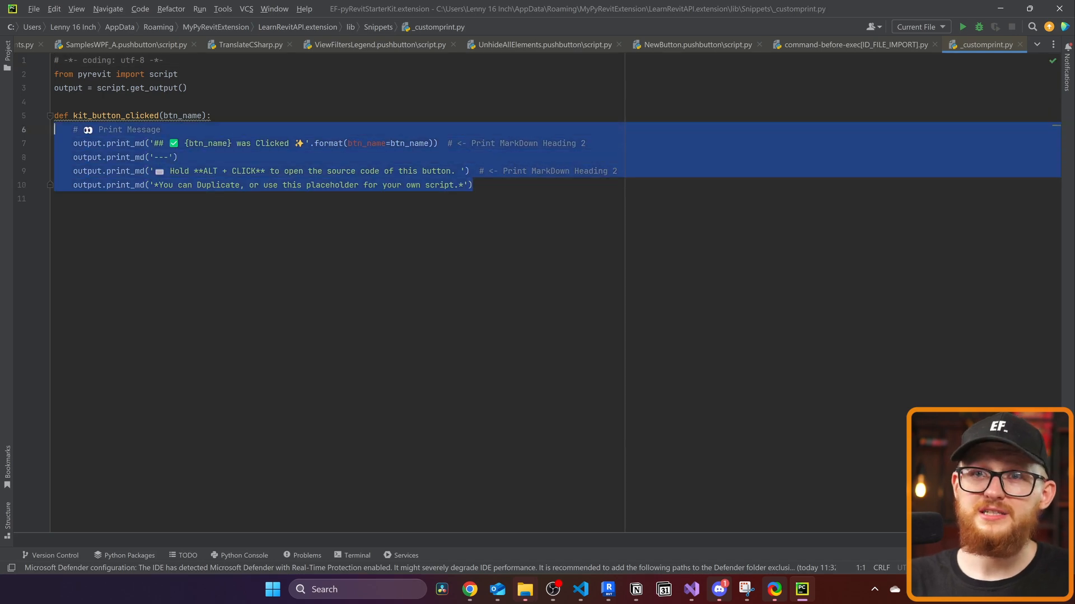
pyautogui.click(336, 199)
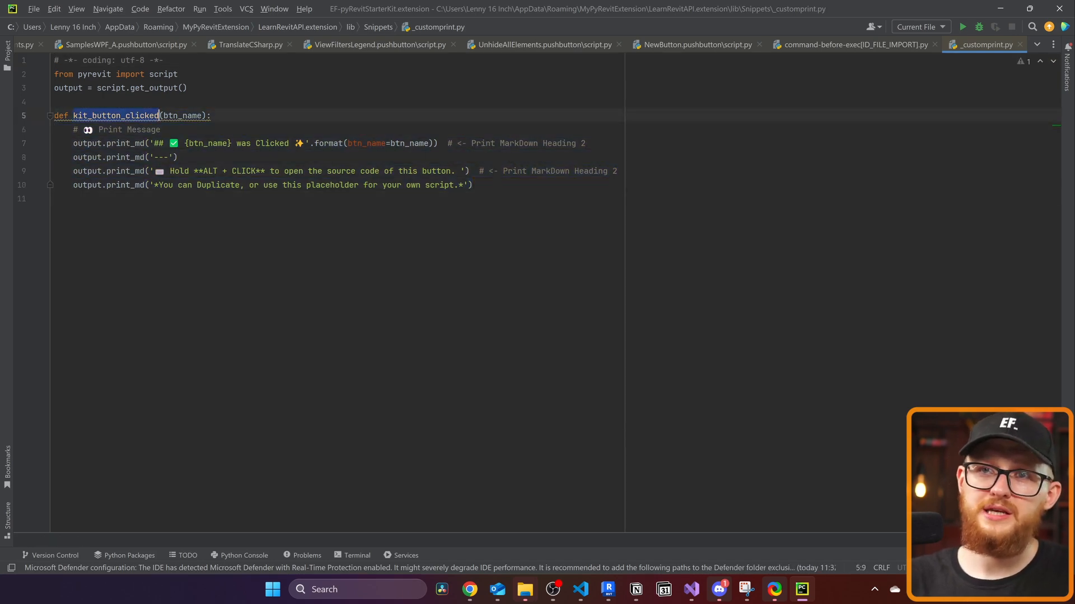
pyautogui.doubleClick(116, 115)
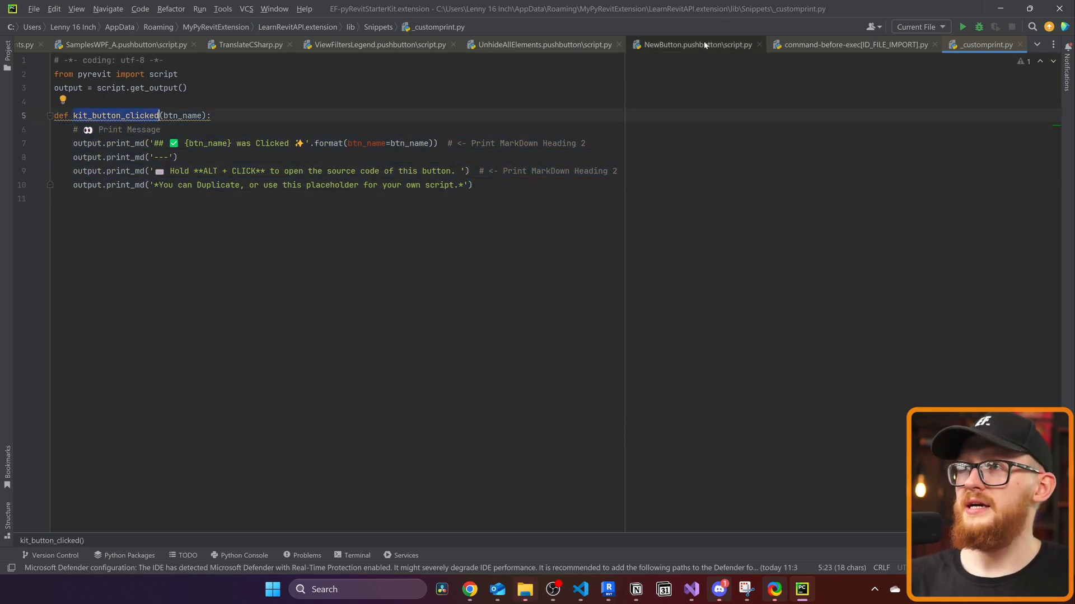
pyautogui.hotkey('ctrl', 'Tab')
pyautogui.click(218, 319)
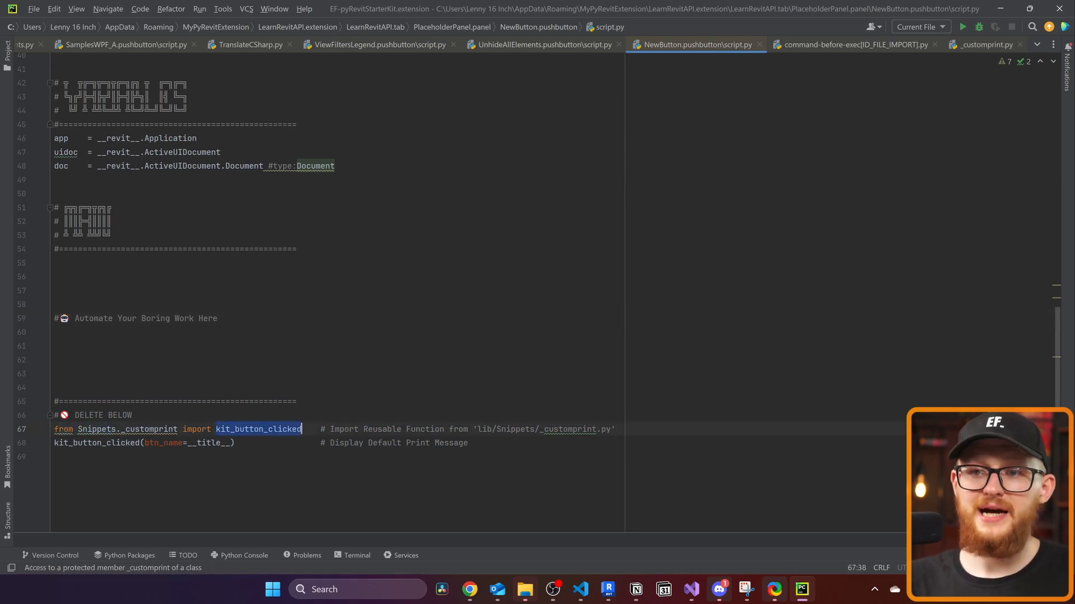
pyautogui.doubleClick(235, 429)
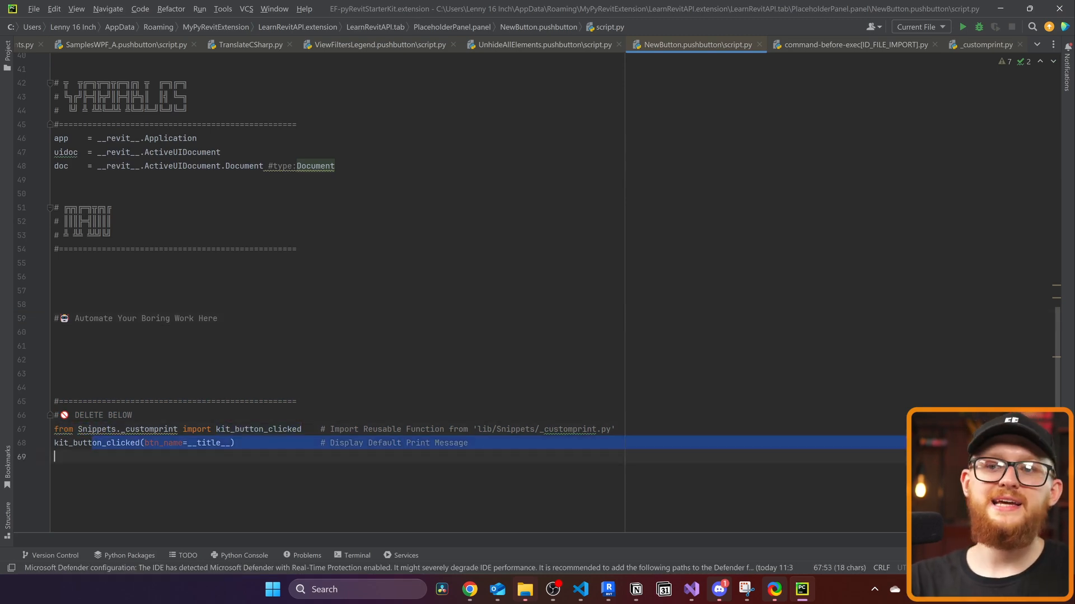
pyautogui.moveTo(92, 442); pyautogui.dragTo(237, 445)
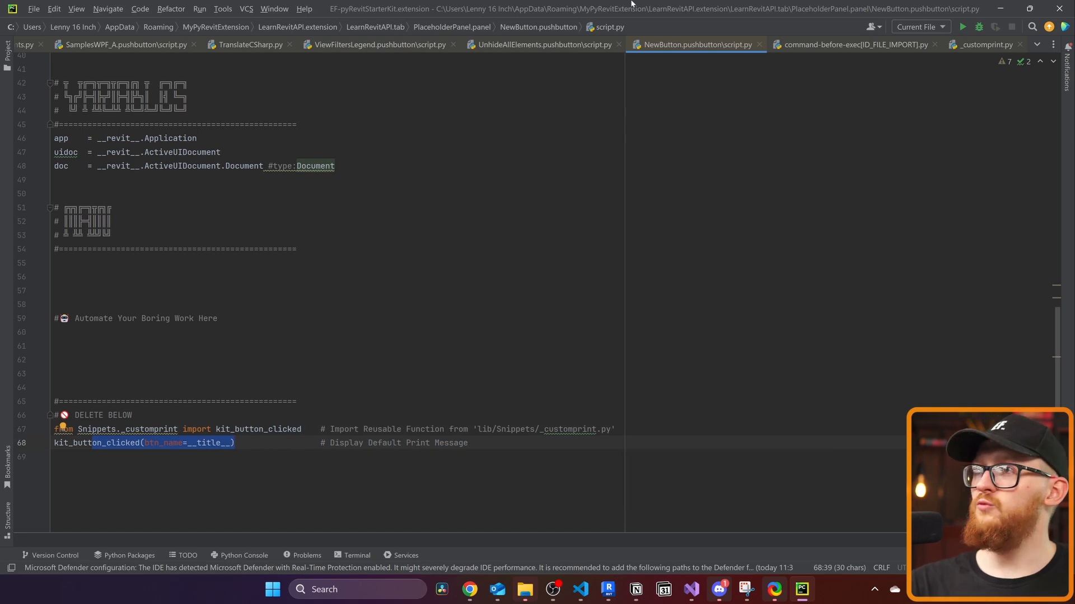
pyautogui.click(987, 45)
pyautogui.moveTo(59, 198); pyautogui.dragTo(2, 118)
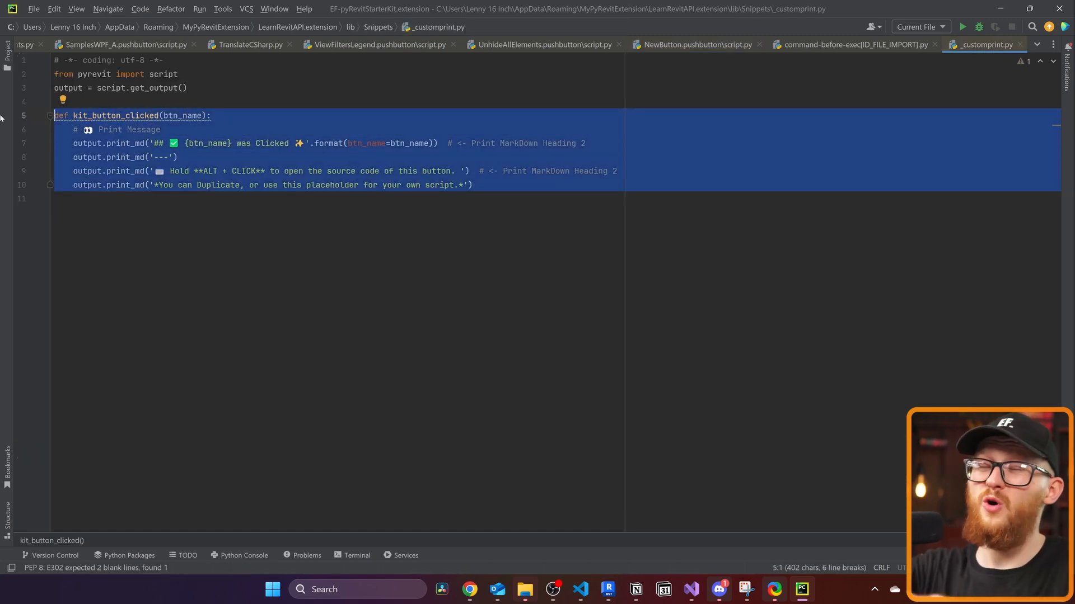
pyautogui.click(835, 158)
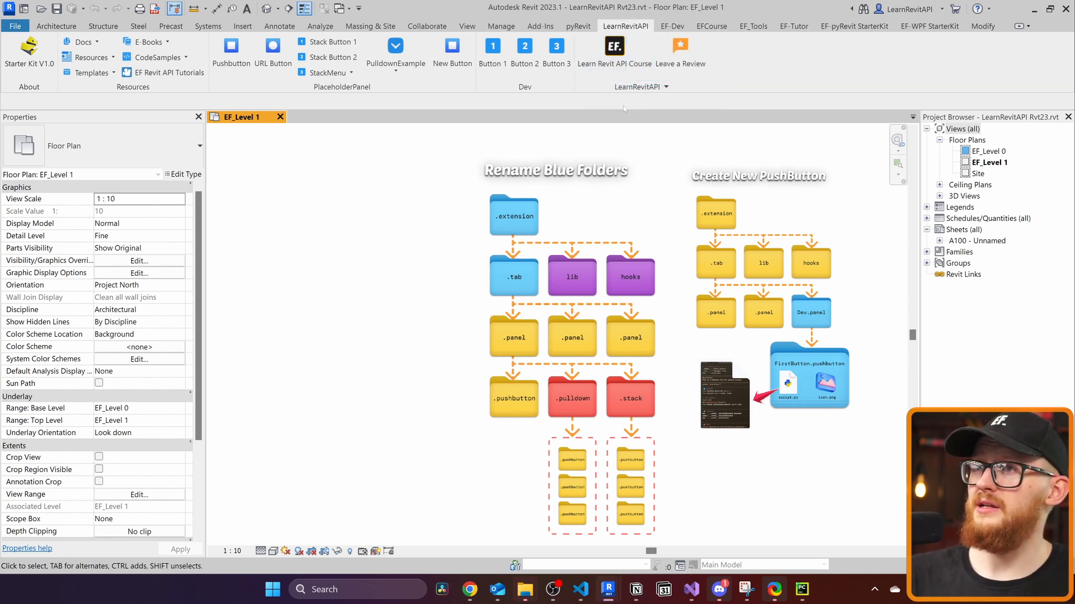
# Peek at the LearnRevitAPI.tab folder, then reload pyRevit and confirm so the tab refreshes
pyautogui.hotkey('alt', 'Tab')
pyautogui.click(404, 56)
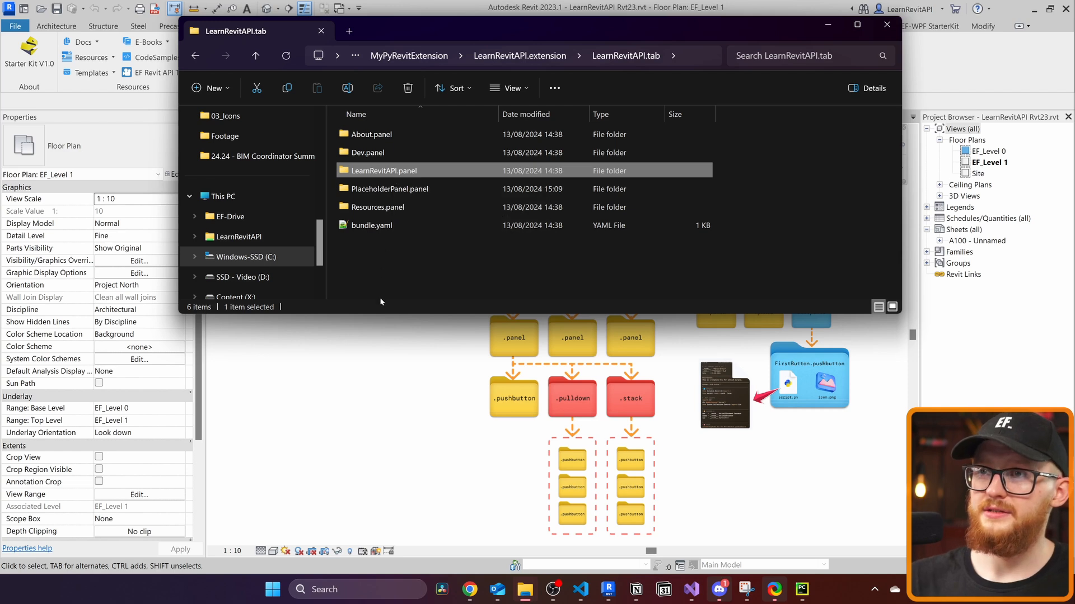
pyautogui.hotkey('alt', 'Tab')
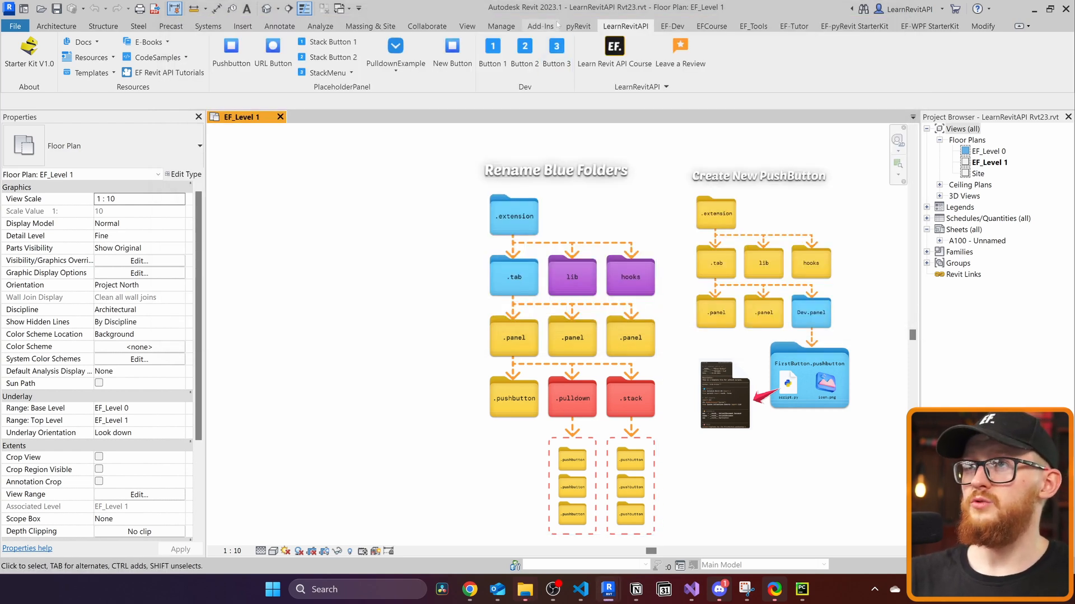
pyautogui.click(578, 26)
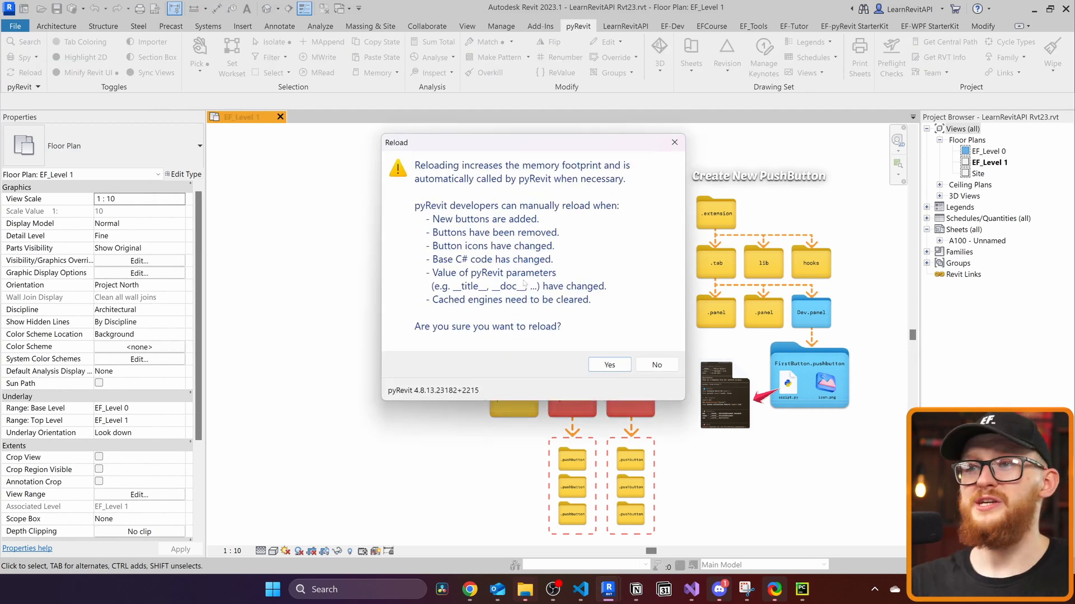
pyautogui.click(610, 365)
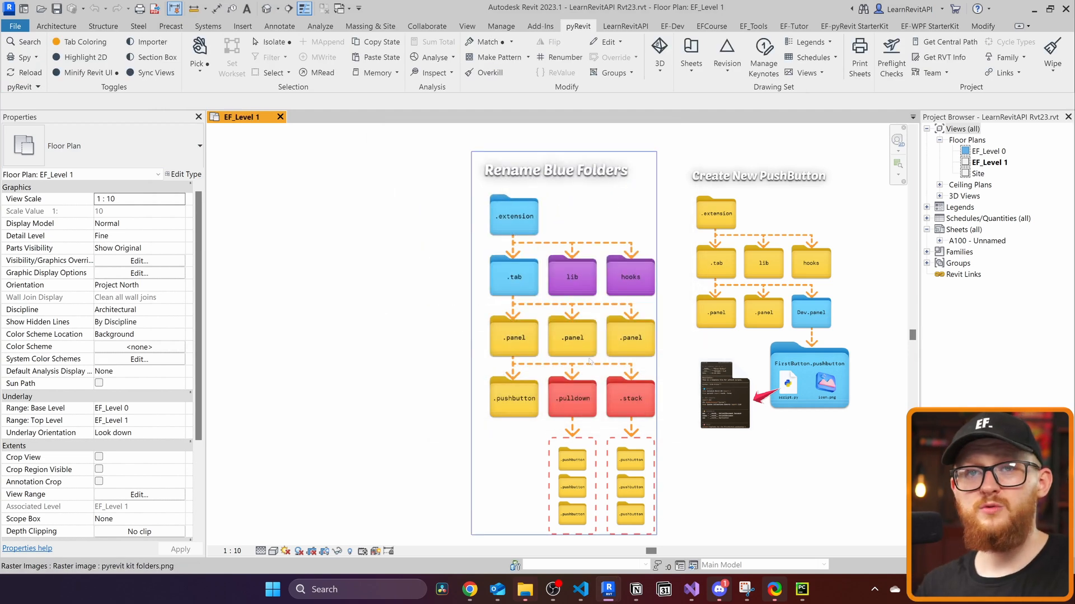